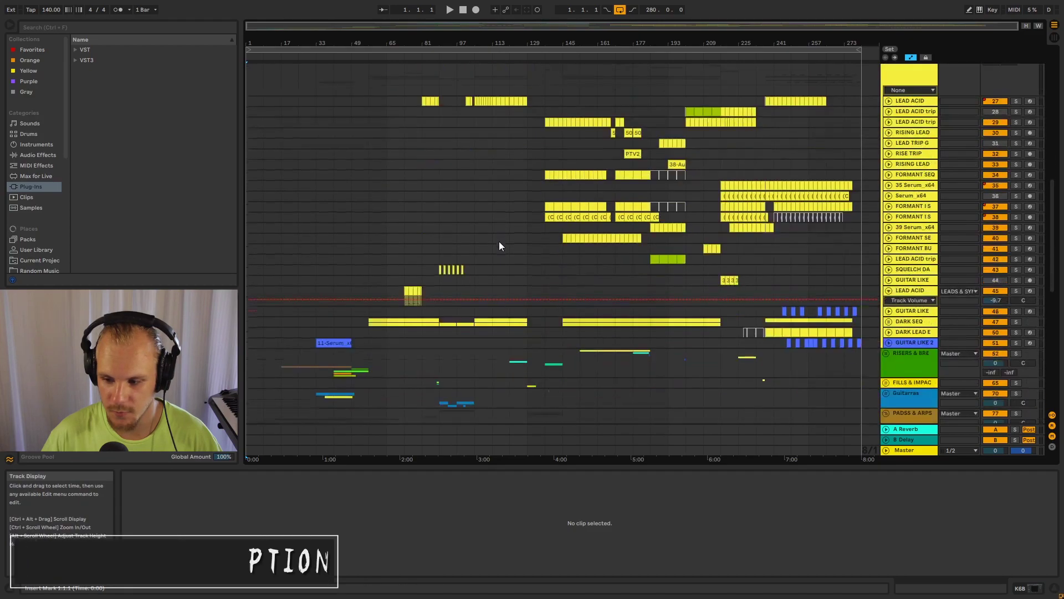
# Solo the KICK track and play its first section starting at bar 57.
pyautogui.scroll(-5, 736, 387)
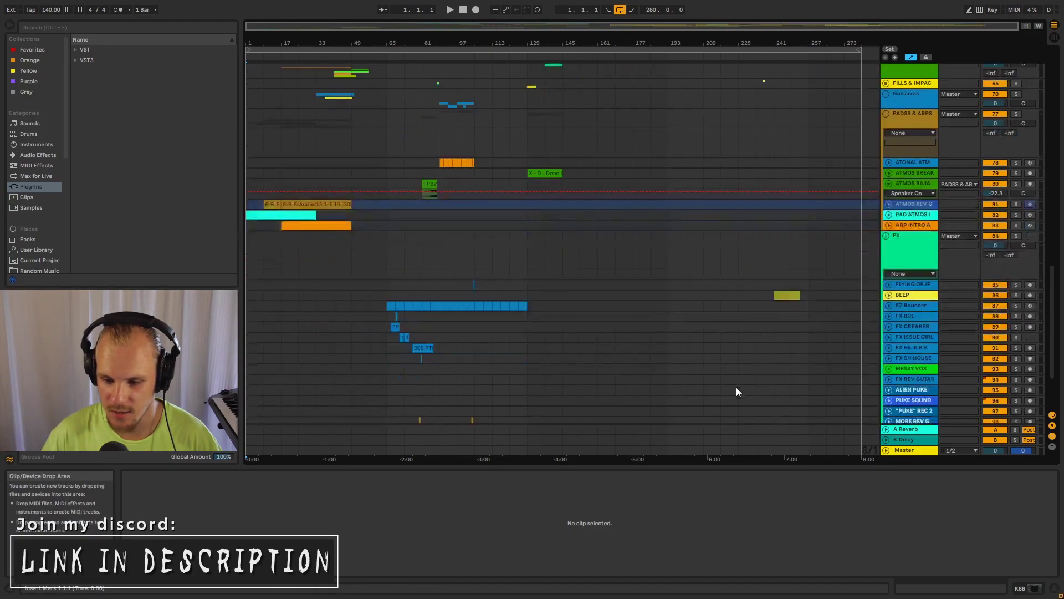
pyautogui.scroll(6, 616, 354)
pyautogui.scroll(15, 561, 336)
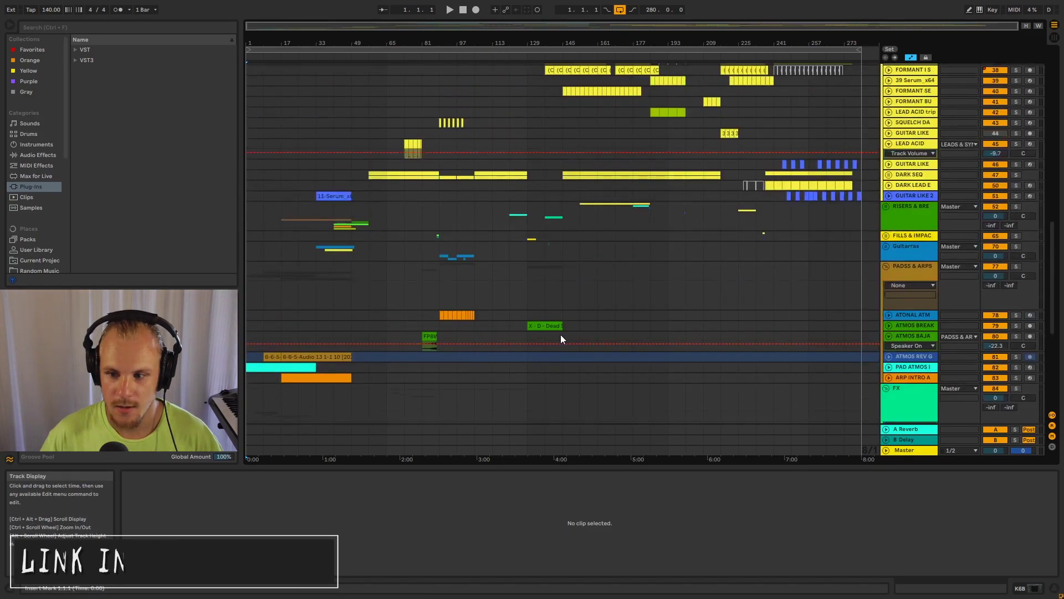
pyautogui.scroll(8, 561, 339)
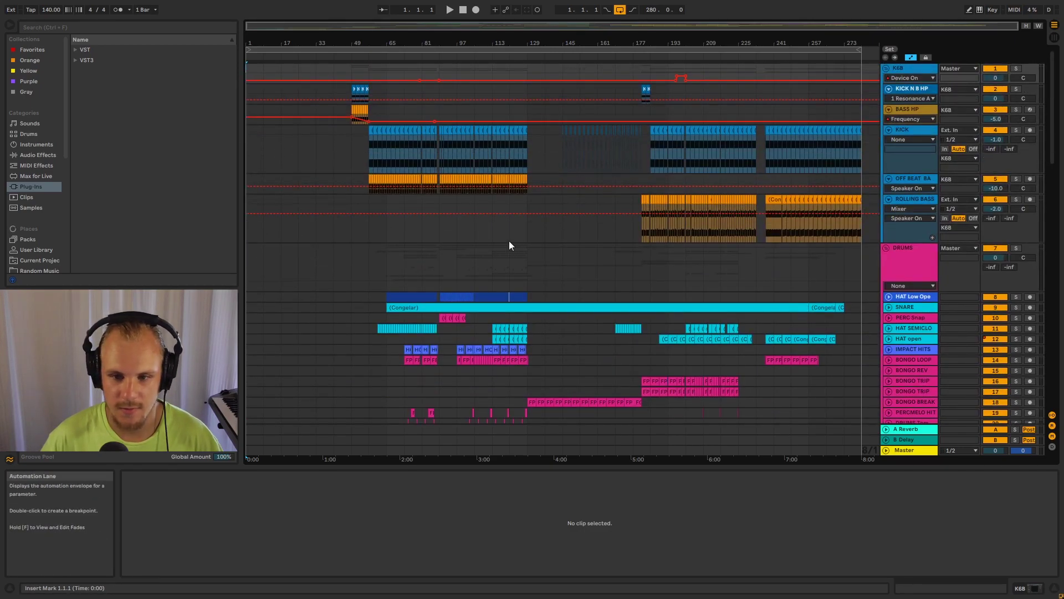
pyautogui.moveTo(371, 40); pyautogui.dragTo(365, 163)
pyautogui.click(400, 131)
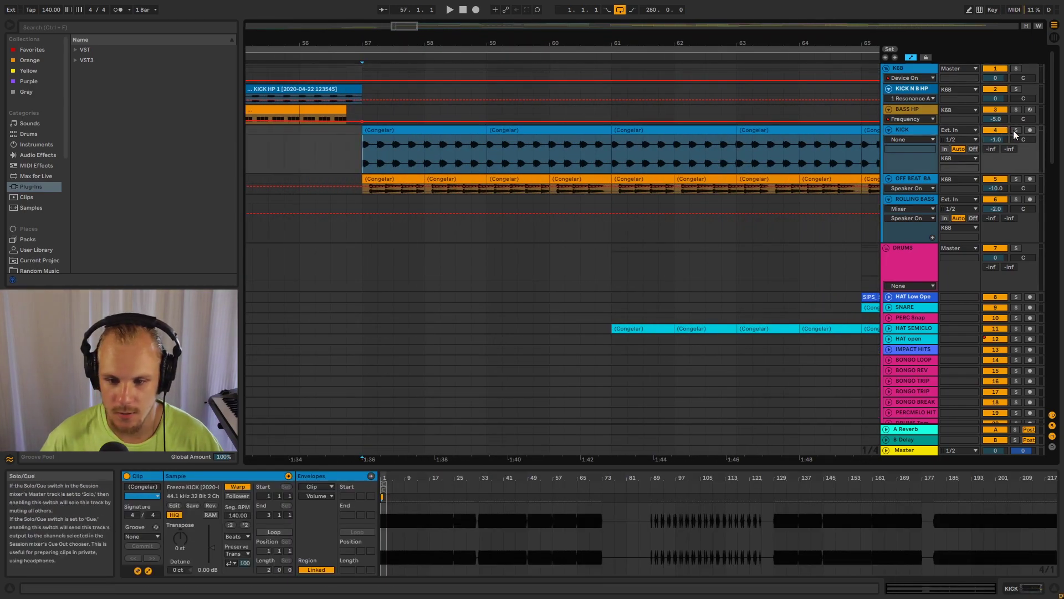
pyautogui.press('space')
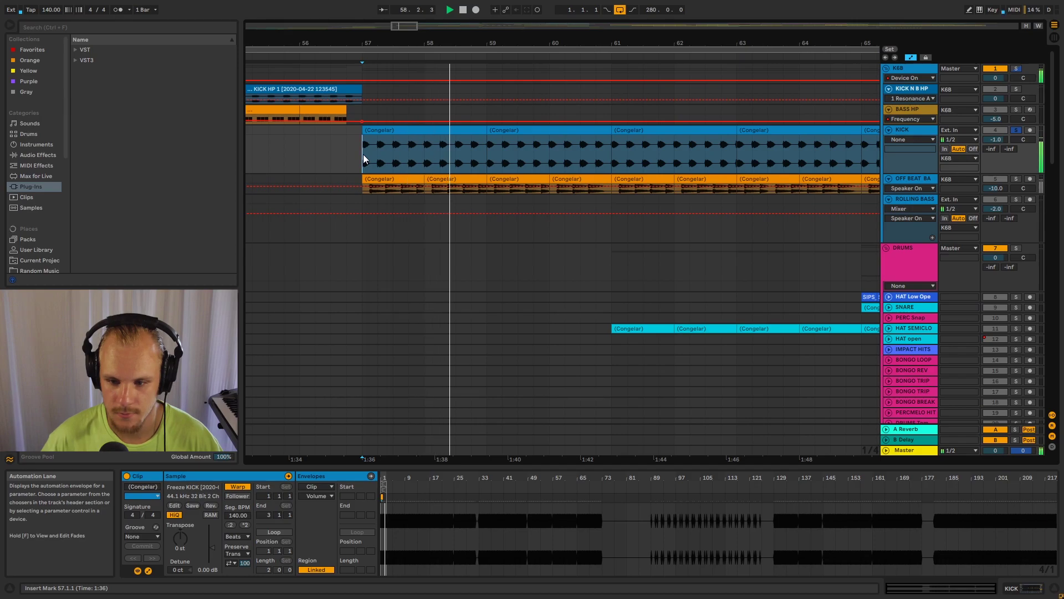
pyautogui.press('space')
# Solo the OFF BEAT BASS track alone and play it from bar 57.
pyautogui.click(391, 185)
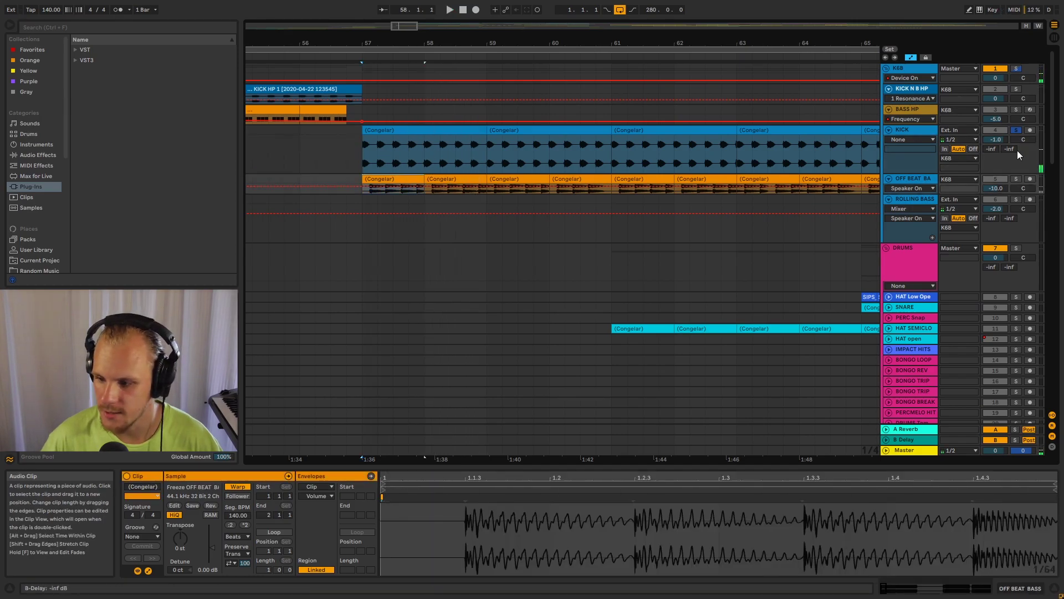
pyautogui.click(1017, 179)
pyautogui.click(360, 192)
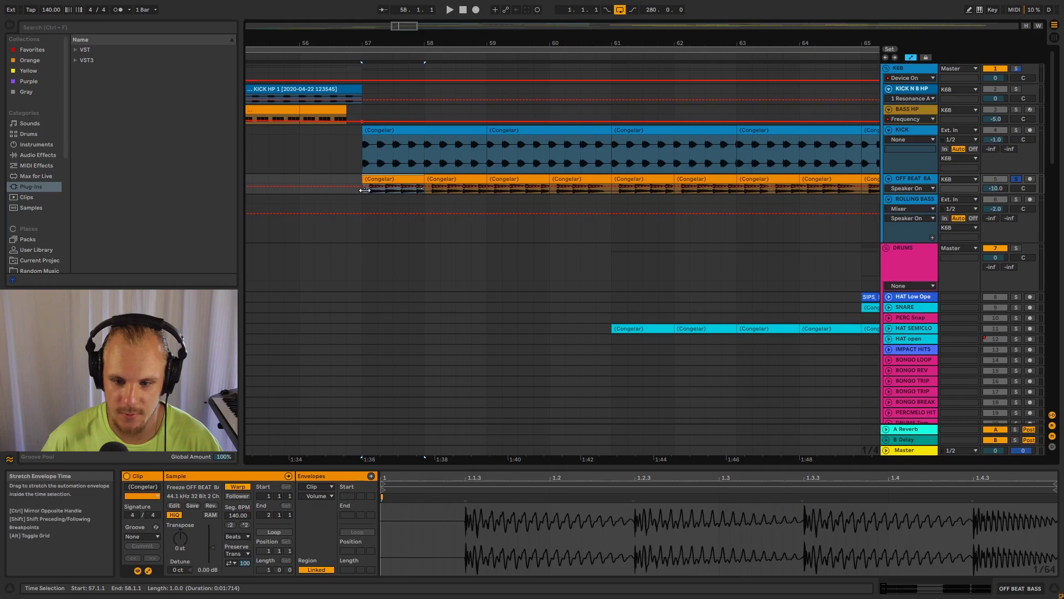
pyautogui.press('+')
pyautogui.press('+')
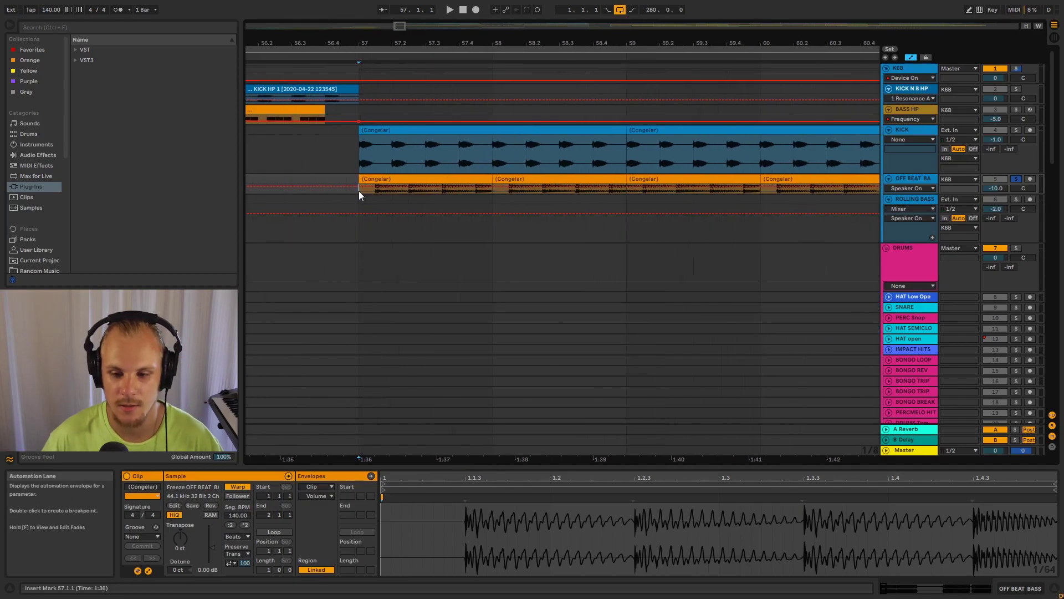
pyautogui.press('space')
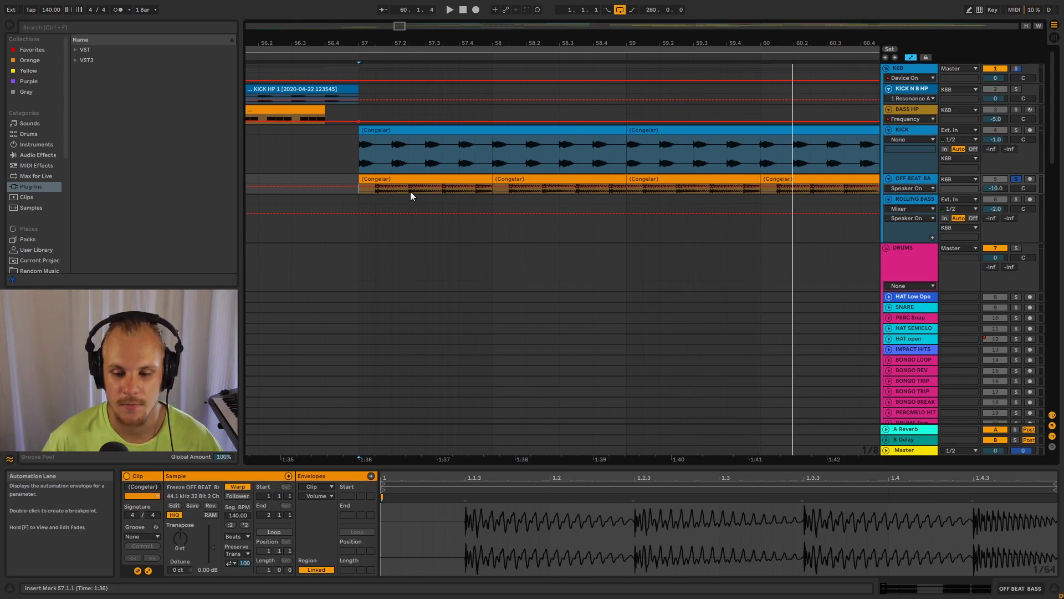
# Examine the first one-bar OFF BEAT BASS clip at bar 57 and its waveform.
pyautogui.moveTo(359, 188); pyautogui.dragTo(482, 190)
pyautogui.click(482, 190)
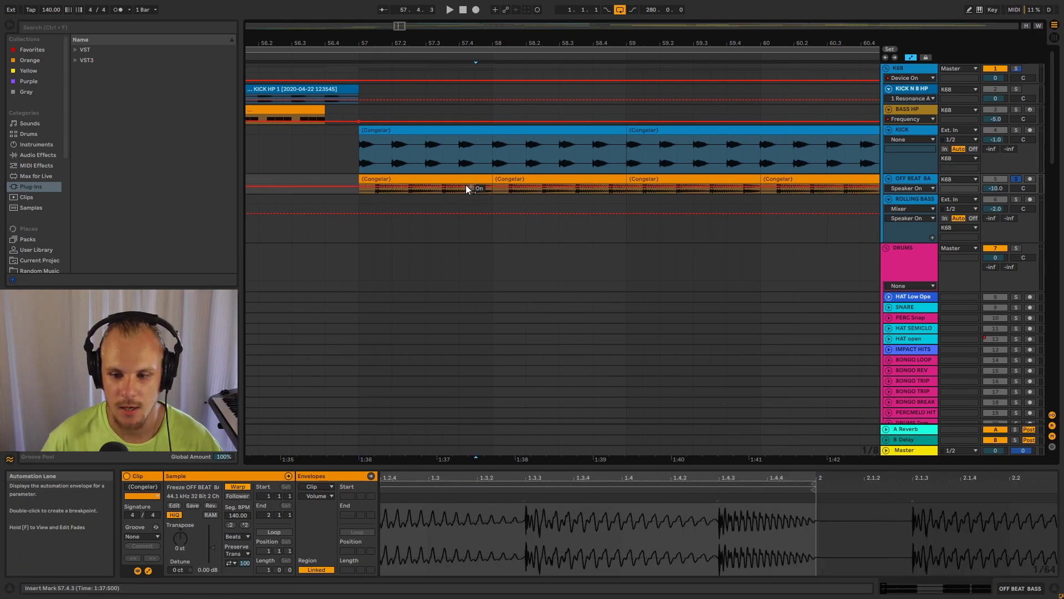
pyautogui.click(442, 178)
pyautogui.moveTo(424, 43); pyautogui.dragTo(427, 16)
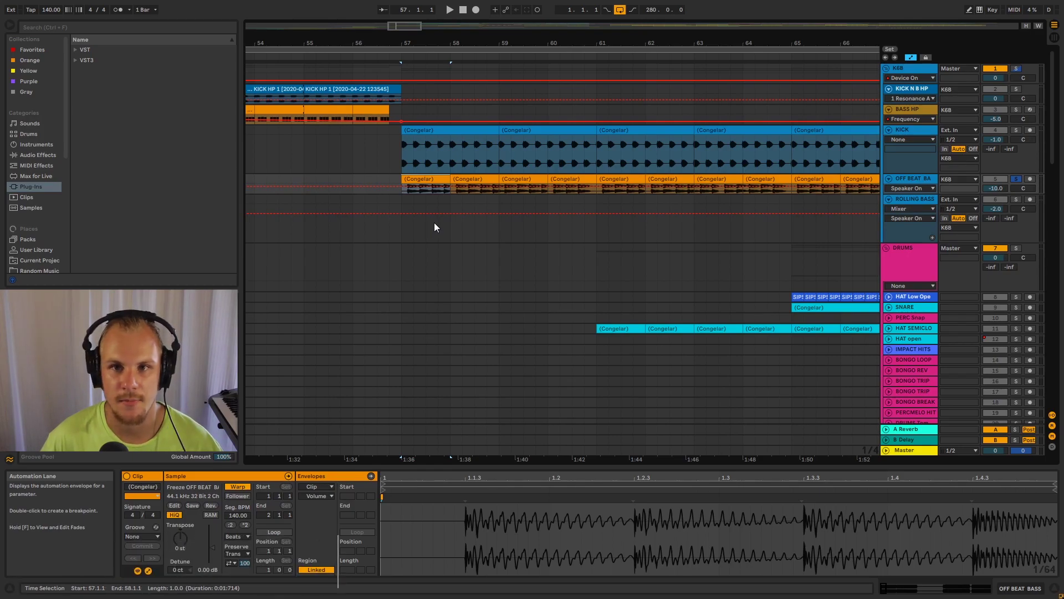
# Compare the offbeat bass notes with the kick hit at 57.2 in the first bar.
pyautogui.moveTo(434, 41); pyautogui.dragTo(373, 100)
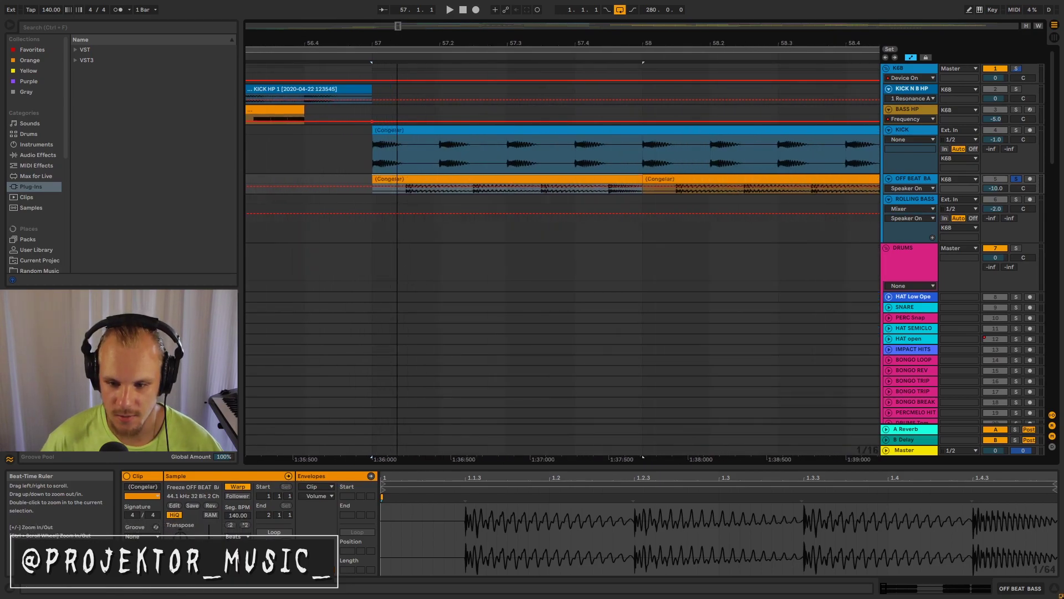
pyautogui.click(440, 192)
pyautogui.moveTo(440, 191); pyautogui.dragTo(471, 188)
pyautogui.click(440, 143)
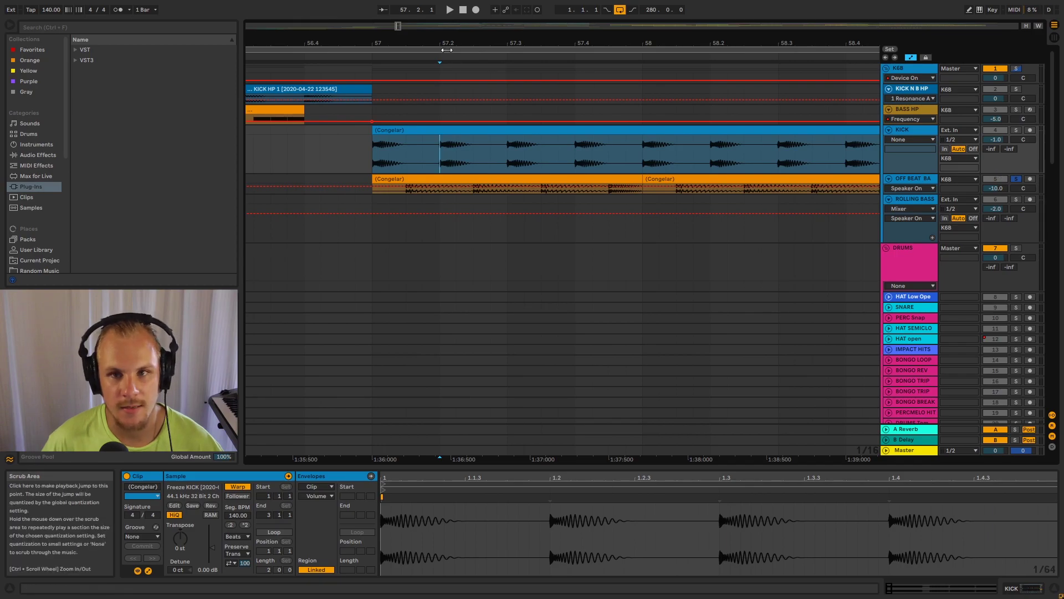
pyautogui.moveTo(441, 47); pyautogui.dragTo(377, 14)
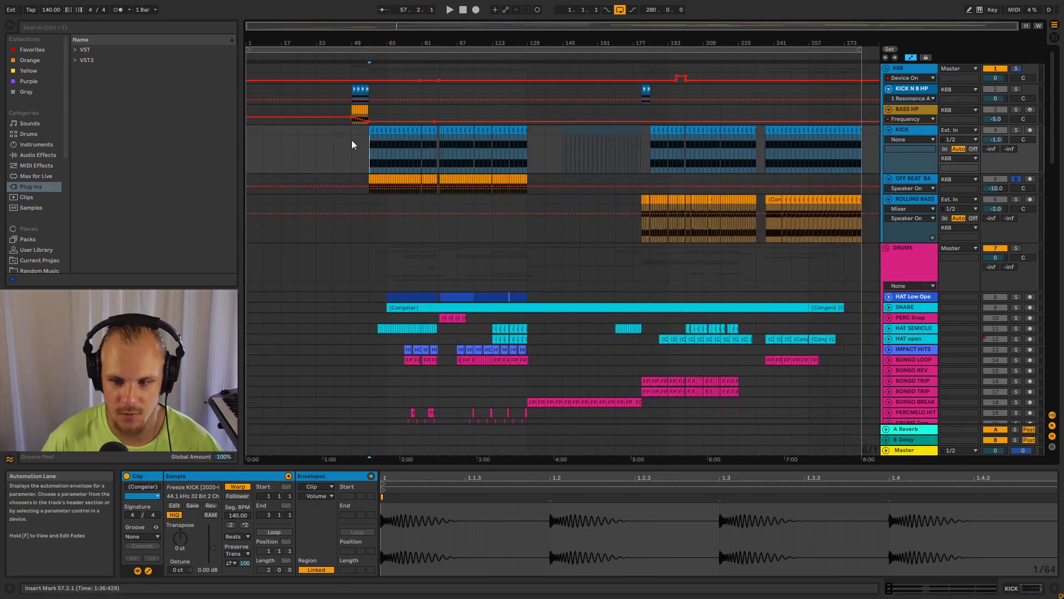
# Highlight the KICK track's break from bar 129 to 185 and its second part from bar 185 to 281.
pyautogui.moveTo(273, 138); pyautogui.dragTo(631, 133)
pyautogui.click(367, 133)
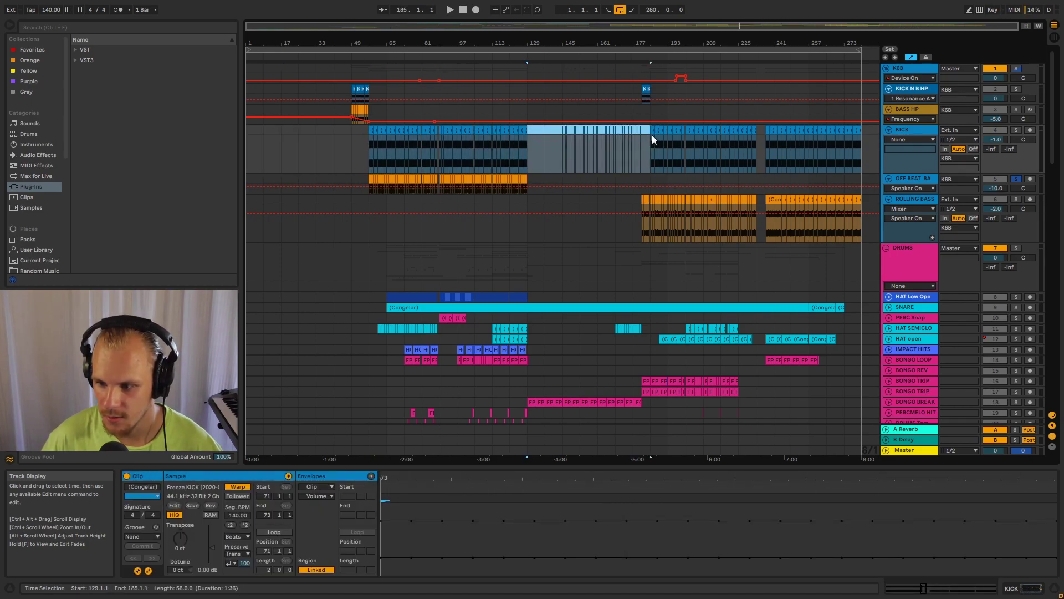
pyautogui.click(790, 138)
pyautogui.keyDown('shift'); pyautogui.click(653, 137); pyautogui.keyUp('shift')
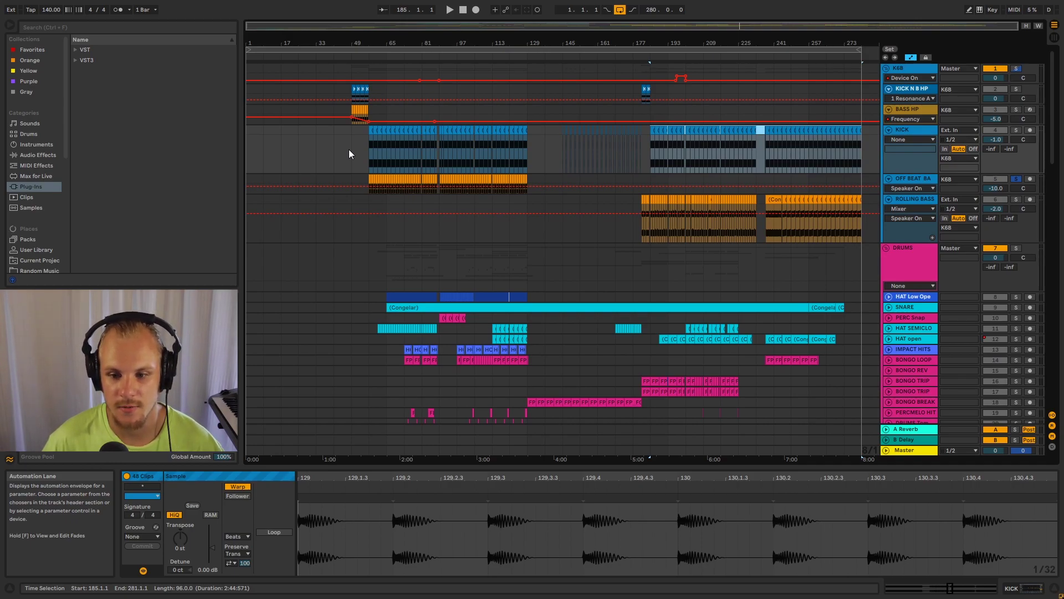
# Select the eight-bar KICK section from bar 81 to 89, including the gap at its end.
pyautogui.moveTo(435, 43)
pyautogui.mouseDown()
pyautogui.moveTo(435, 61)
pyautogui.moveTo(465, 72)
pyautogui.moveTo(564, 105)
pyautogui.moveTo(617, 105)
pyautogui.moveTo(422, 105)
pyautogui.moveTo(441, 72)
pyautogui.mouseUp()
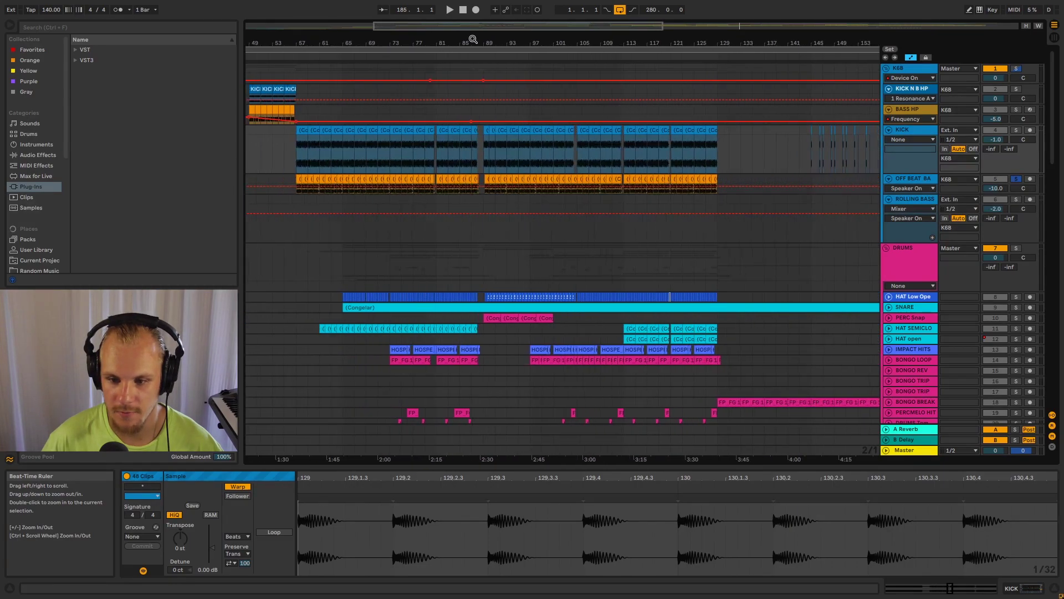
pyautogui.click(438, 155)
pyautogui.keyDown('shift'); pyautogui.click(477, 151); pyautogui.keyUp('shift')
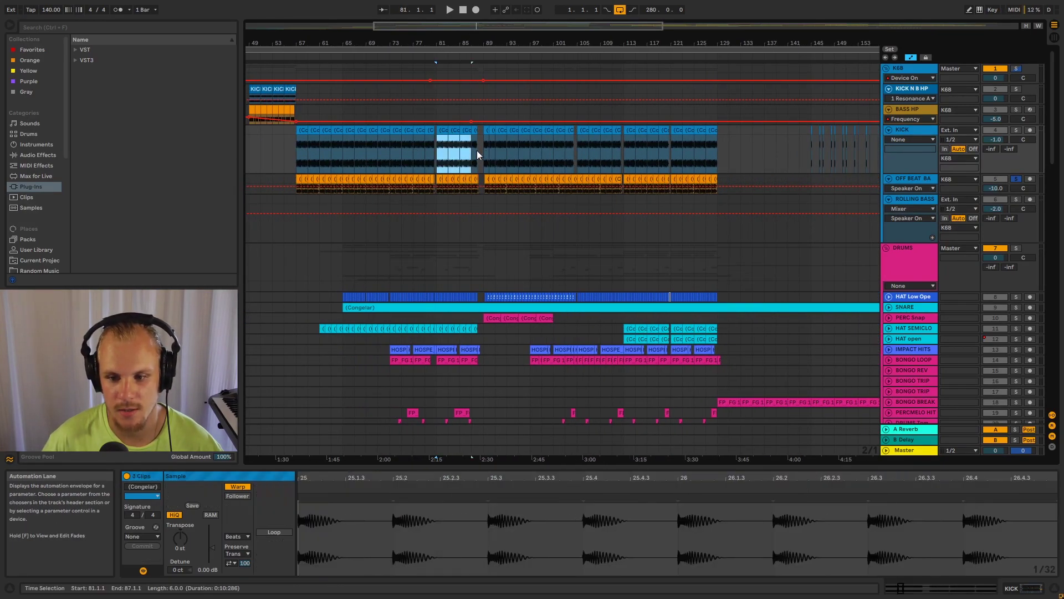
pyautogui.click(472, 155)
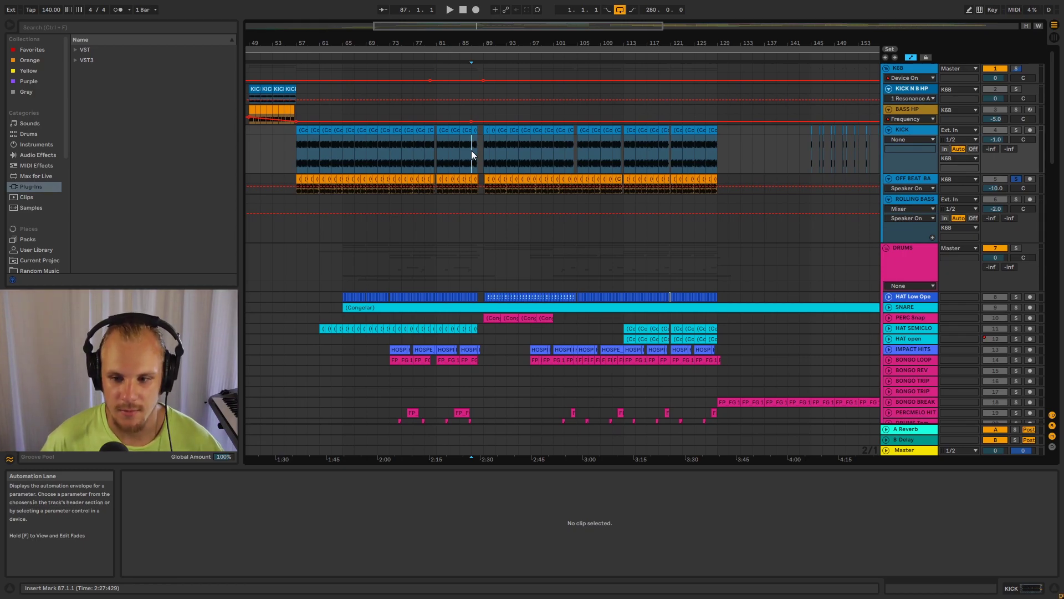
pyautogui.moveTo(454, 43); pyautogui.dragTo(441, 75)
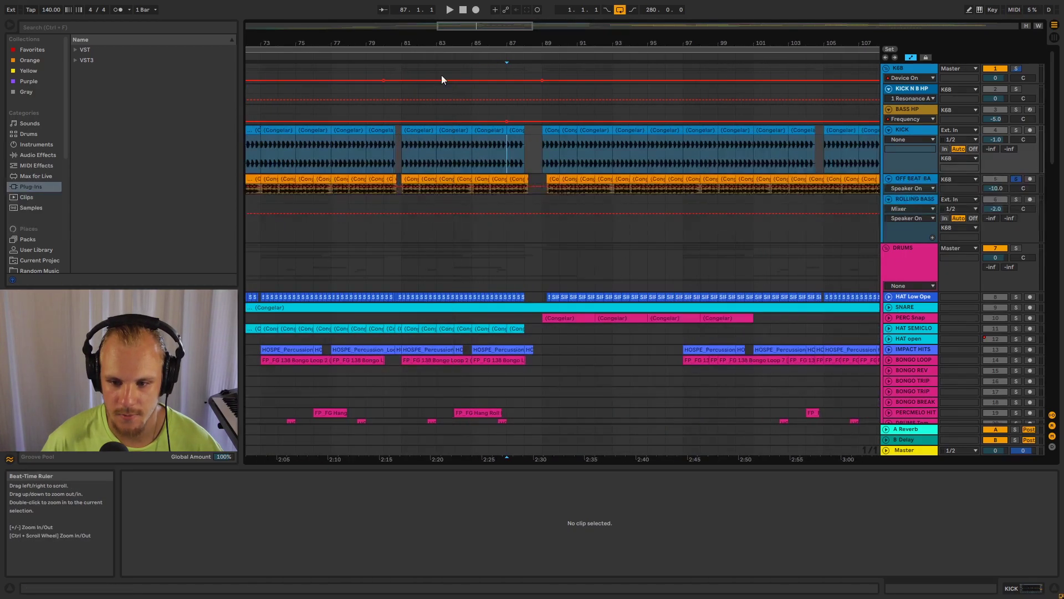
pyautogui.moveTo(399, 146); pyautogui.dragTo(543, 128)
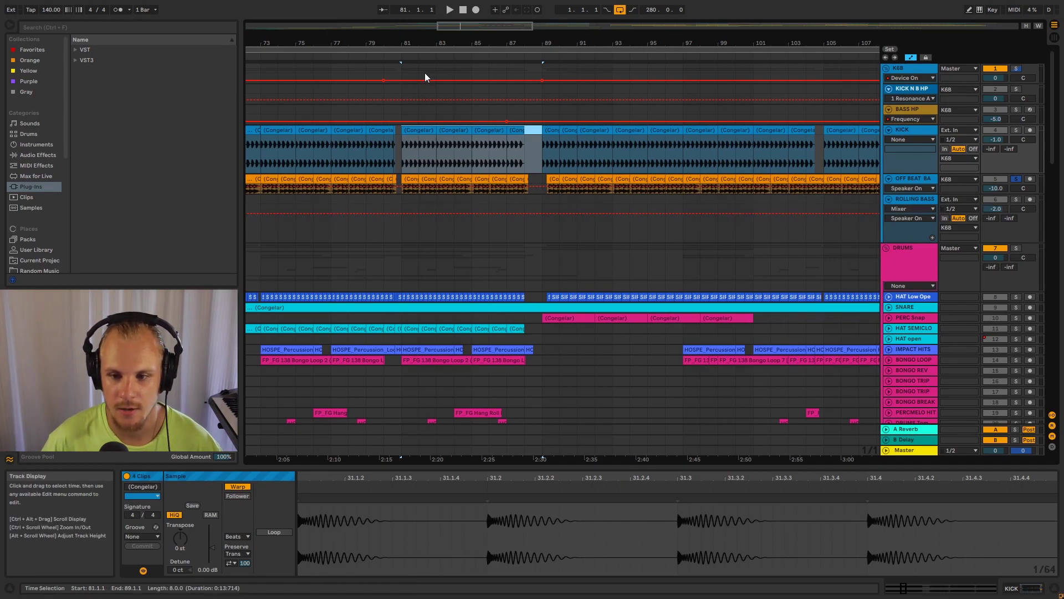
pyautogui.moveTo(422, 44); pyautogui.dragTo(421, 180)
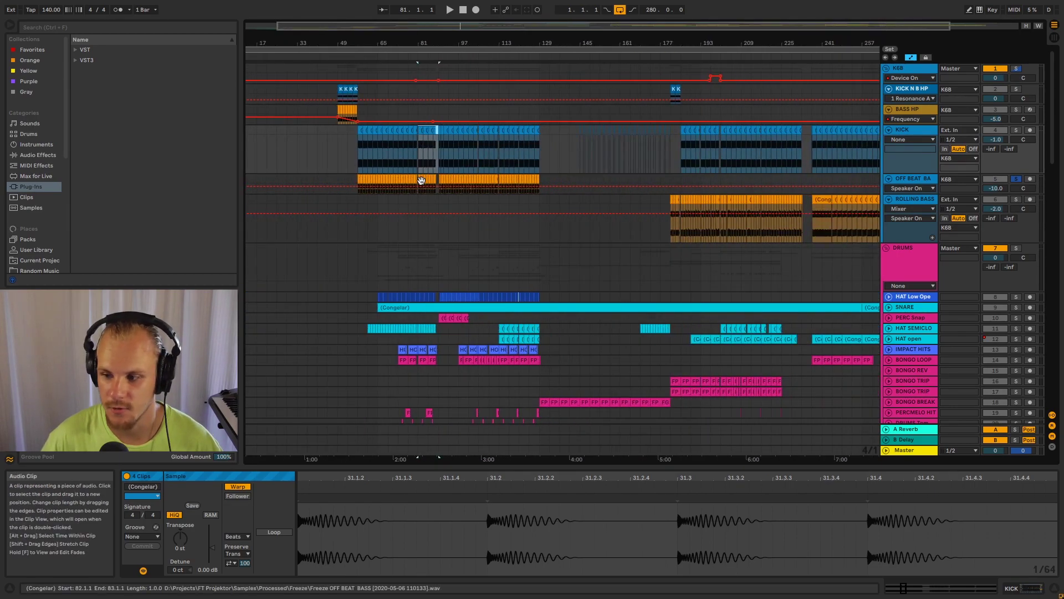
# Fold the KICK track and turn off solo on the OFF BEAT BASS track.
pyautogui.click(889, 130)
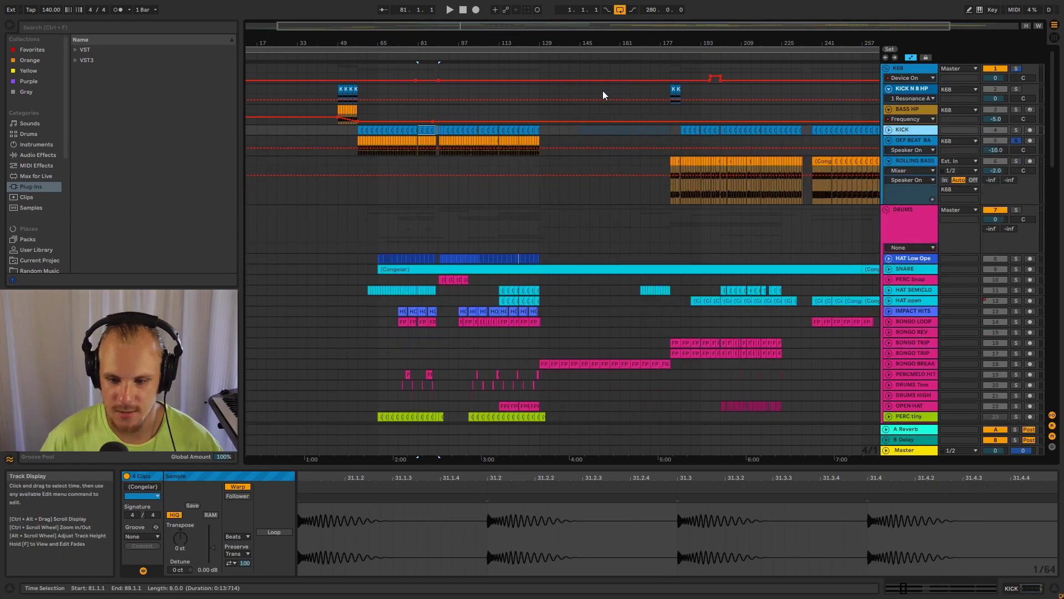
pyautogui.scroll(-3, 381, 214)
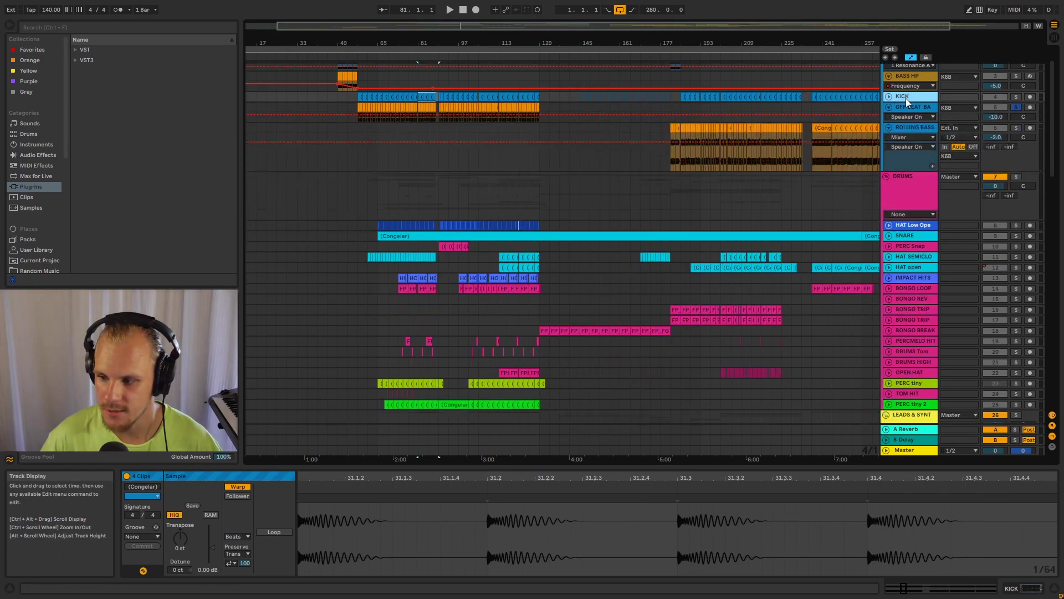
pyautogui.click(1017, 108)
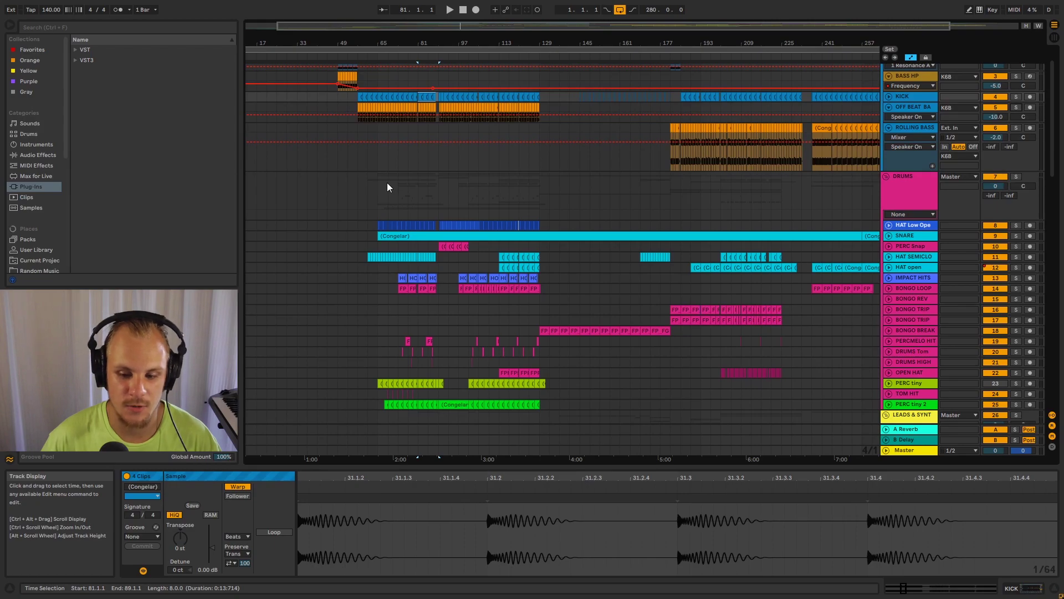
# Play the full arrangement from bar 1.
pyautogui.scroll(-10, 388, 183)
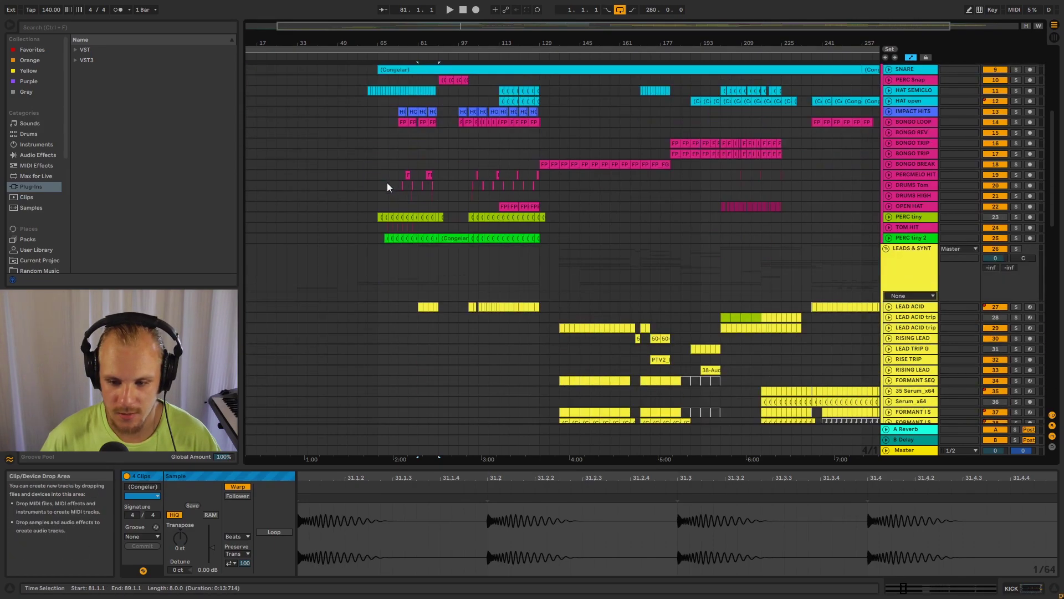
pyautogui.scroll(-15, 387, 182)
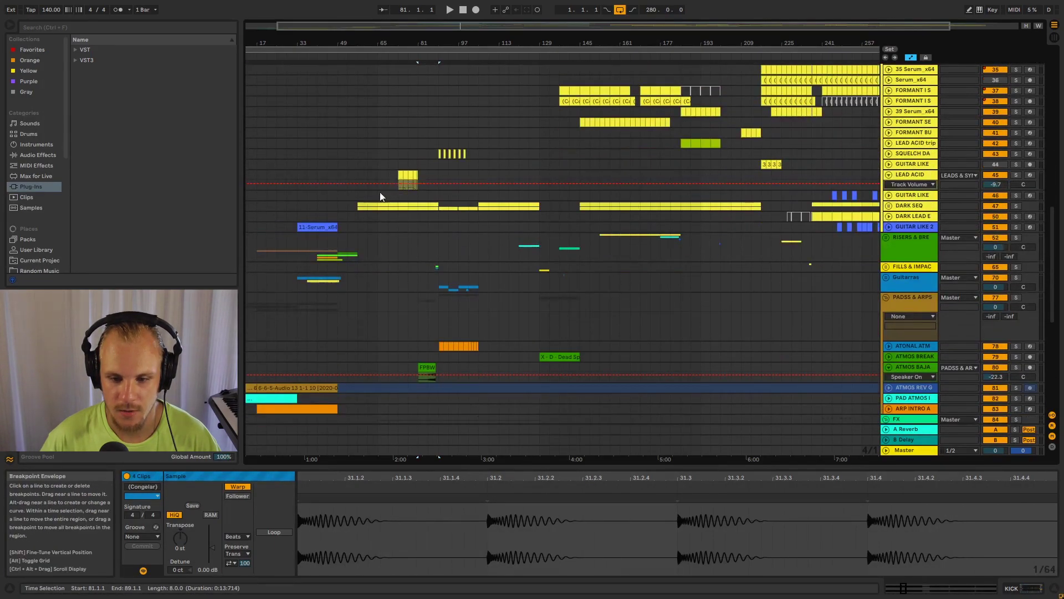
pyautogui.hscroll(-3, 333, 227)
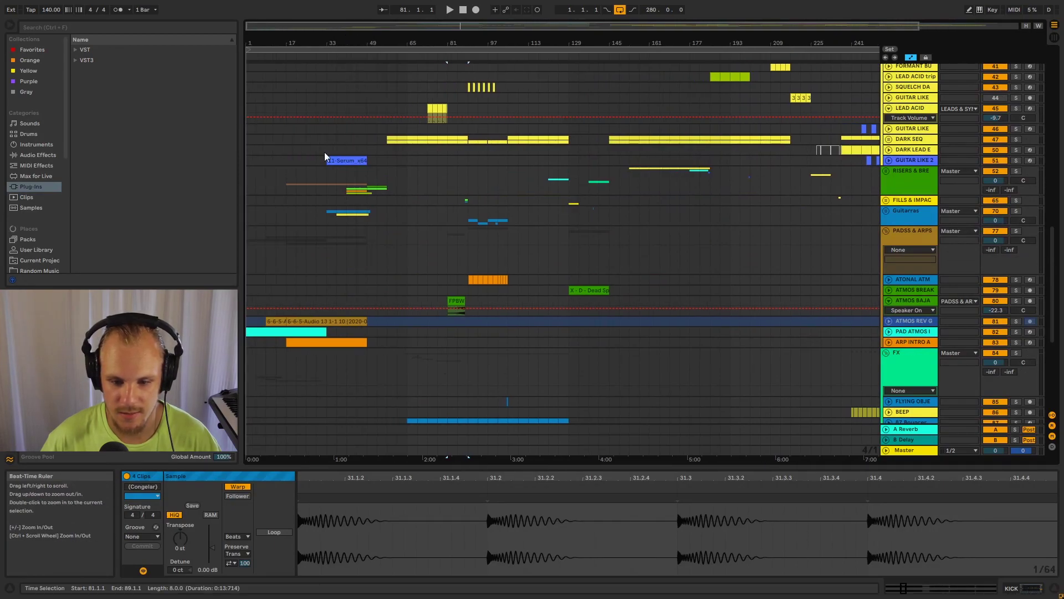
pyautogui.click(255, 286)
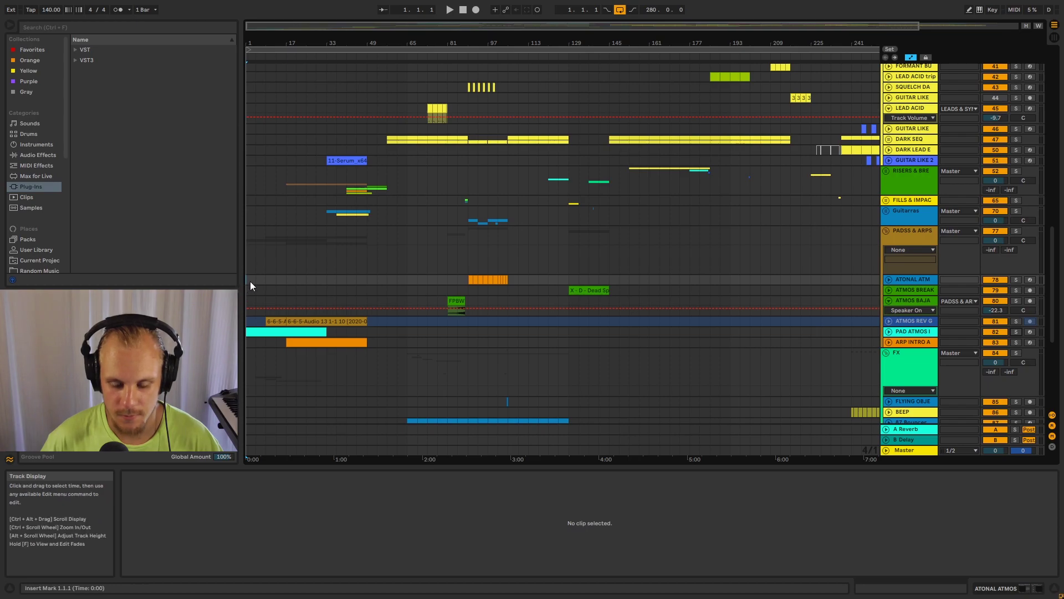
pyautogui.press('space')
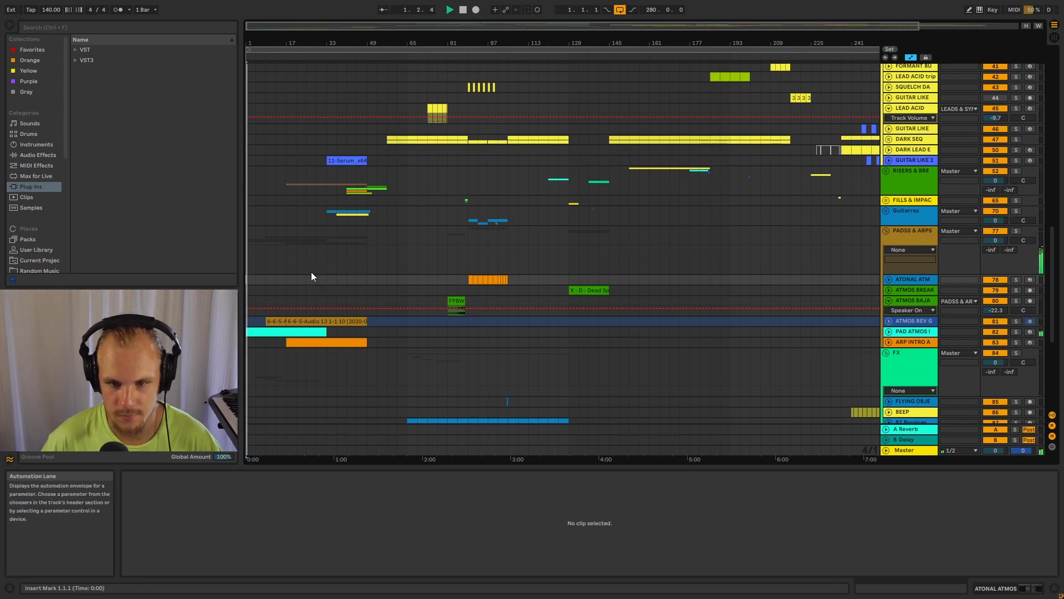
# Examine the intro clips on the pad, arp and FX tracks during playback.
pyautogui.moveTo(281, 49); pyautogui.dragTo(278, 167)
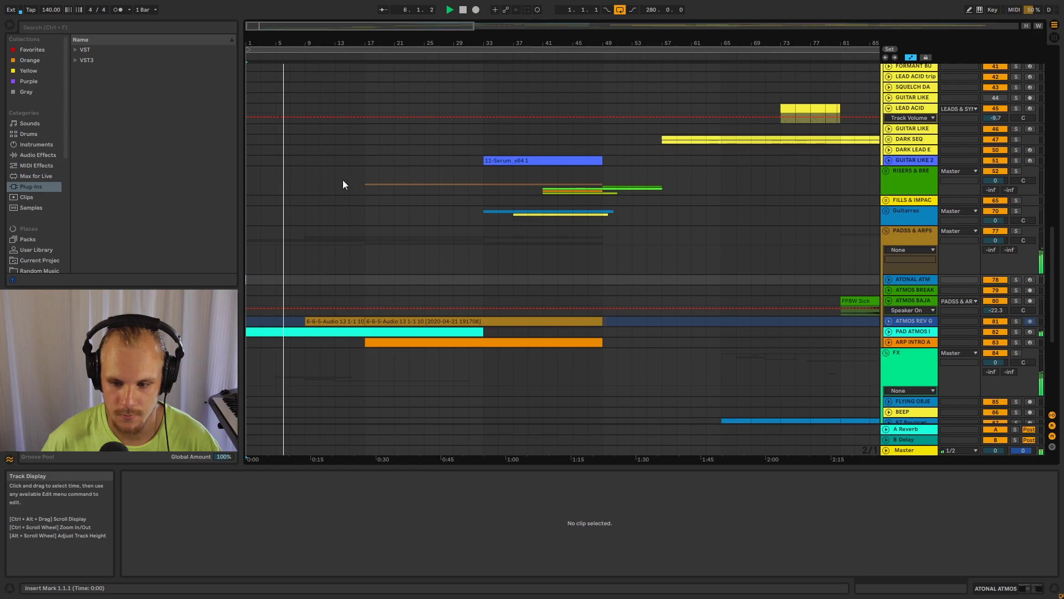
pyautogui.scroll(-6, 355, 221)
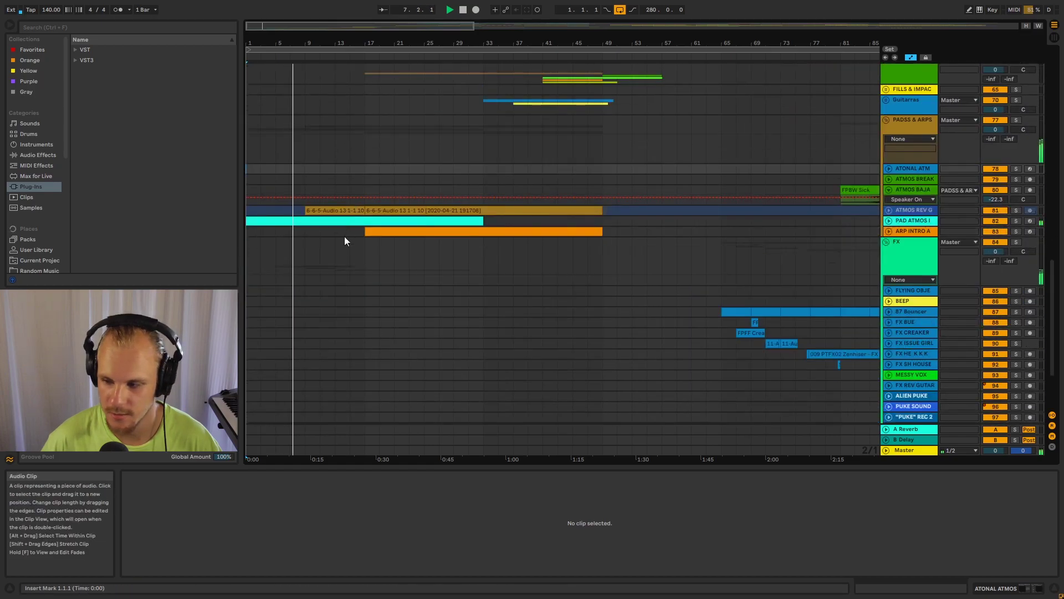
pyautogui.scroll(-1, 344, 238)
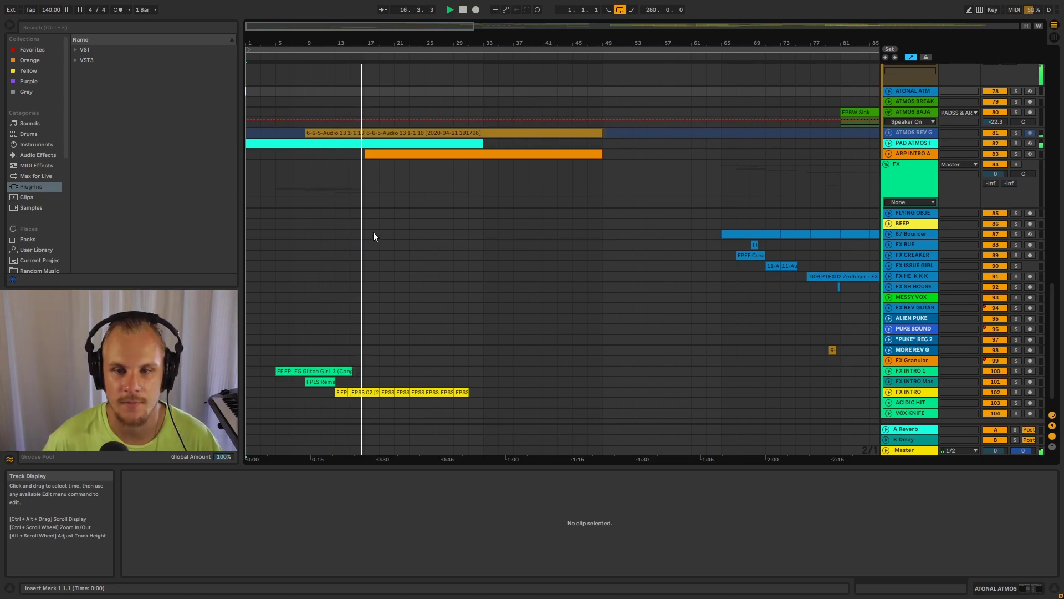
pyautogui.scroll(6, 374, 233)
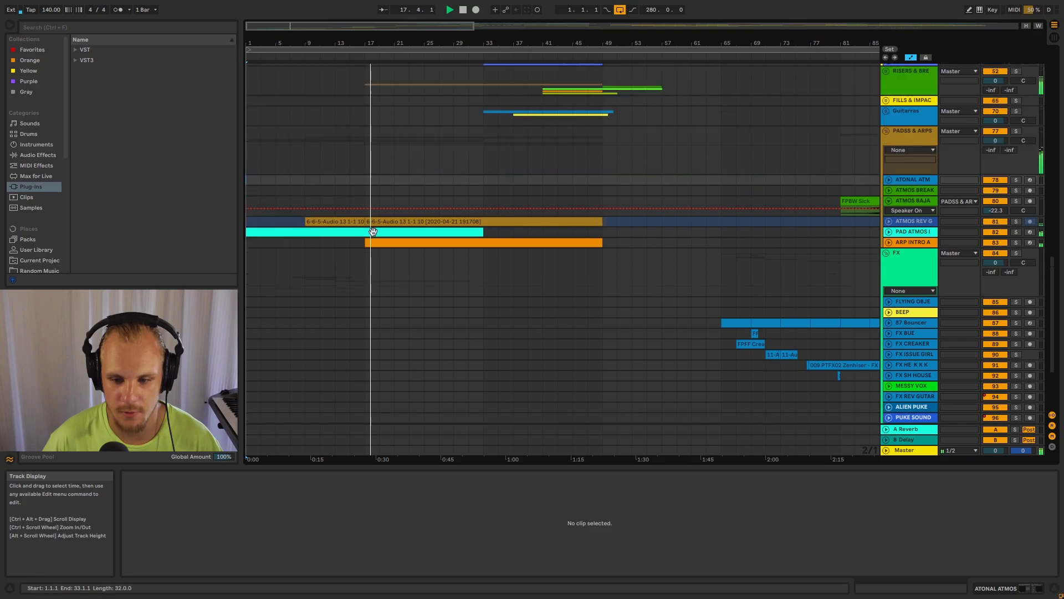
pyautogui.scroll(2, 388, 247)
pyautogui.scroll(-2, 387, 247)
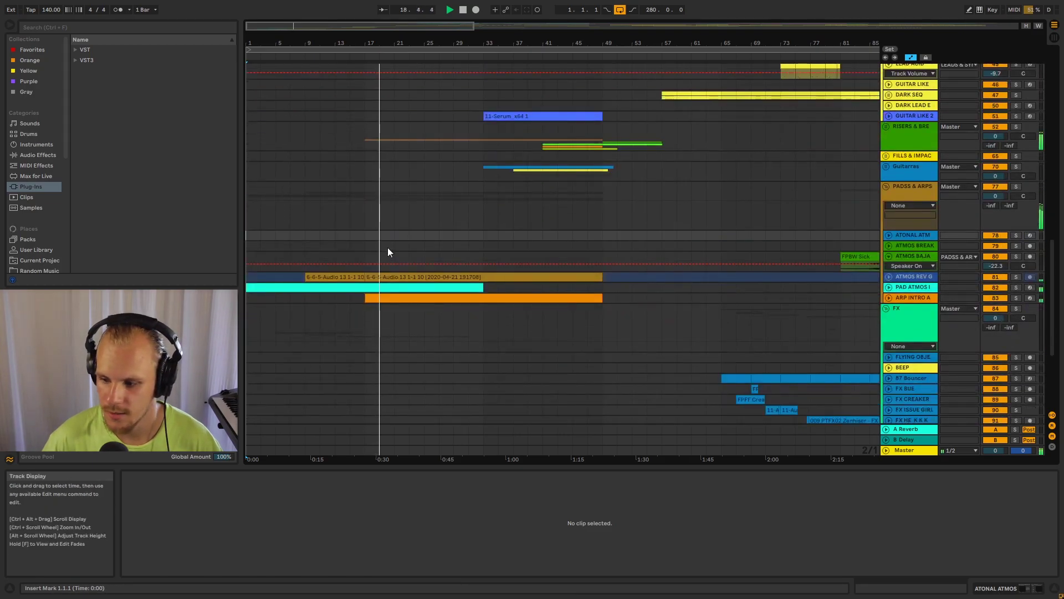
# Examine the lead, guitar, riser and pad clips of the intro during playback.
pyautogui.scroll(2, 388, 251)
pyautogui.scroll(3, 387, 251)
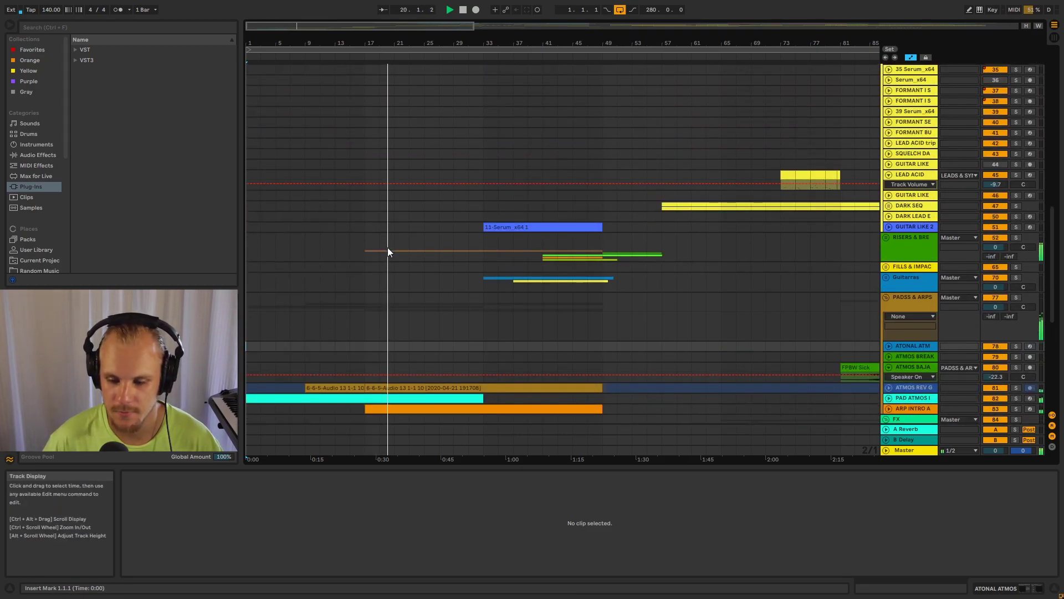
pyautogui.scroll(3, 388, 251)
pyautogui.scroll(2, 387, 250)
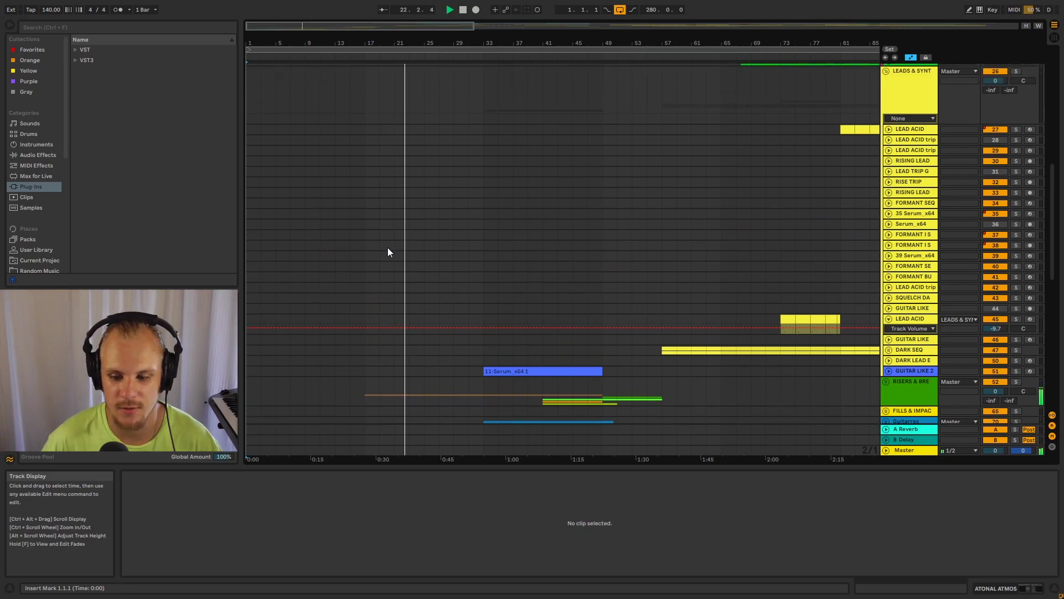
pyautogui.scroll(-4, 388, 251)
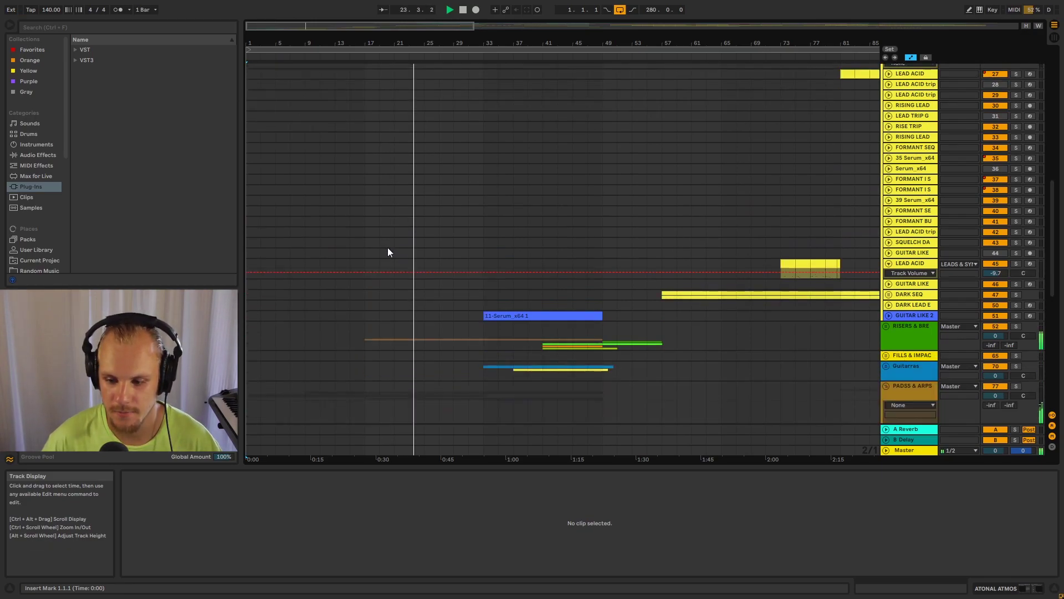
pyautogui.scroll(-2, 388, 252)
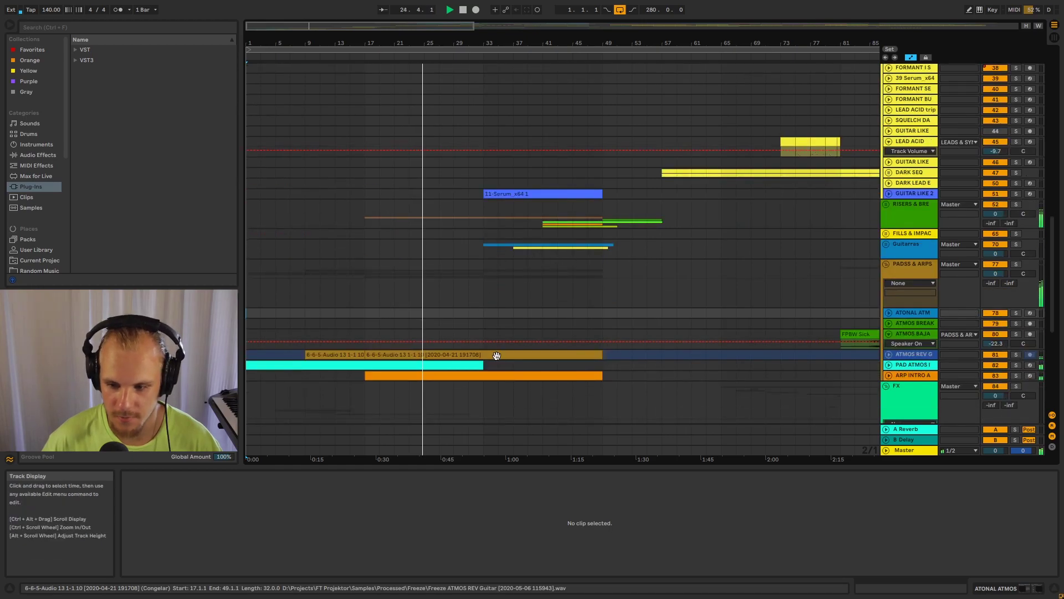
# Restart playback from bar 49 on the RISERS & BREAKS group.
pyautogui.click(603, 221)
pyautogui.press('space')
pyautogui.press('space')
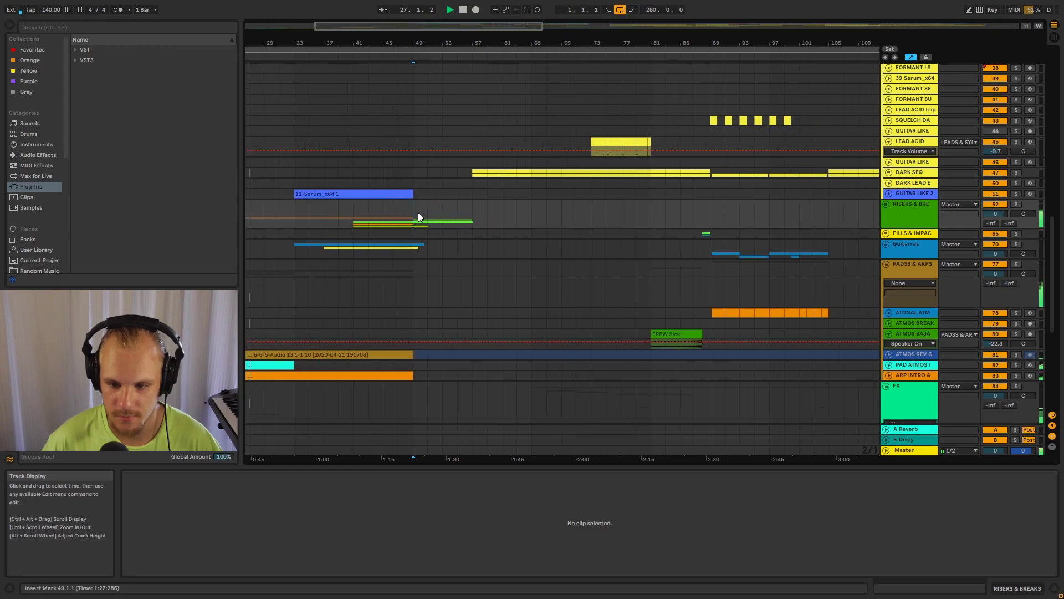
# Unfold the Guitarras group and play the arrangement from bar 41, where the stacked riser clips start.
pyautogui.click(375, 240)
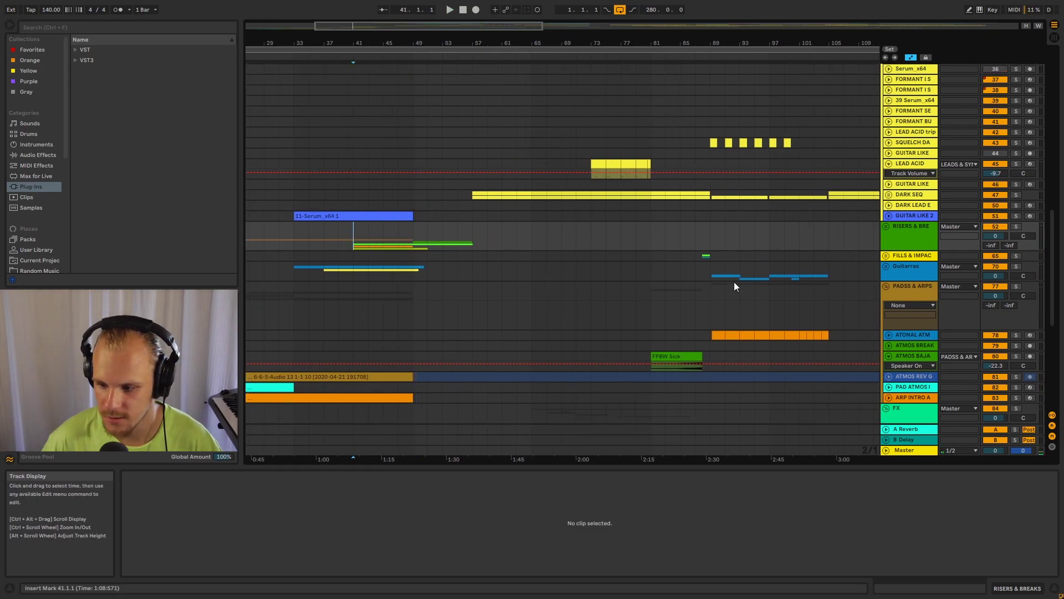
pyautogui.click(887, 267)
pyautogui.scroll(-5, 526, 282)
pyautogui.click(355, 184)
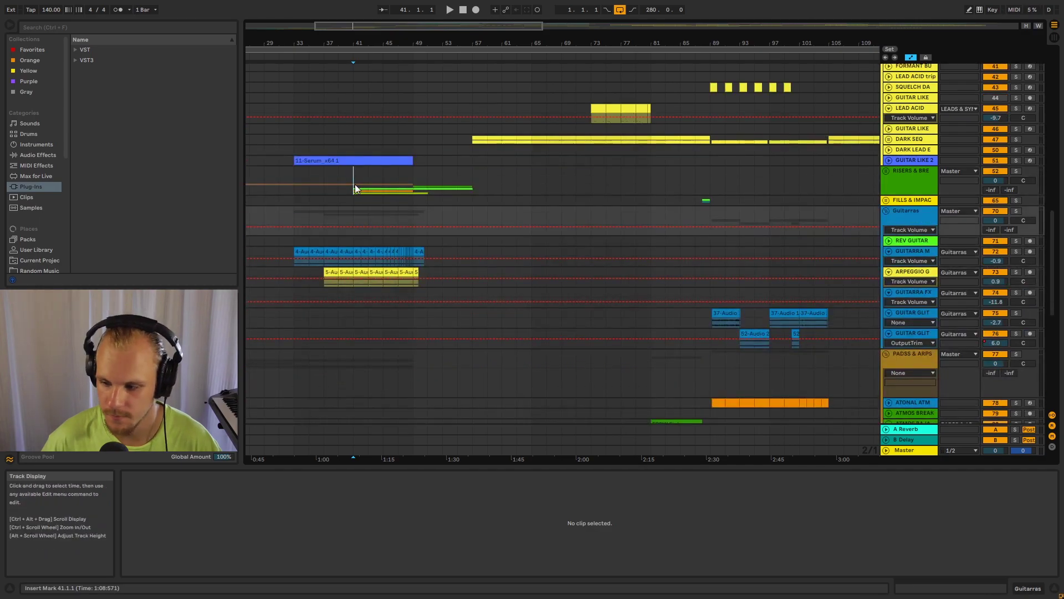
pyautogui.press('space')
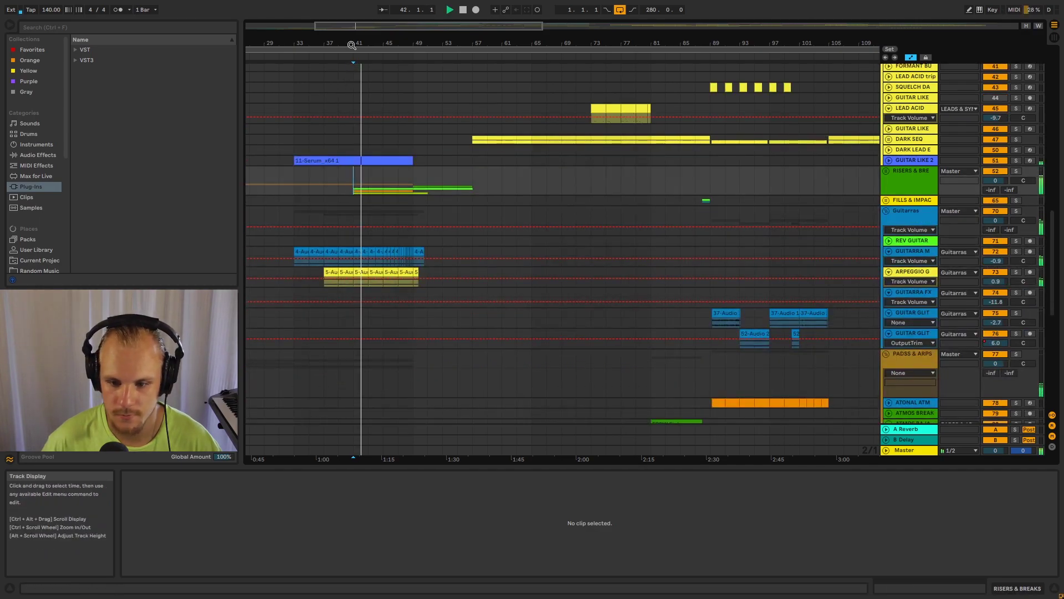
# Fold the Guitarras group during playback.
pyautogui.scroll(4, 344, 91)
pyautogui.click(887, 210)
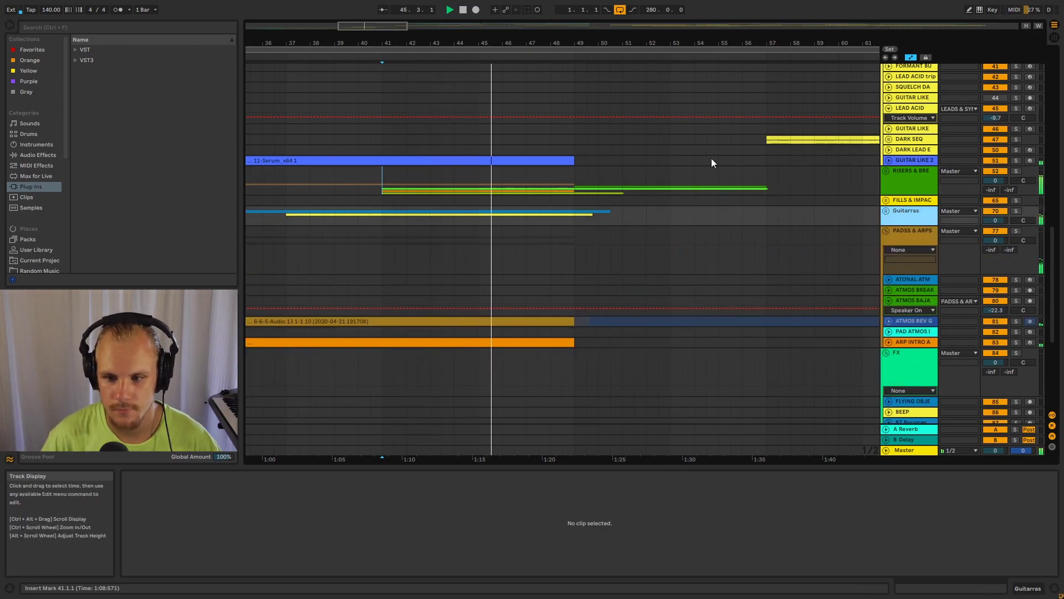
pyautogui.scroll(-3, 480, 45)
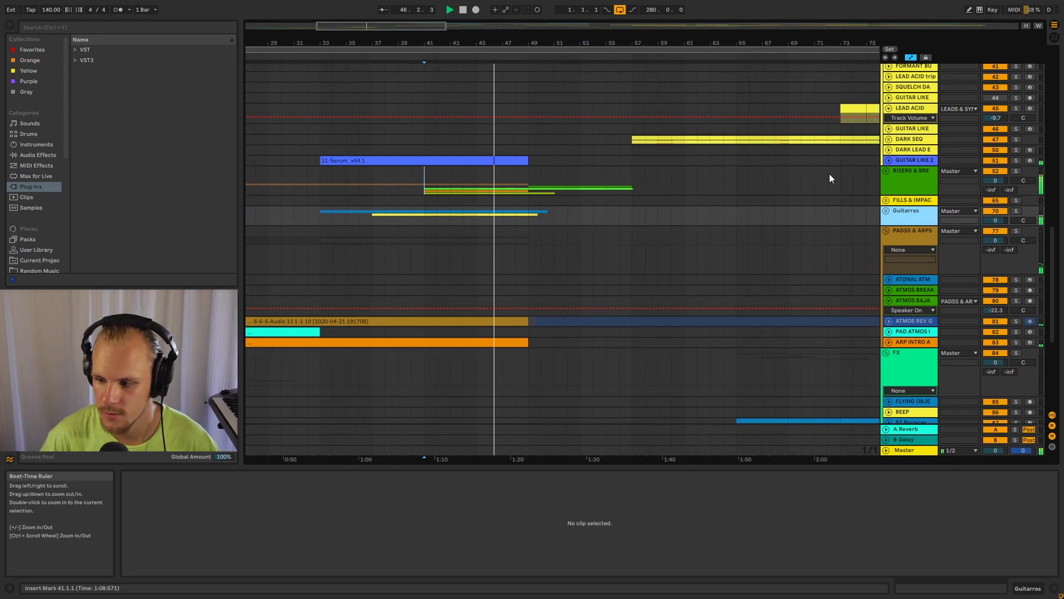
# Solo the Guitarras group and select its time range from bar 41 to bar 49.
pyautogui.click(1016, 210)
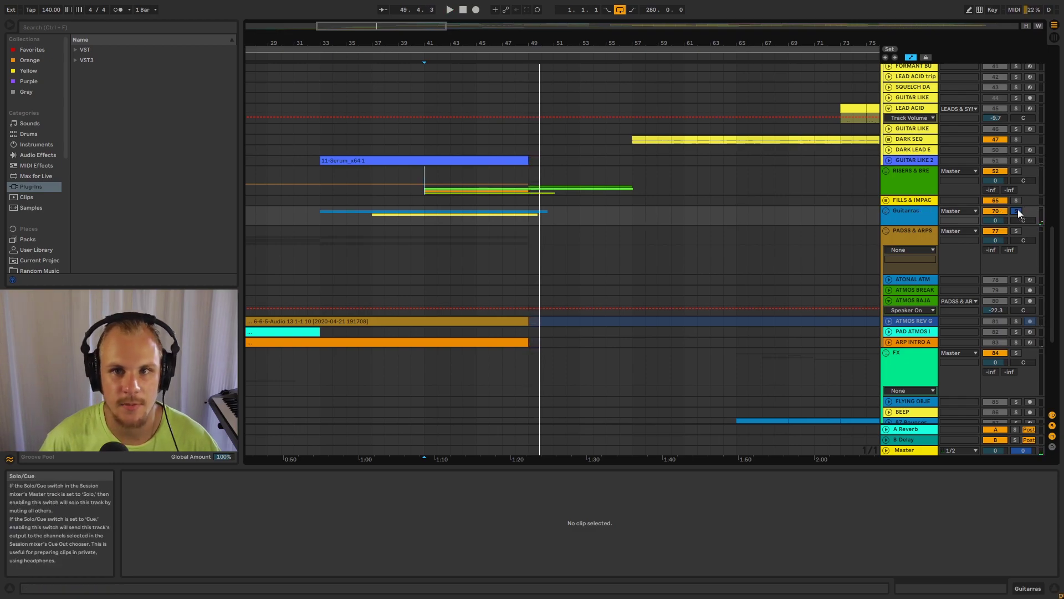
pyautogui.click(924, 212)
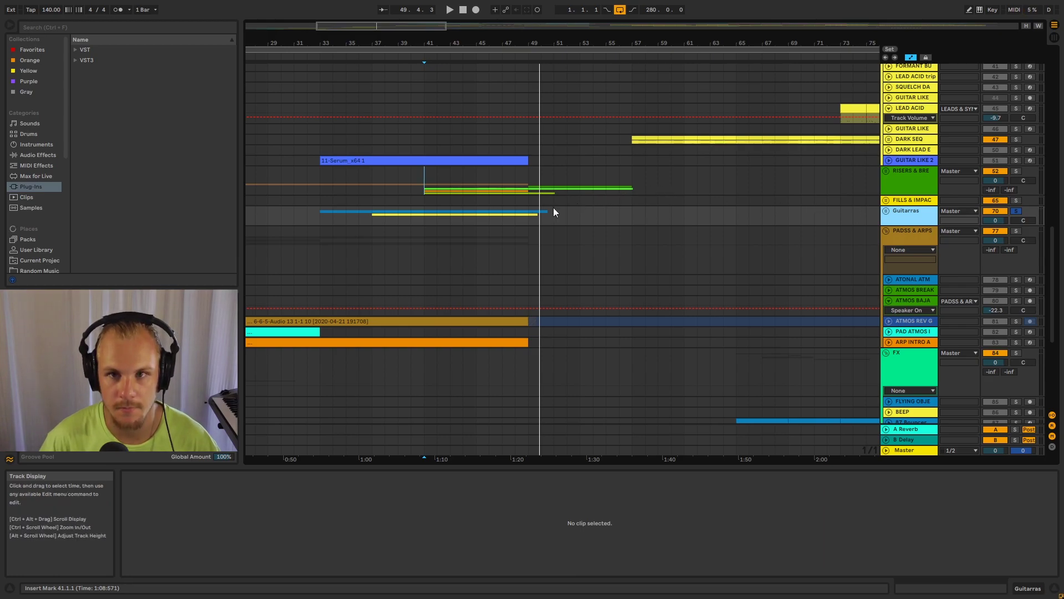
pyautogui.keyDown('shift'); pyautogui.click(525, 224); pyautogui.keyUp('shift')
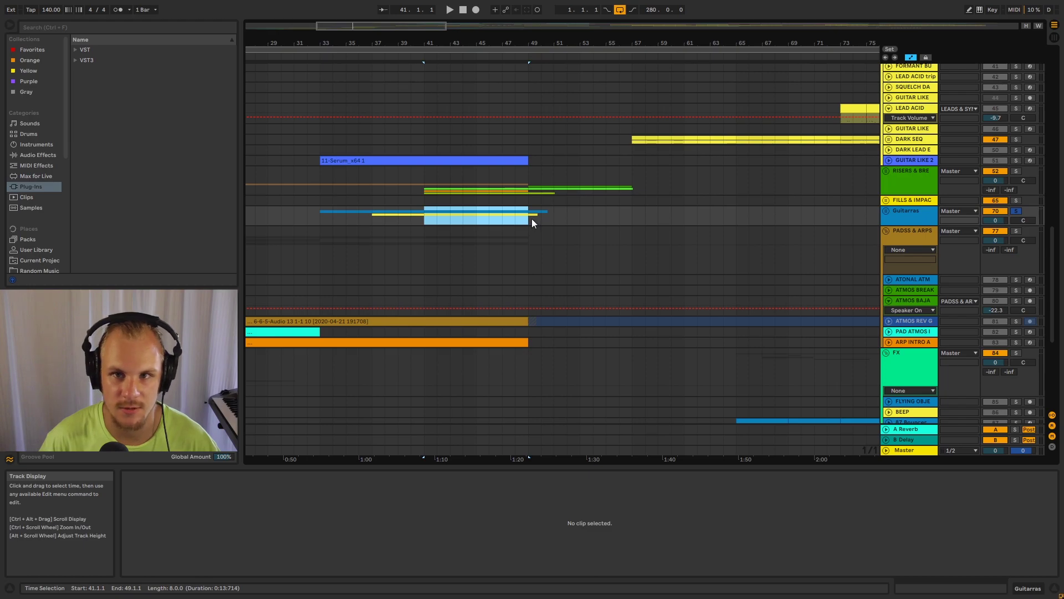
# Play the full arrangement from bar 49, at the end of the intro clips.
pyautogui.click(526, 219)
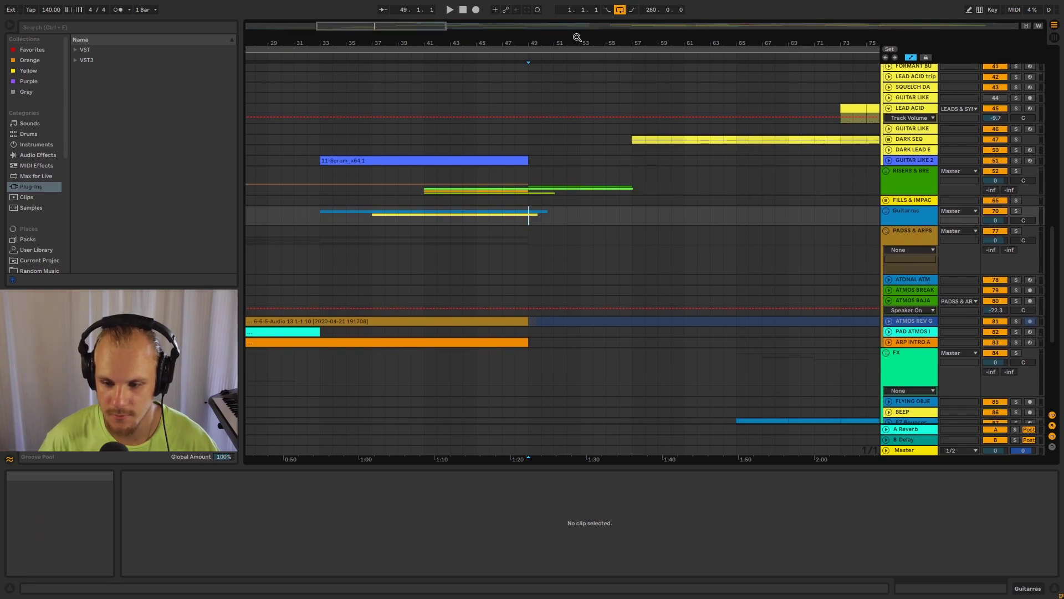
pyautogui.moveTo(577, 37); pyautogui.dragTo(446, 42)
pyautogui.press('space')
# Examine the clips across all track groups that follow bar 49 during playback, including DARK SEQ, LEAD ACID and the FX tracks.
pyautogui.scroll(2, 426, 216)
pyautogui.scroll(12, 430, 231)
pyautogui.scroll(5, 427, 233)
pyautogui.scroll(-4, 427, 233)
pyautogui.scroll(-12, 428, 230)
pyautogui.scroll(-10, 427, 230)
pyautogui.scroll(-2, 427, 234)
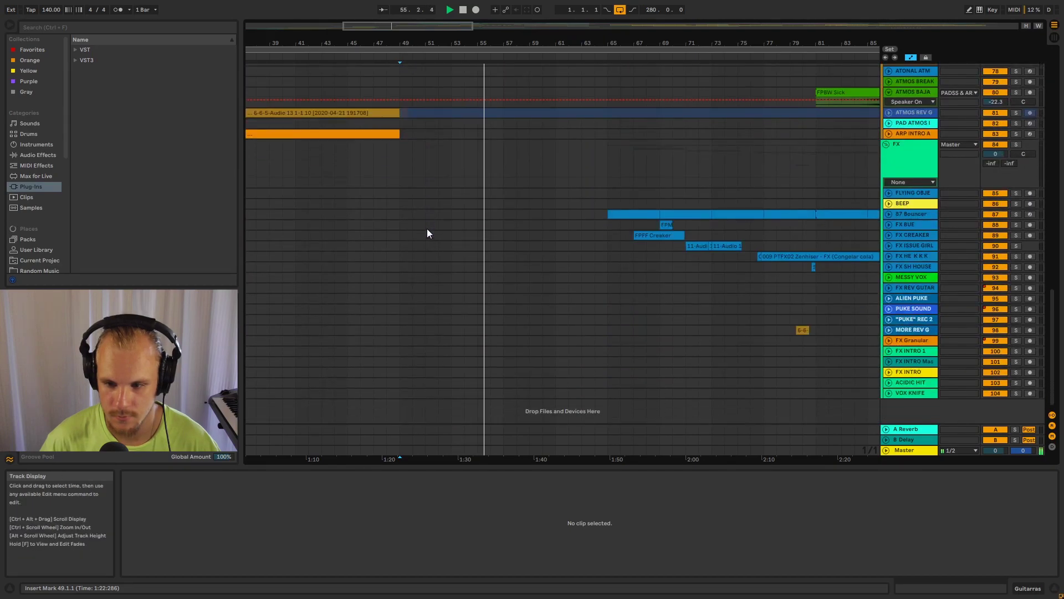
pyautogui.scroll(10, 430, 227)
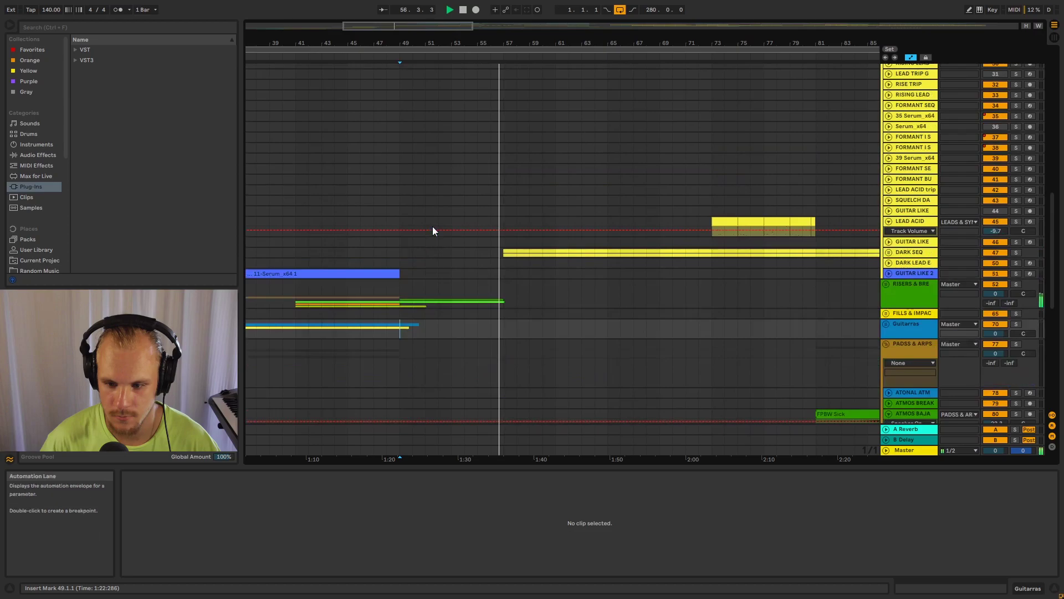
pyautogui.scroll(2, 432, 230)
pyautogui.moveTo(545, 46); pyautogui.dragTo(444, 52)
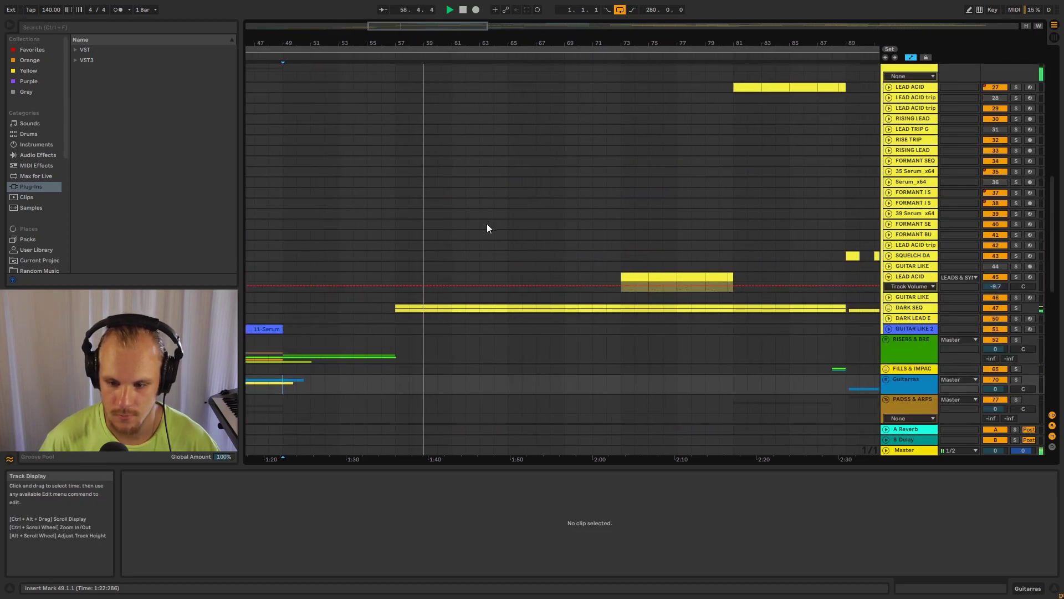
pyautogui.scroll(-2, 493, 217)
pyautogui.scroll(-7, 493, 220)
# Play the arrangement from the FX CREAKER clip at bar 67.
pyautogui.click(508, 282)
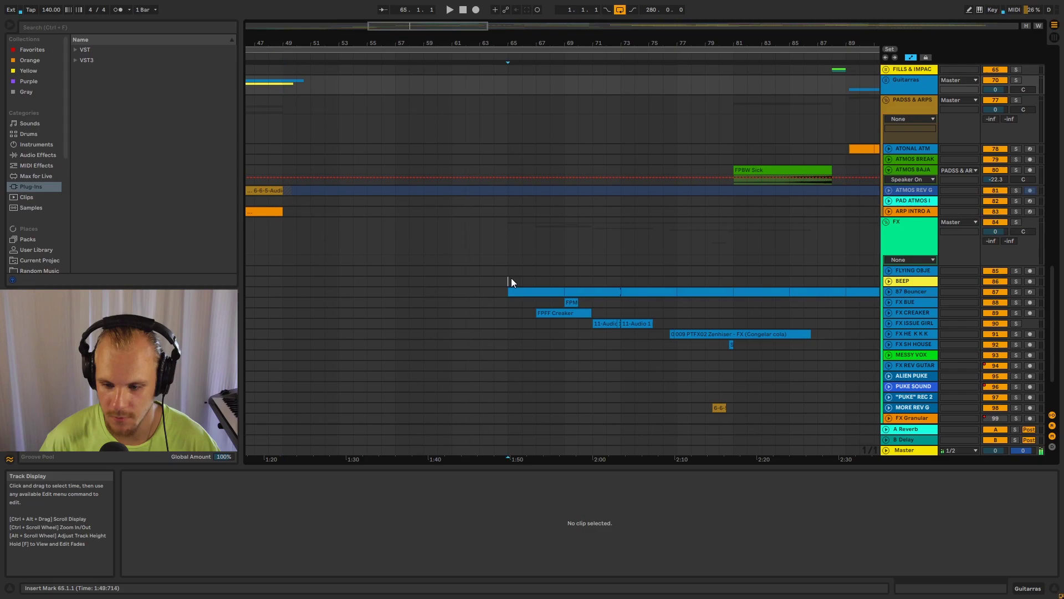
pyautogui.click(543, 312)
pyautogui.press('space')
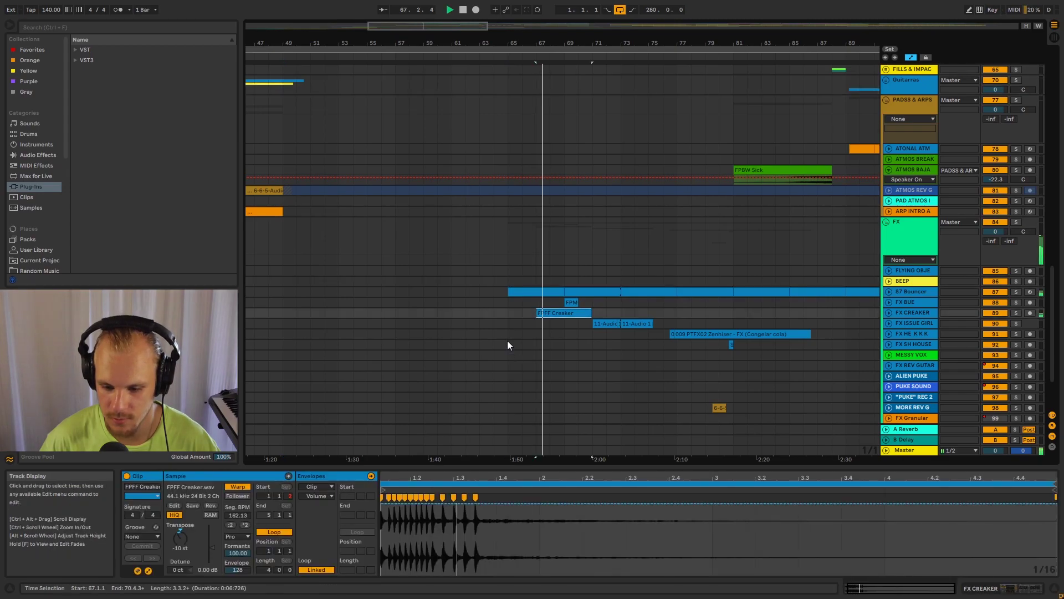
# Solo the FX BUE track and listen to its clip at bar 69.
pyautogui.click(571, 302)
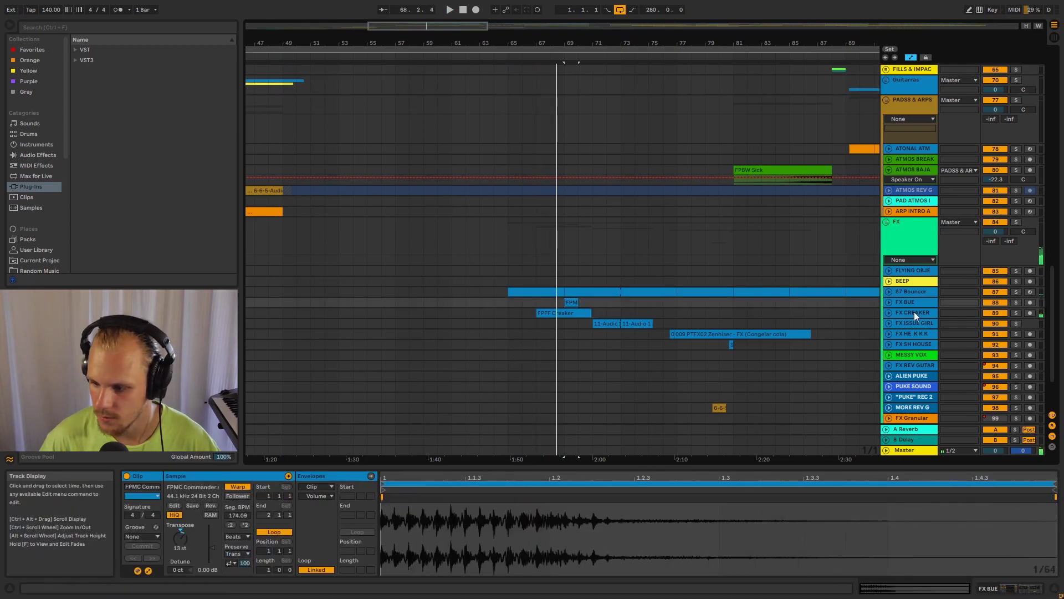
pyautogui.click(1016, 302)
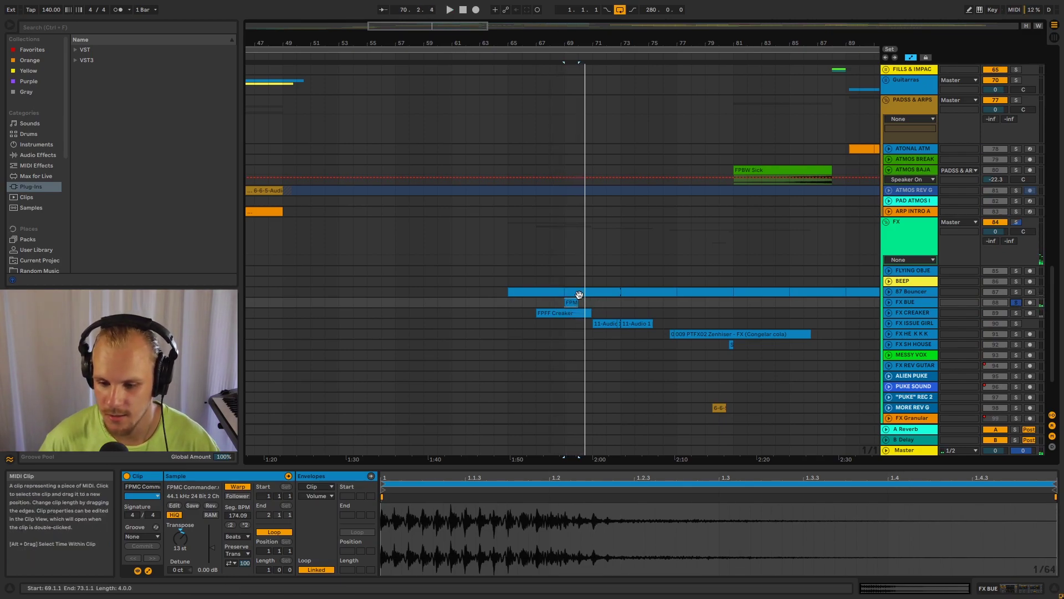
pyautogui.press('space')
# Solo the FX ISSUE GIRL track and listen to its clips from bar 71.
pyautogui.click(608, 324)
pyautogui.click(1016, 324)
pyautogui.press('space')
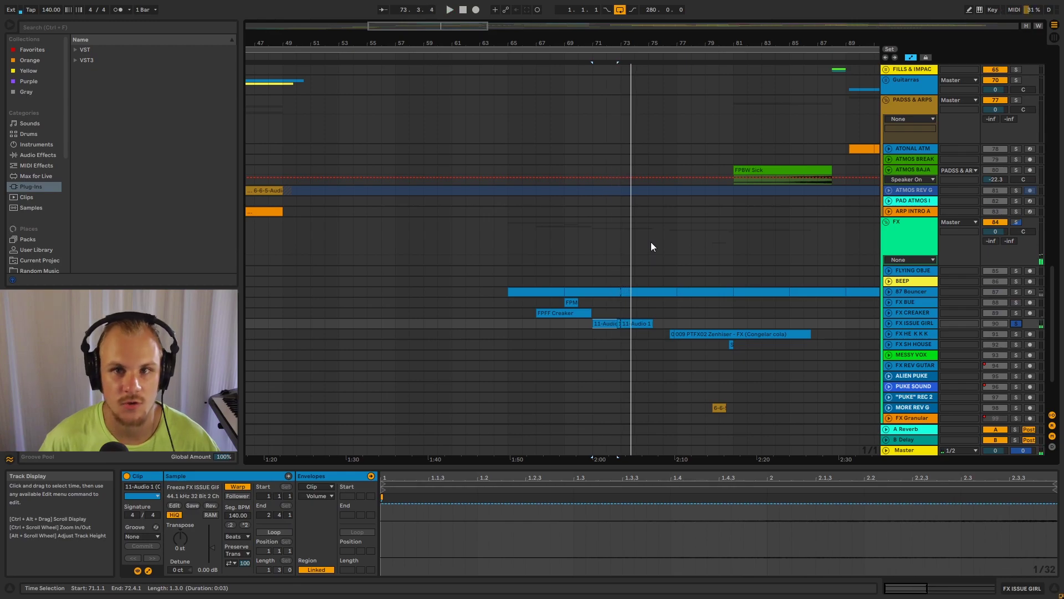
# Fold the PADSS & ARPS and FX groups.
pyautogui.moveTo(623, 44); pyautogui.dragTo(624, 25)
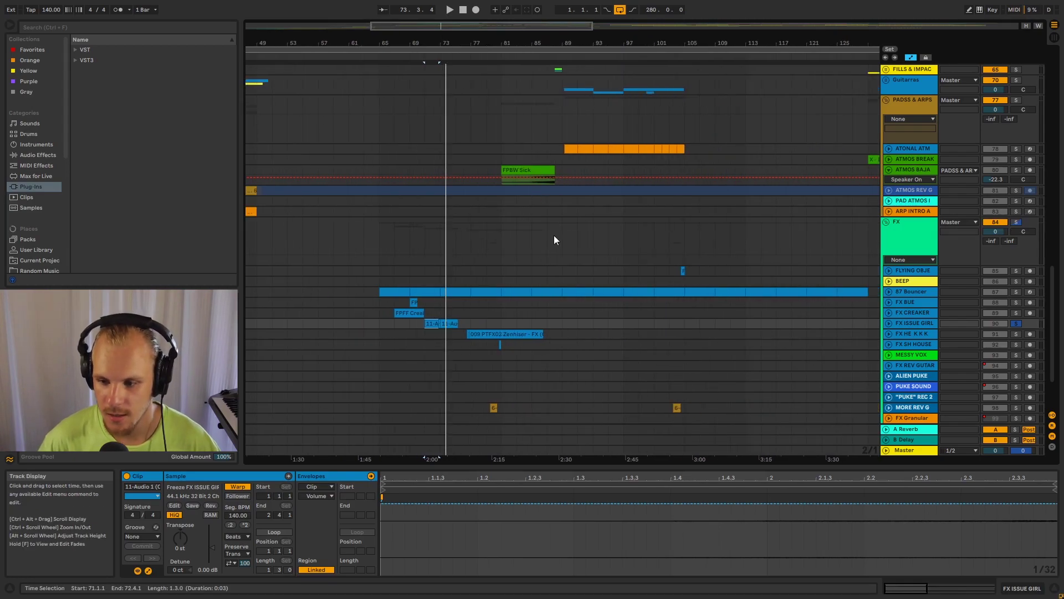
pyautogui.scroll(2, 553, 266)
pyautogui.scroll(1, 552, 265)
pyautogui.click(887, 156)
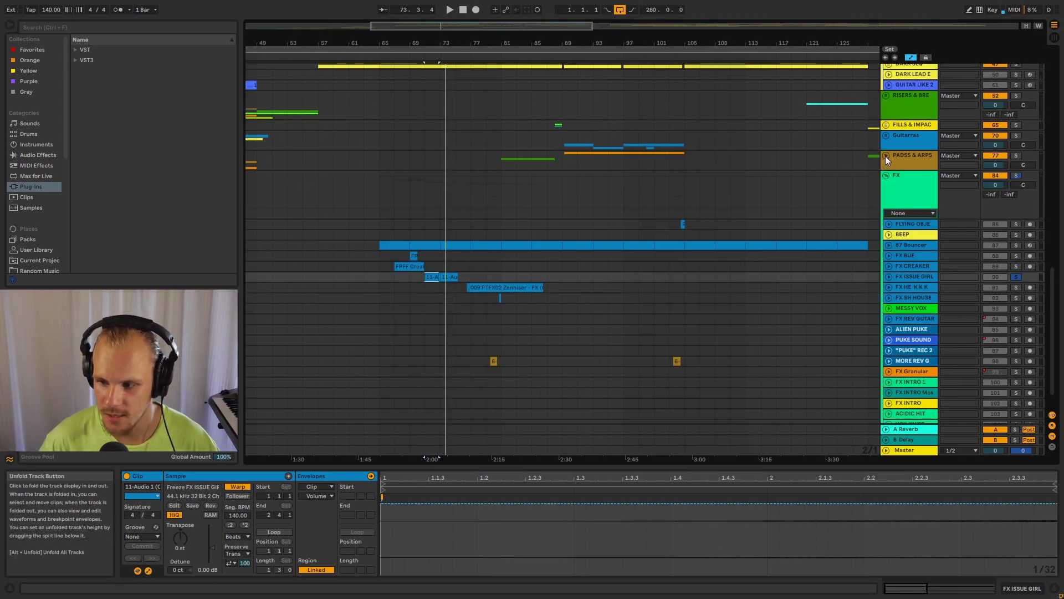
pyautogui.click(886, 175)
pyautogui.scroll(3, 833, 180)
pyautogui.scroll(10, 833, 179)
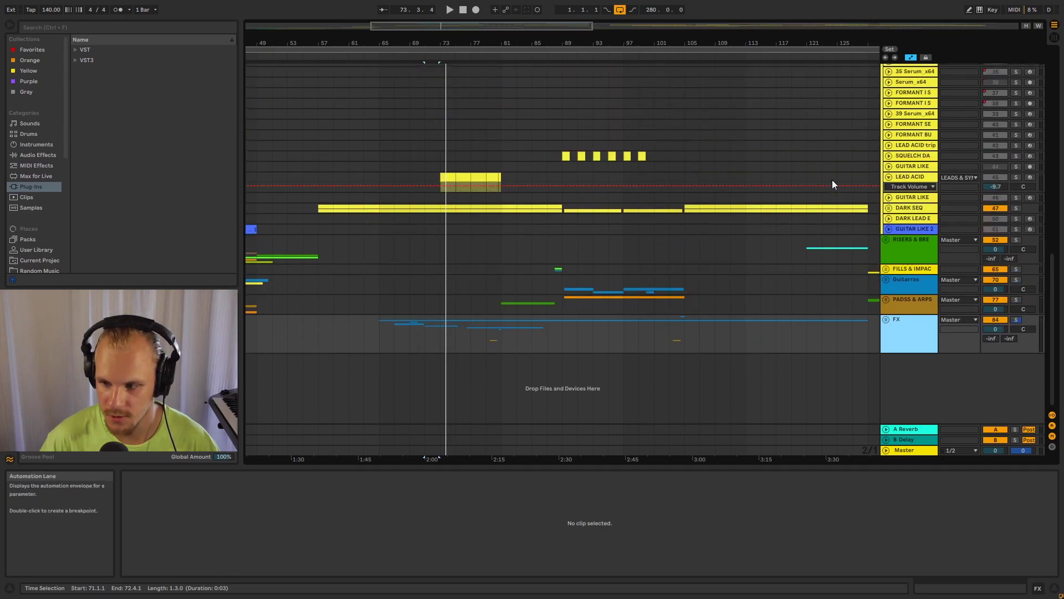
# Fold the LEADS & SYNTHS, DRUMS and kick-and-bass groups, and place the insert marker at bar 105 on the FX group.
pyautogui.click(886, 174)
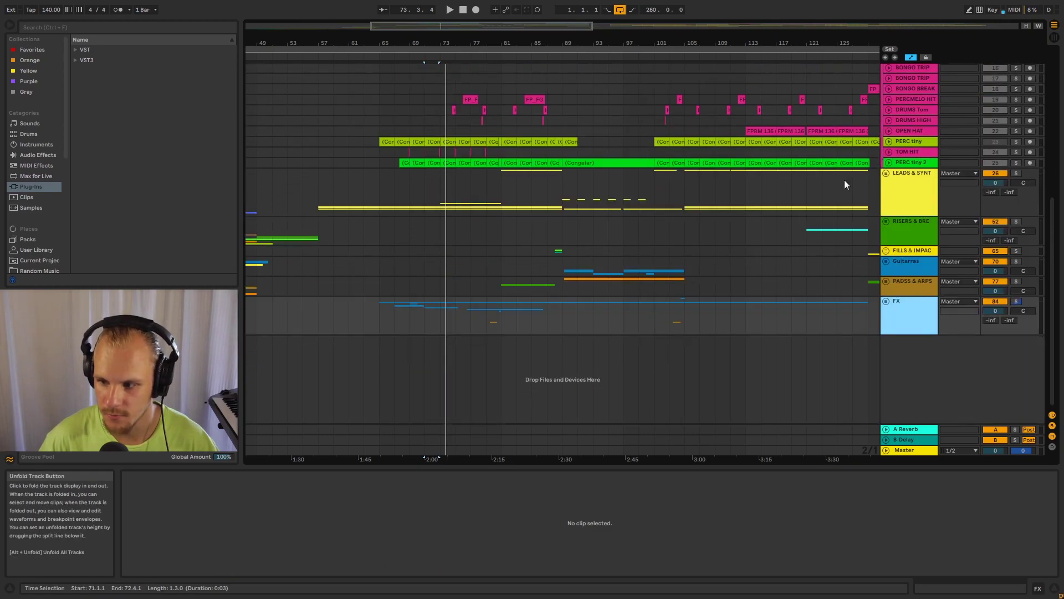
pyautogui.scroll(10, 873, 167)
pyautogui.click(886, 179)
pyautogui.scroll(1, 844, 186)
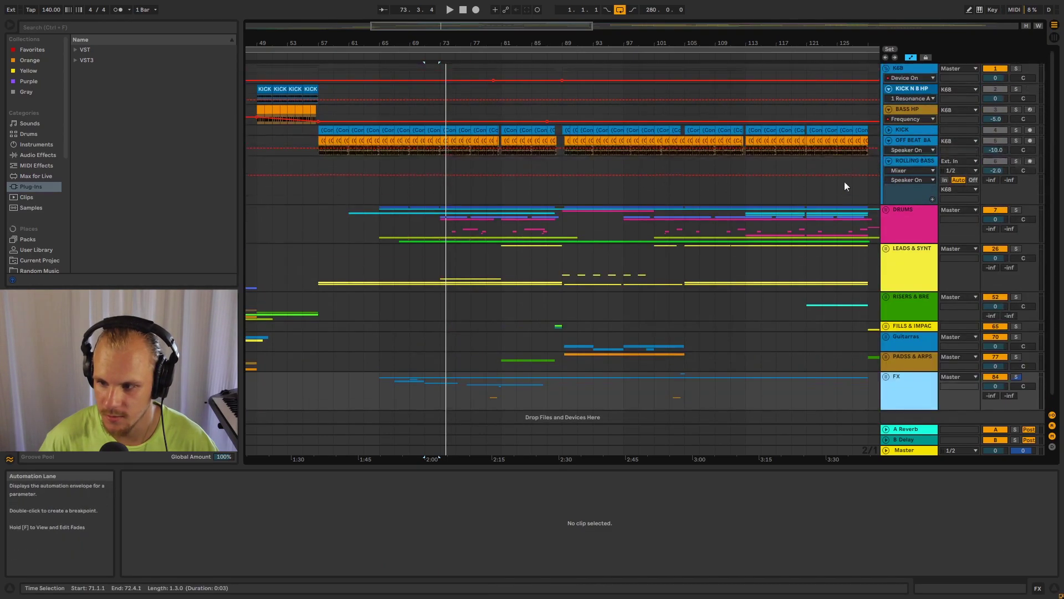
pyautogui.click(886, 68)
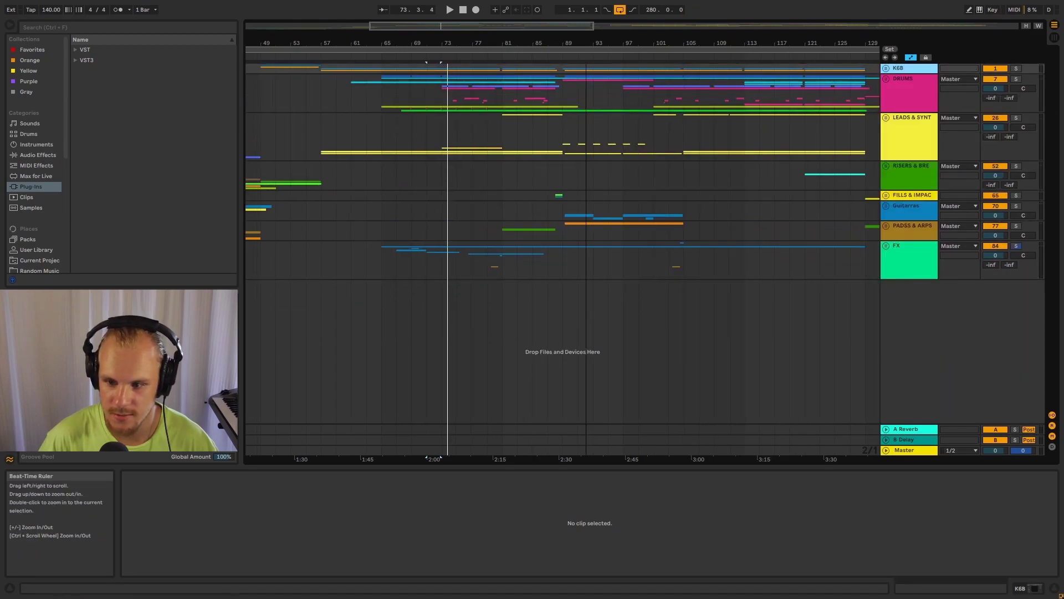
pyautogui.moveTo(396, 50); pyautogui.dragTo(396, 33)
pyautogui.click(475, 260)
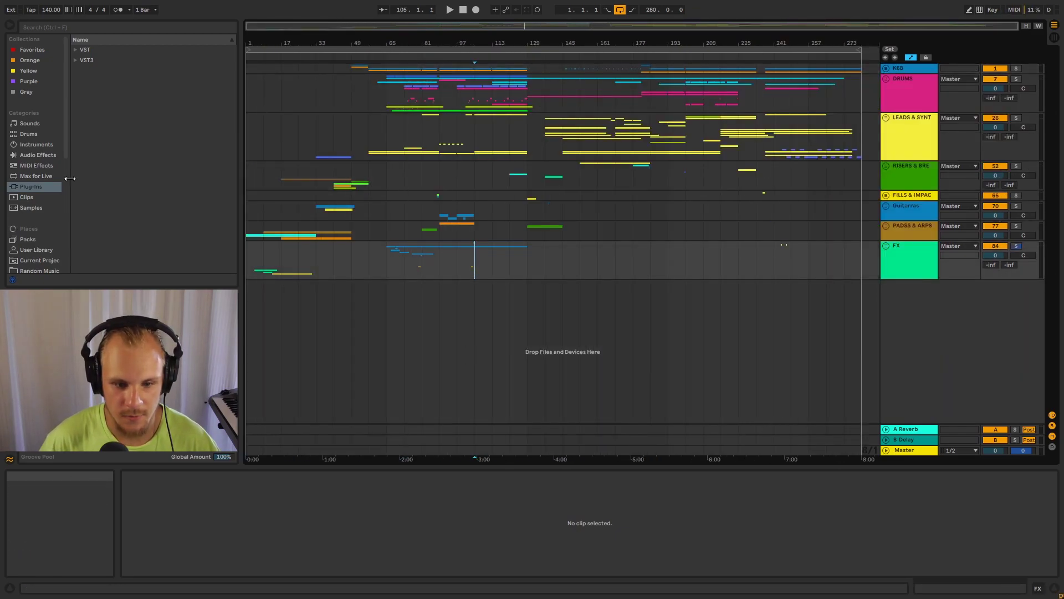
# Expand the FT Projektor folder within the Projects place and list the tracks inside ft Projektor.als.
pyautogui.moveTo(63, 162); pyautogui.dragTo(63, 204)
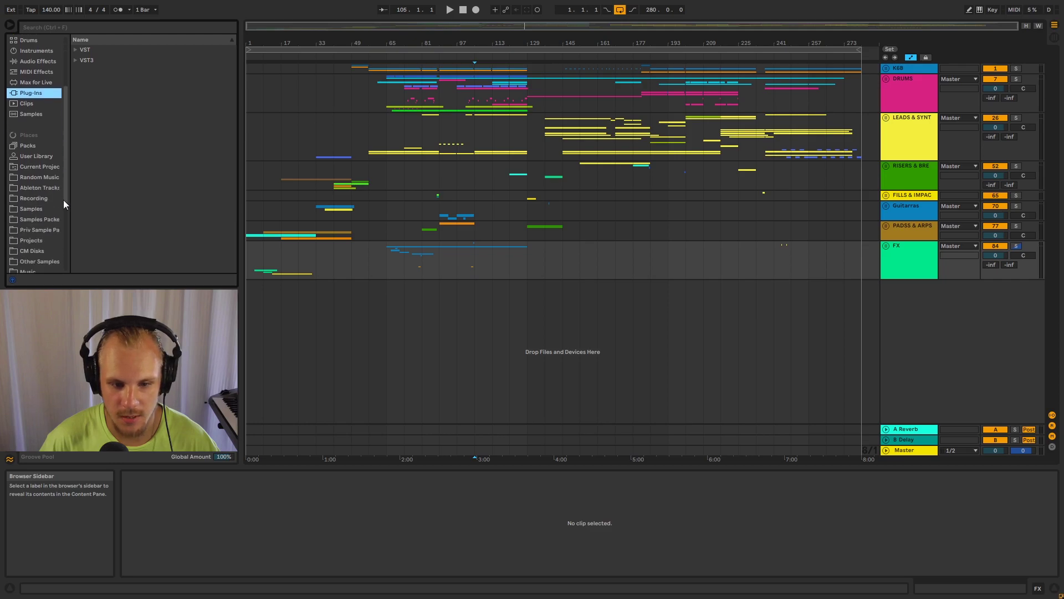
pyautogui.click(35, 241)
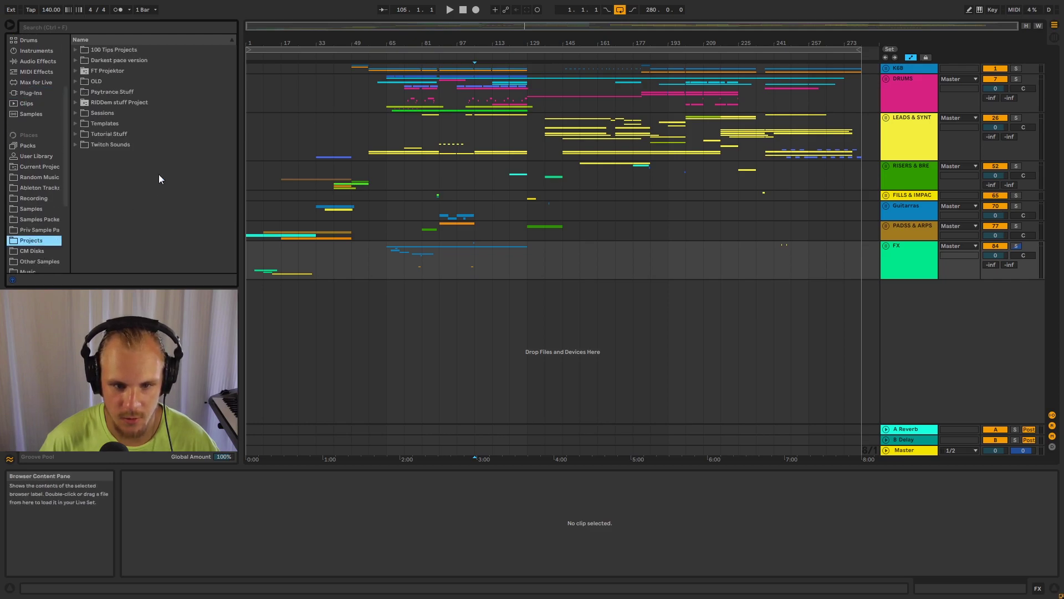
pyautogui.click(75, 71)
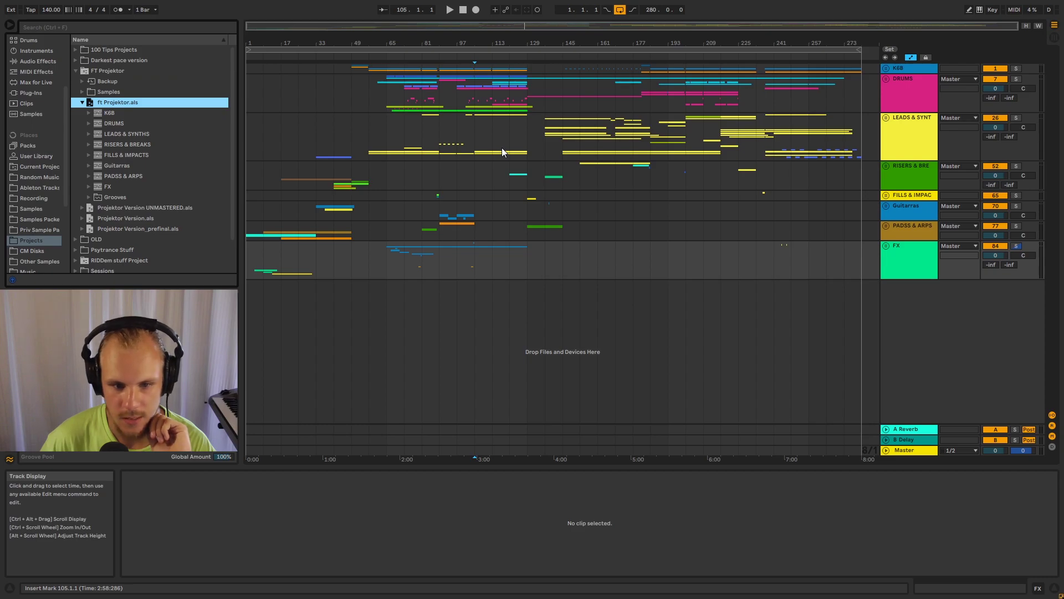
# Match the kick-and-bass, DRUMS and LEADS & SYNTHS entries of ft Projektor.als with the corresponding groups in the arrangement.
pyautogui.click(103, 114)
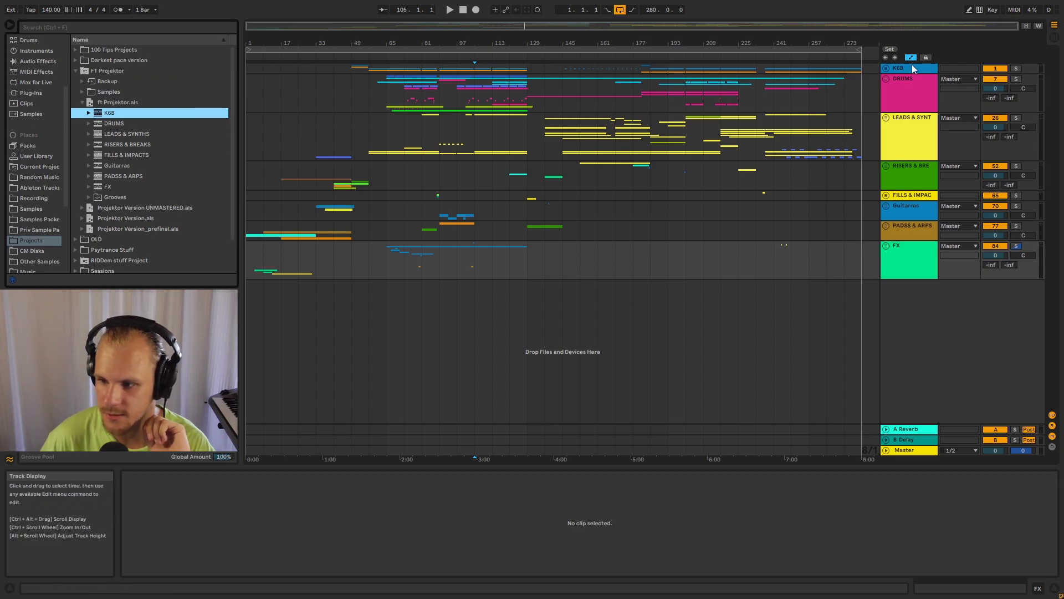
pyautogui.click(128, 123)
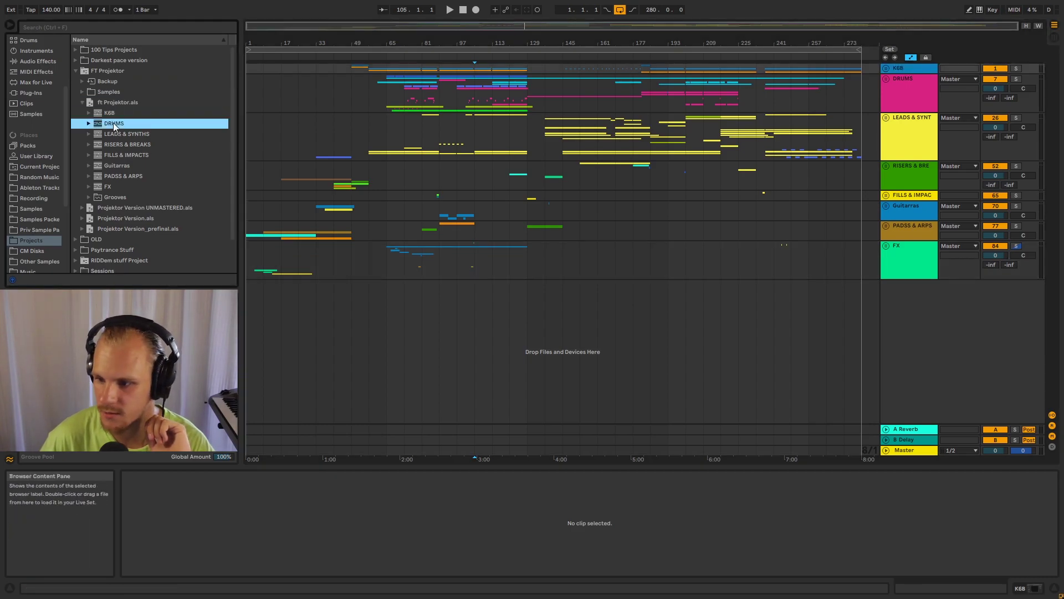
pyautogui.click(904, 106)
pyautogui.click(127, 134)
pyautogui.click(910, 133)
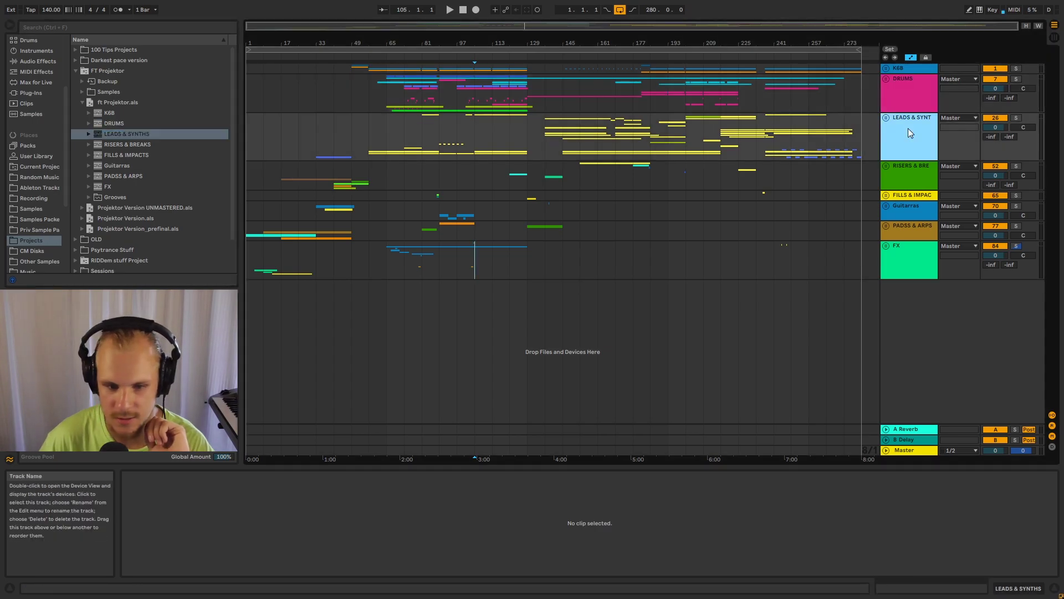
# Match the RISERS & BREAKS and FILLS & IMPACTS entries of ft Projektor.als with the corresponding groups in the arrangement.
pyautogui.click(127, 144)
pyautogui.click(910, 185)
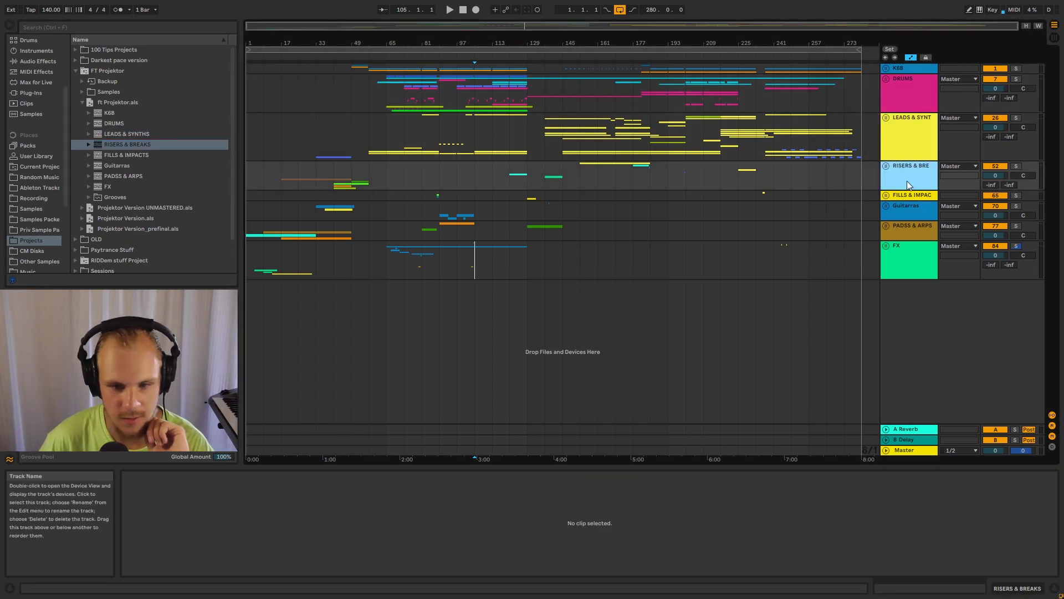
pyautogui.click(127, 154)
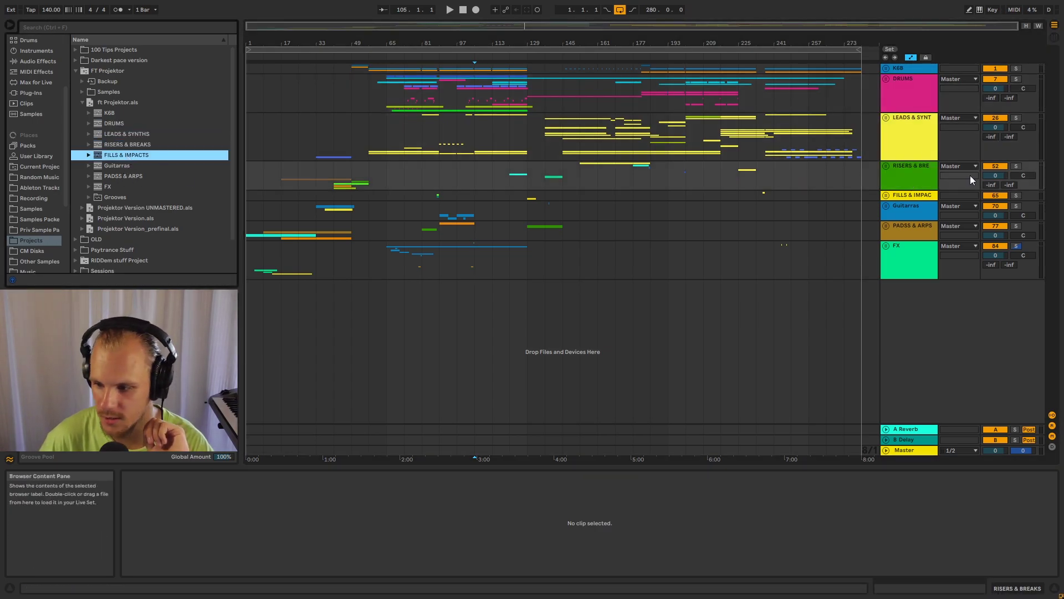
pyautogui.click(931, 200)
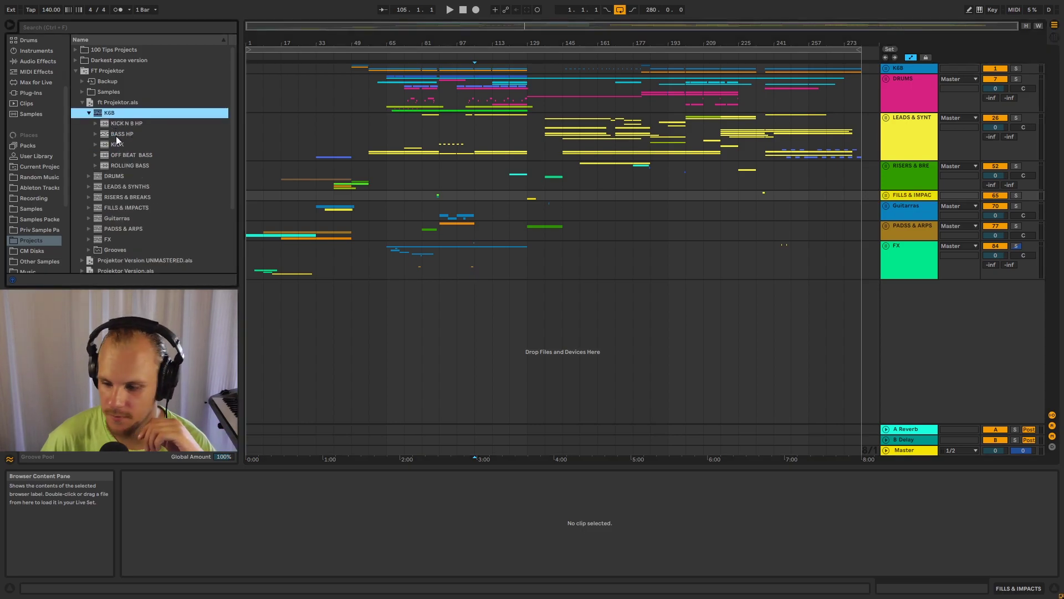
# Import the BASS HP track from ft Projektor.als below the FX group and compare it with the original in the kick-and-bass group.
pyautogui.click(116, 135)
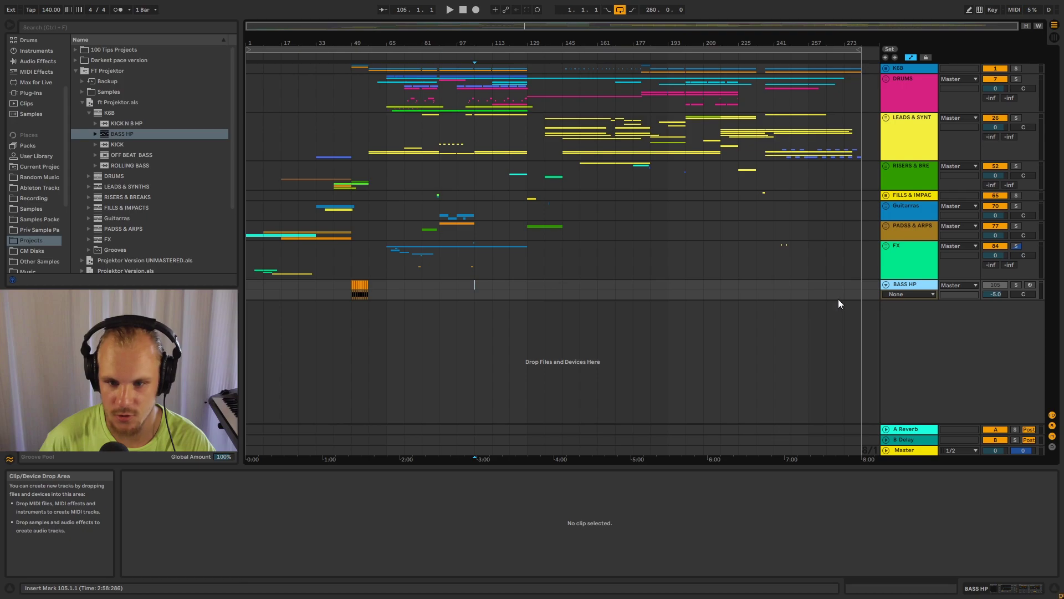
pyautogui.click(357, 291)
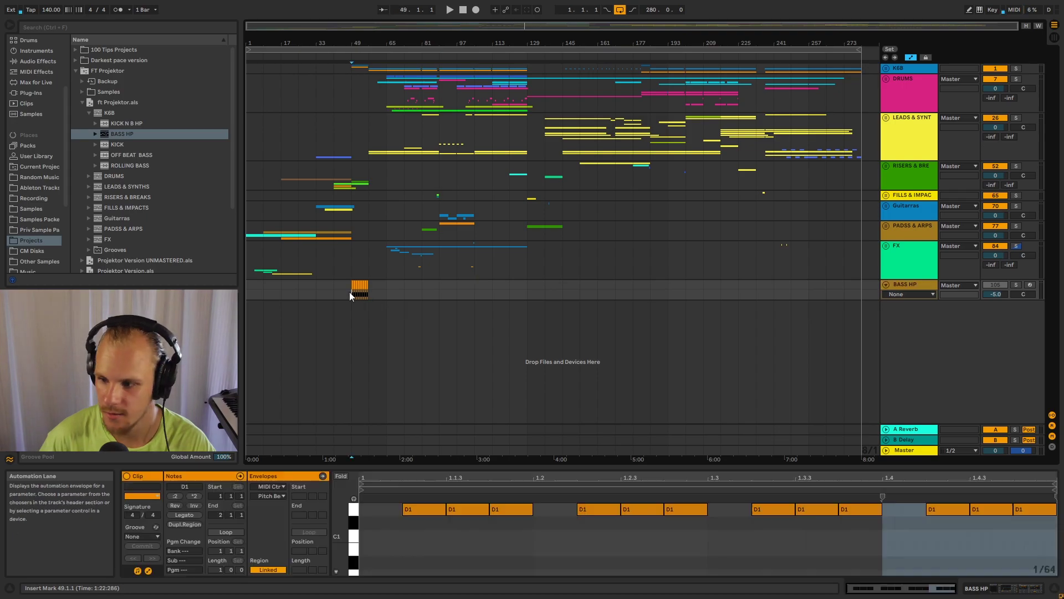
pyautogui.click(887, 70)
pyautogui.click(904, 108)
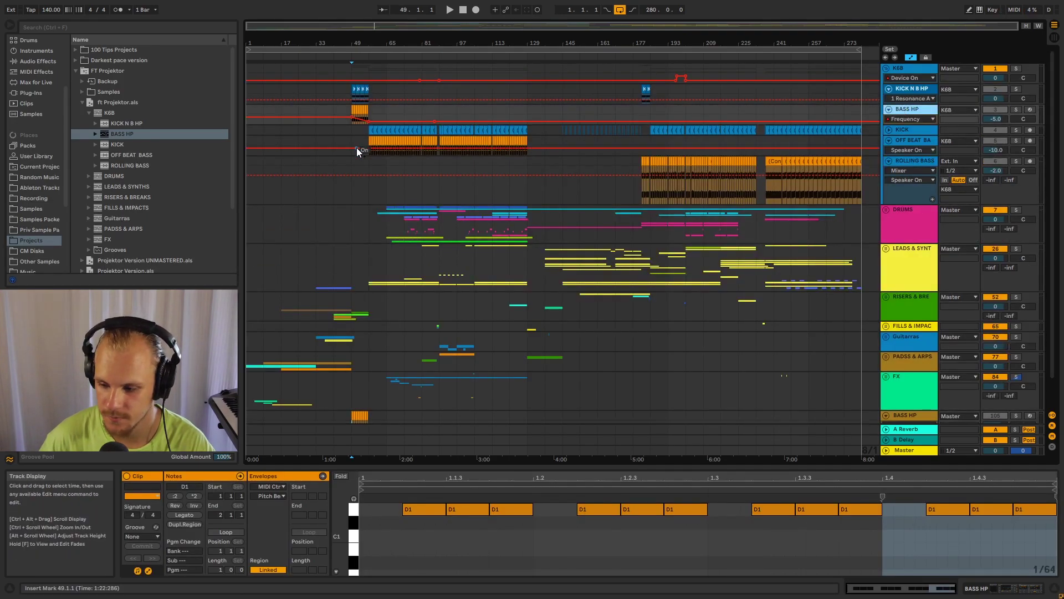
# Delete the imported BASS HP track below the FX group and fold the kick-and-bass group.
pyautogui.scroll(-1, 354, 137)
pyautogui.click(921, 384)
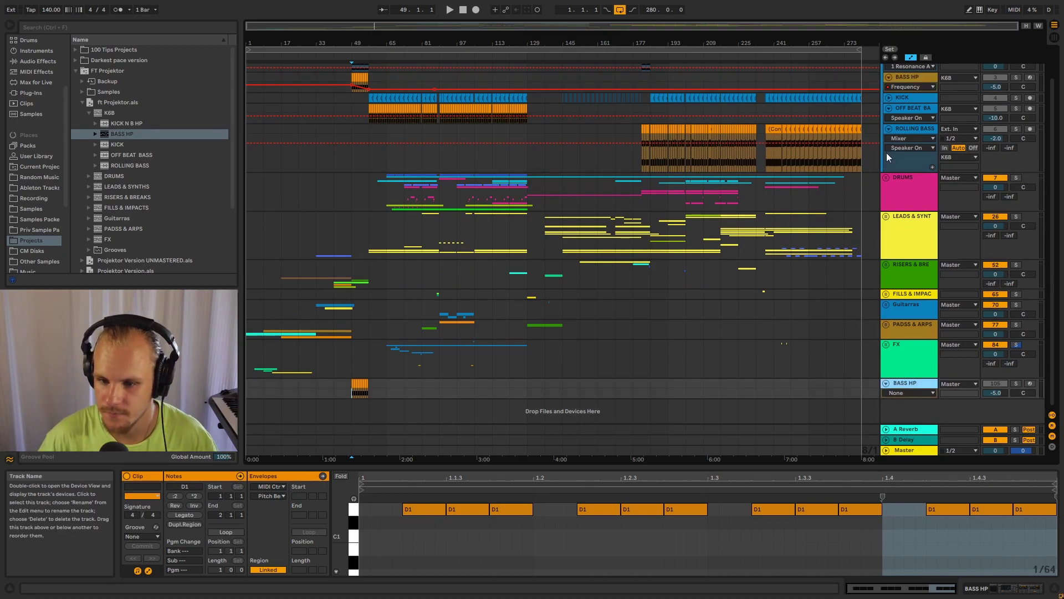
pyautogui.press('Delete')
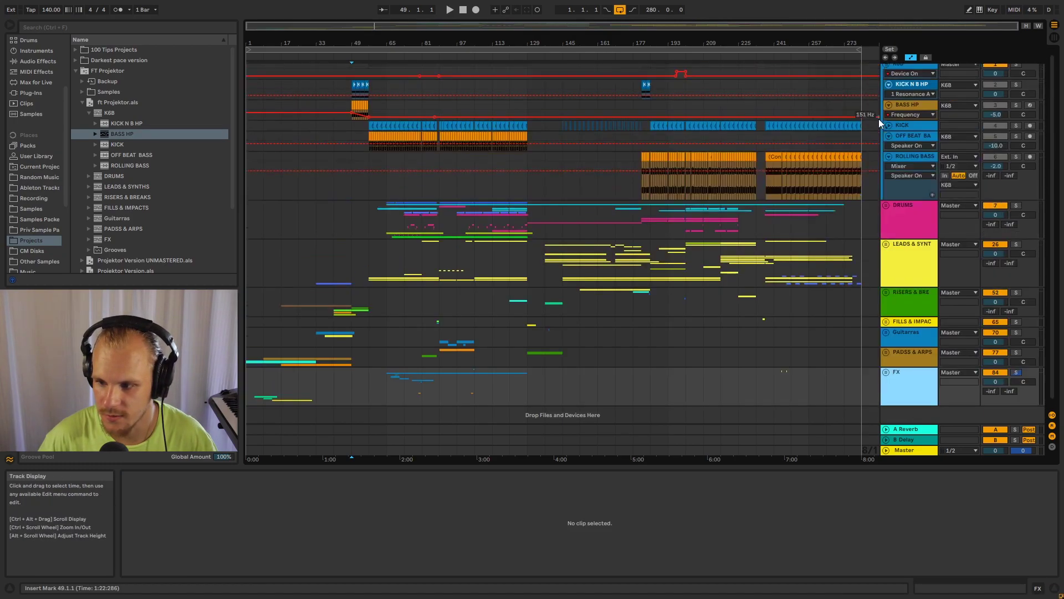
pyautogui.click(887, 75)
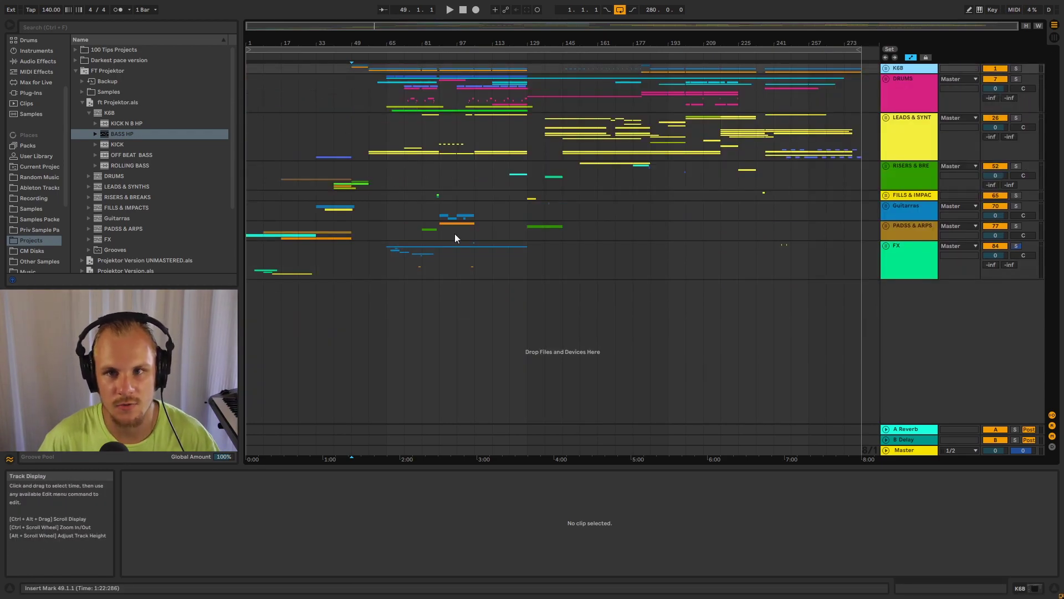
# Examine the coloured song sections on the Helpers group, selecting bars 1 to 41 first and ending with the insert marker at bar 185.
pyautogui.click(454, 261)
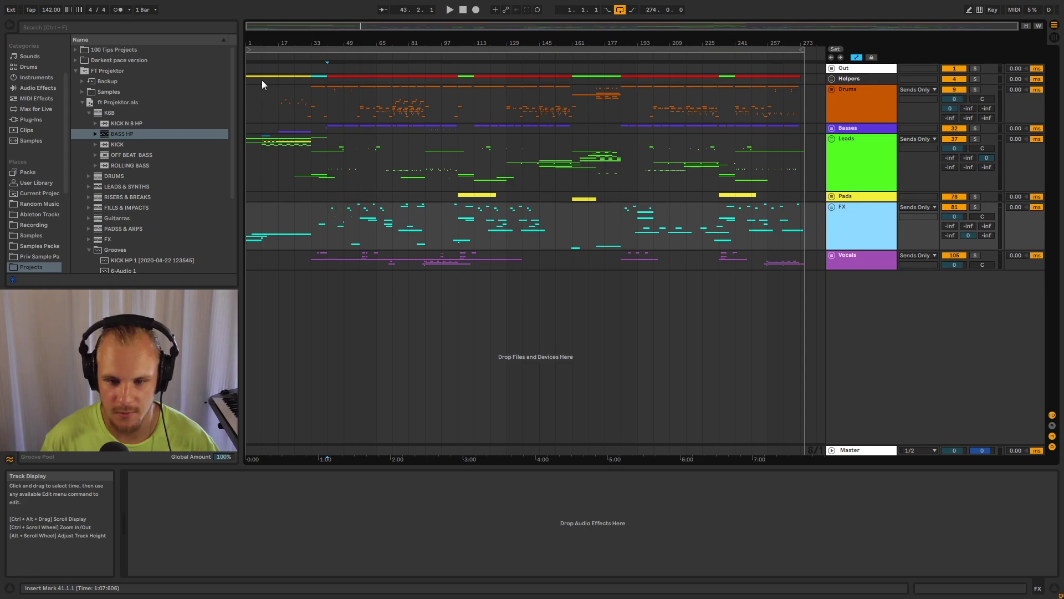
pyautogui.click(322, 80)
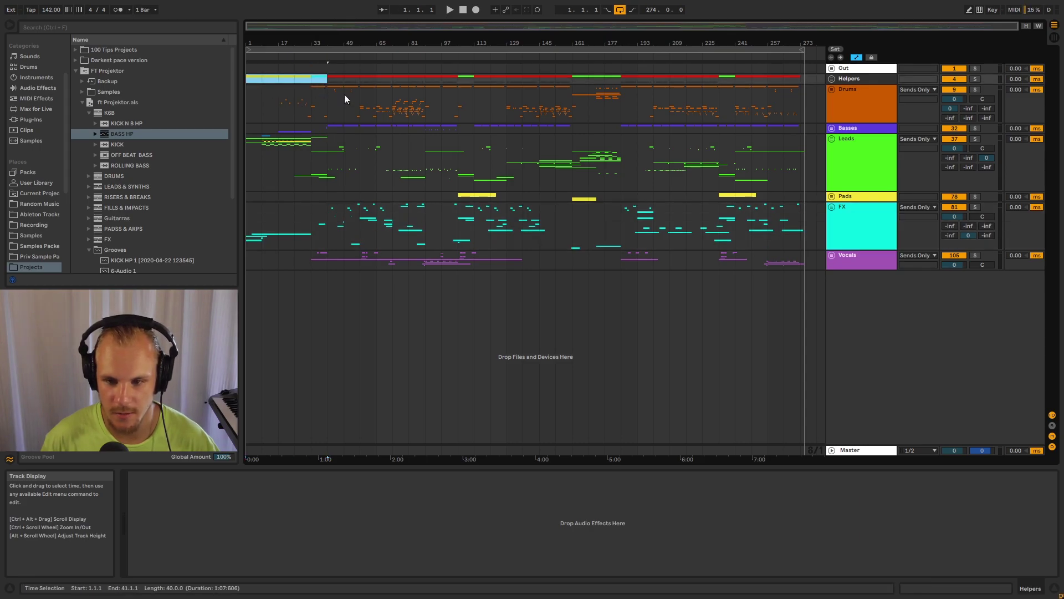
pyautogui.moveTo(333, 80); pyautogui.dragTo(625, 86)
pyautogui.click(466, 78)
pyautogui.click(731, 79)
pyautogui.click(619, 83)
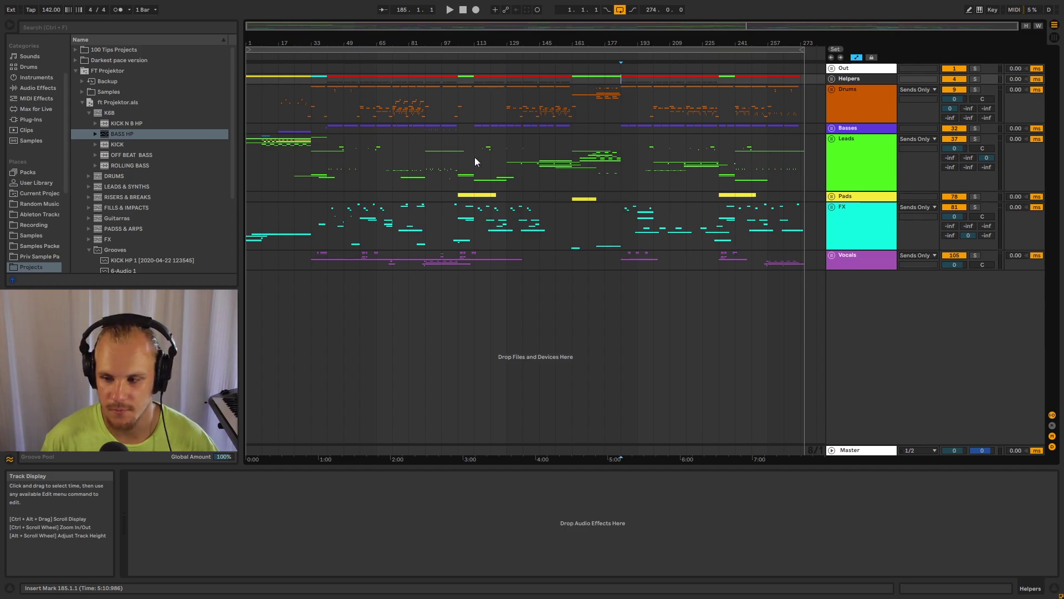
# Unfold the Leads group and inspect the tracks inside its Intro Stuff subgroup, folding the subgroup again.
pyautogui.click(838, 140)
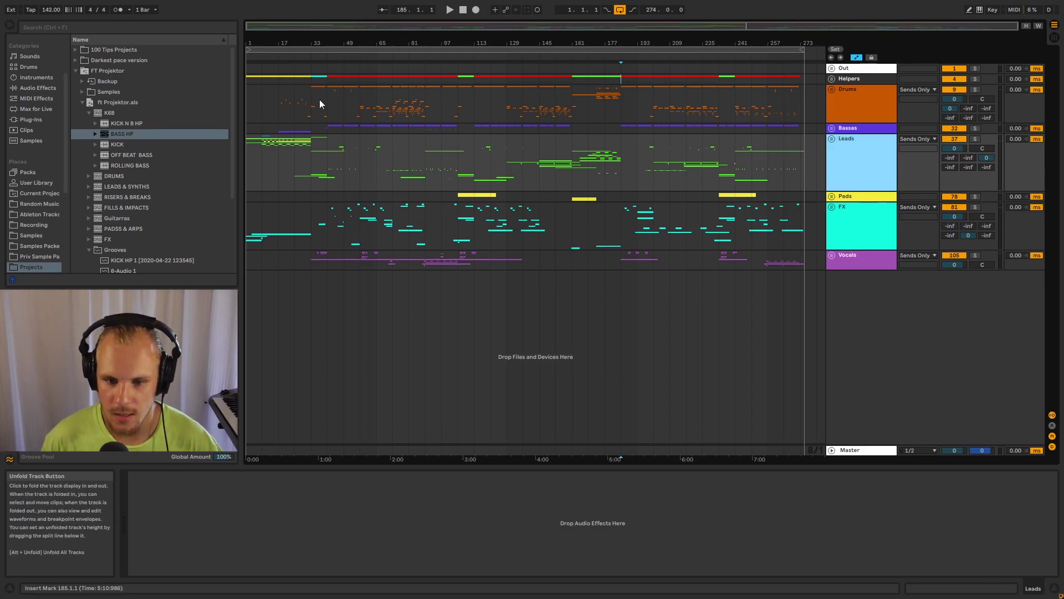
pyautogui.click(831, 139)
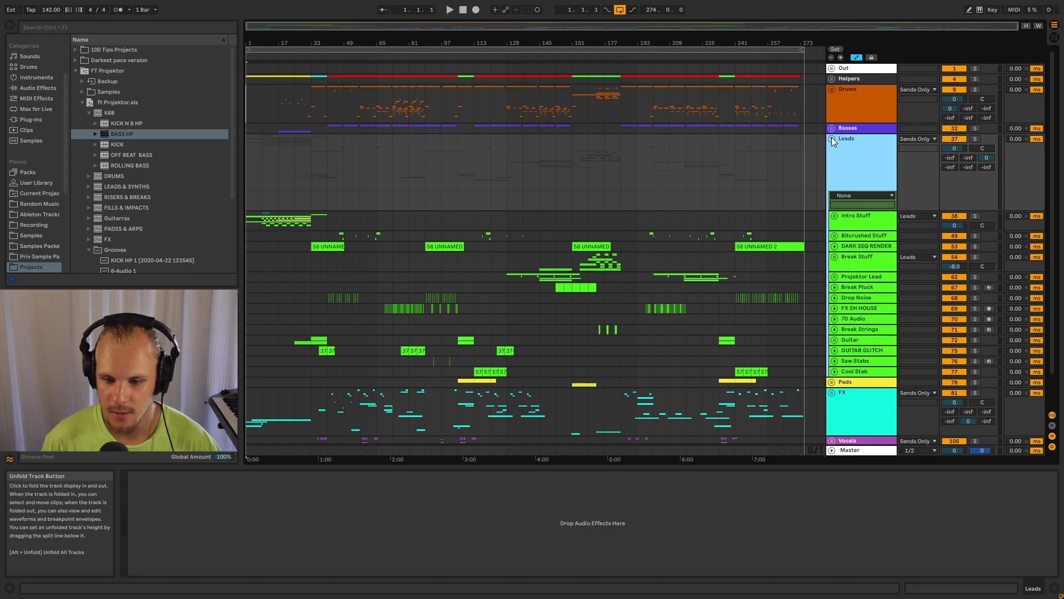
pyautogui.click(860, 218)
pyautogui.click(834, 215)
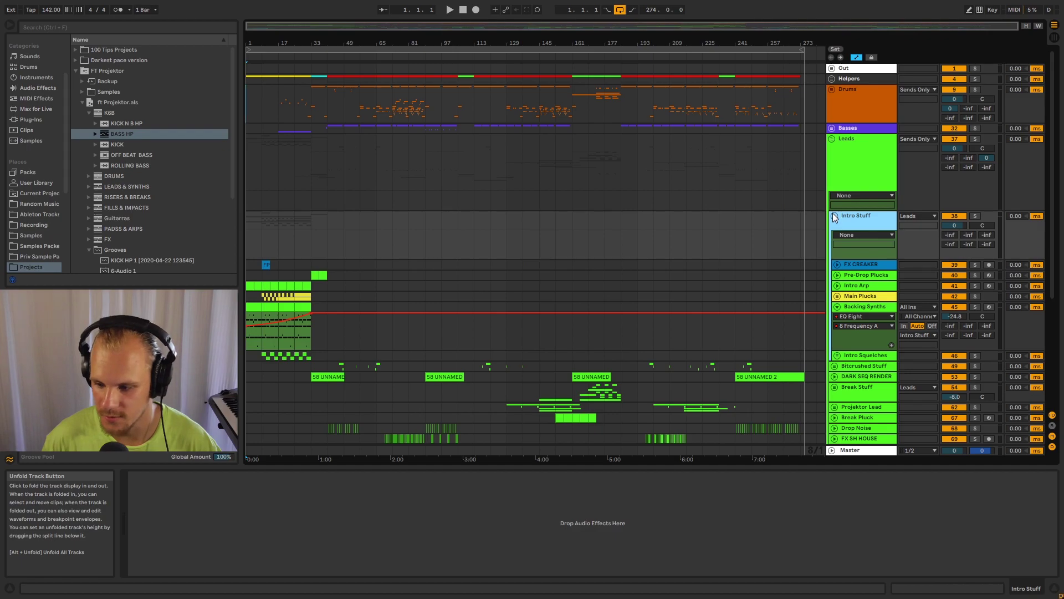
pyautogui.click(834, 215)
# Inspect the tracks inside the Break Stuff subgroup, fold it again, and place the insert marker at bar 161.
pyautogui.click(850, 256)
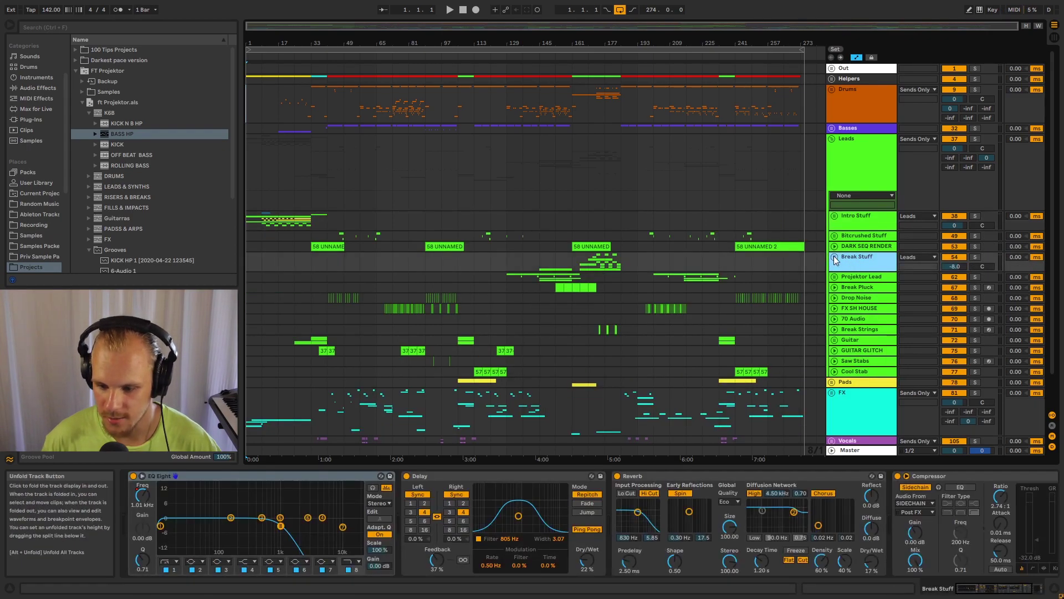
pyautogui.click(834, 256)
pyautogui.scroll(-4, 653, 308)
pyautogui.scroll(-2, 653, 308)
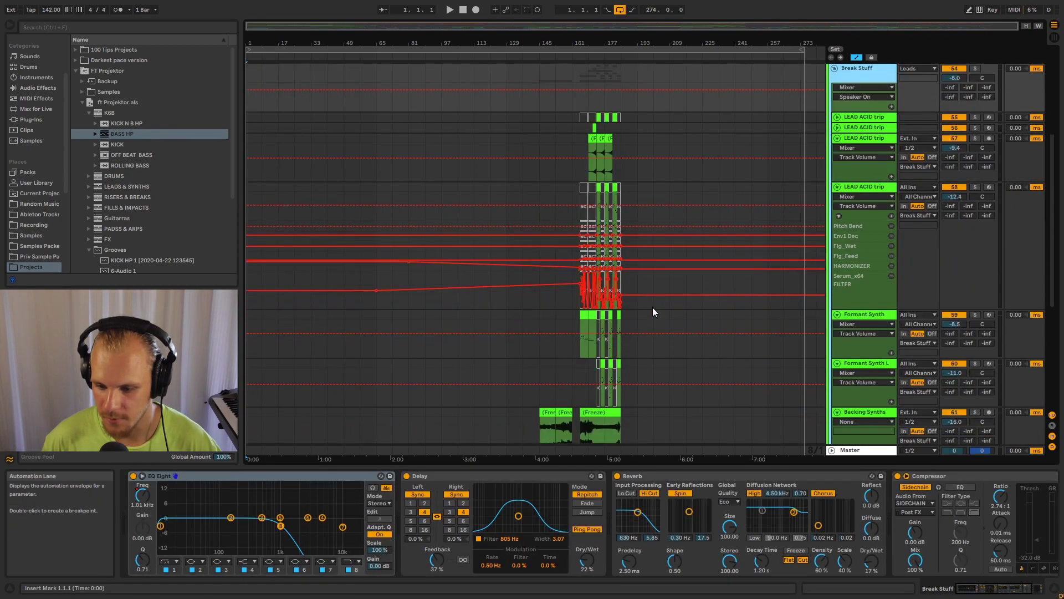
pyautogui.scroll(5, 654, 304)
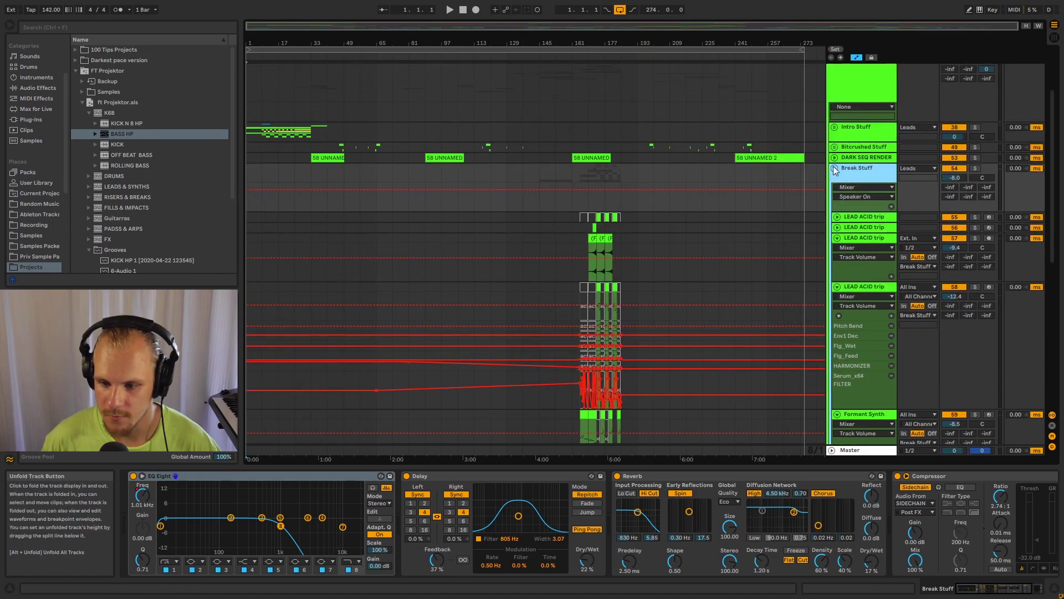
pyautogui.click(834, 167)
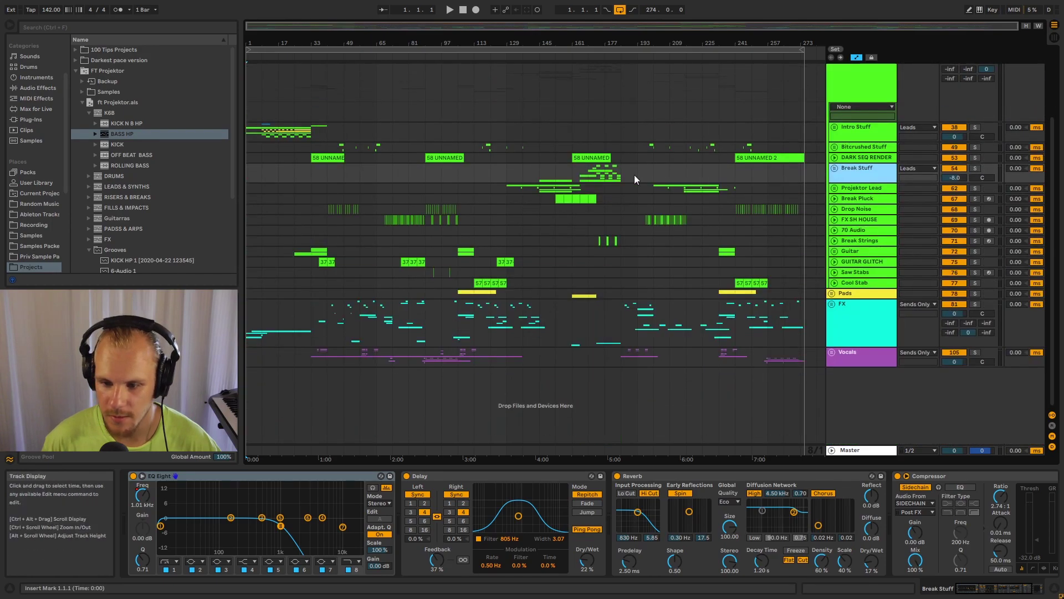
pyautogui.click(567, 169)
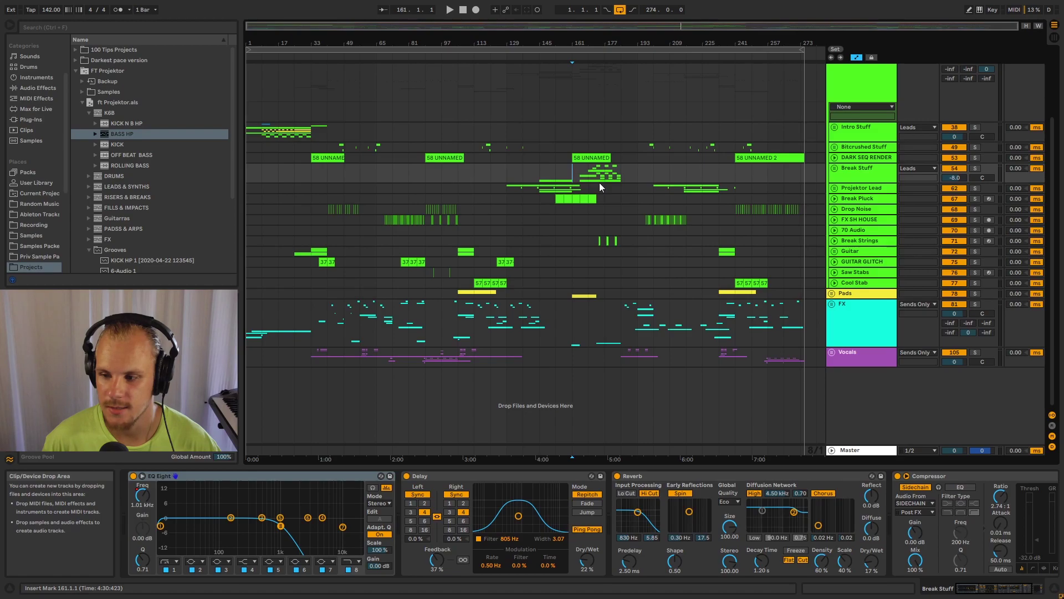
pyautogui.click(587, 134)
# Highlight bars 41 to 105 on the Drums group, then place the insert marker at bar 105.
pyautogui.scroll(3, 443, 205)
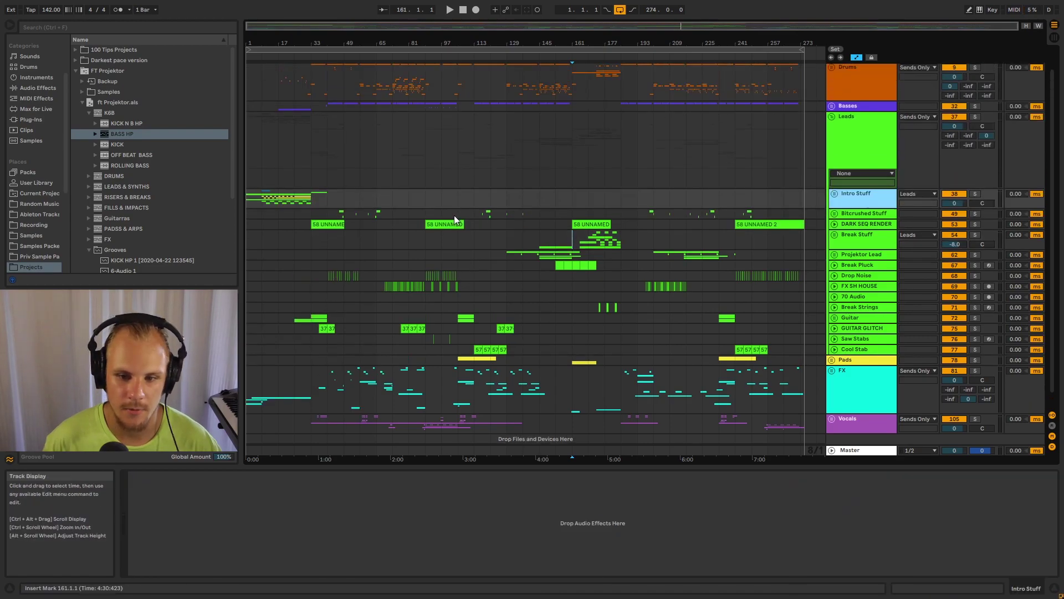
pyautogui.moveTo(331, 98); pyautogui.dragTo(451, 117)
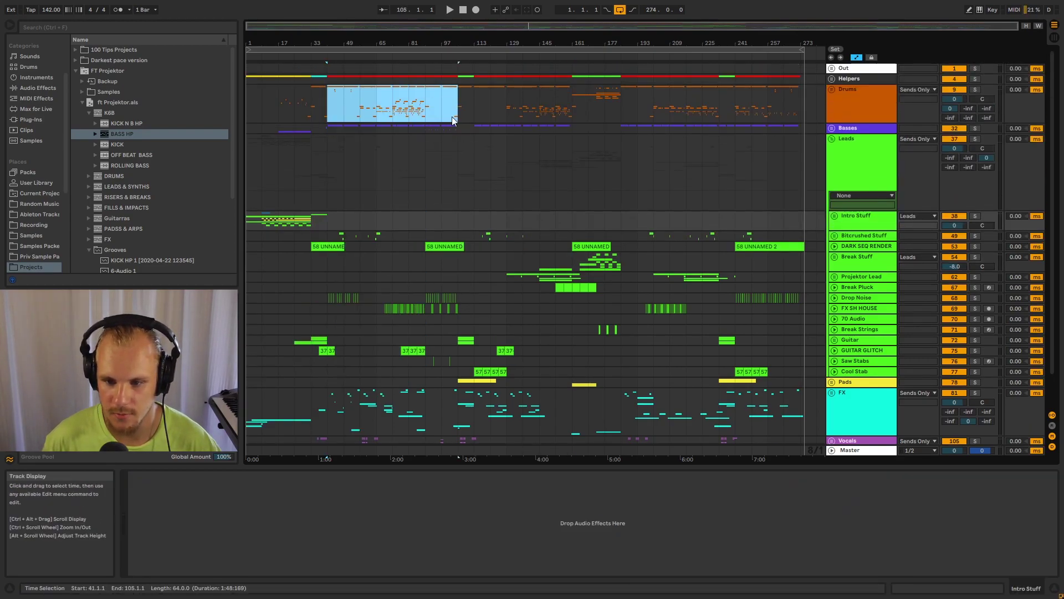
pyautogui.click(452, 116)
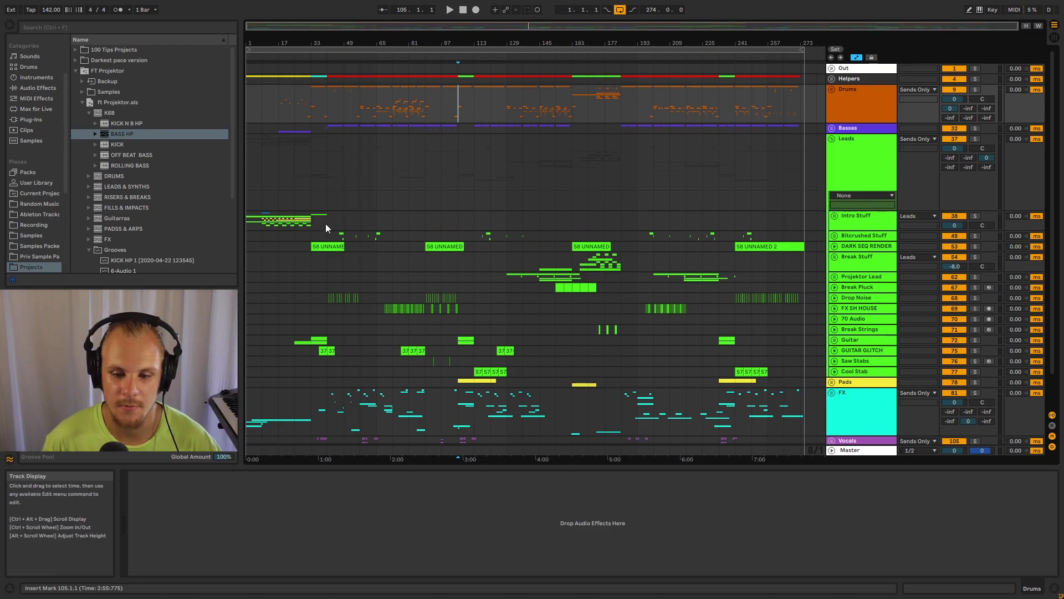
# Examine the intro clips on the Intro Stuff subgroup, highlighting bars 1 to 33 and then bars 1 to 41.
pyautogui.click(588, 222)
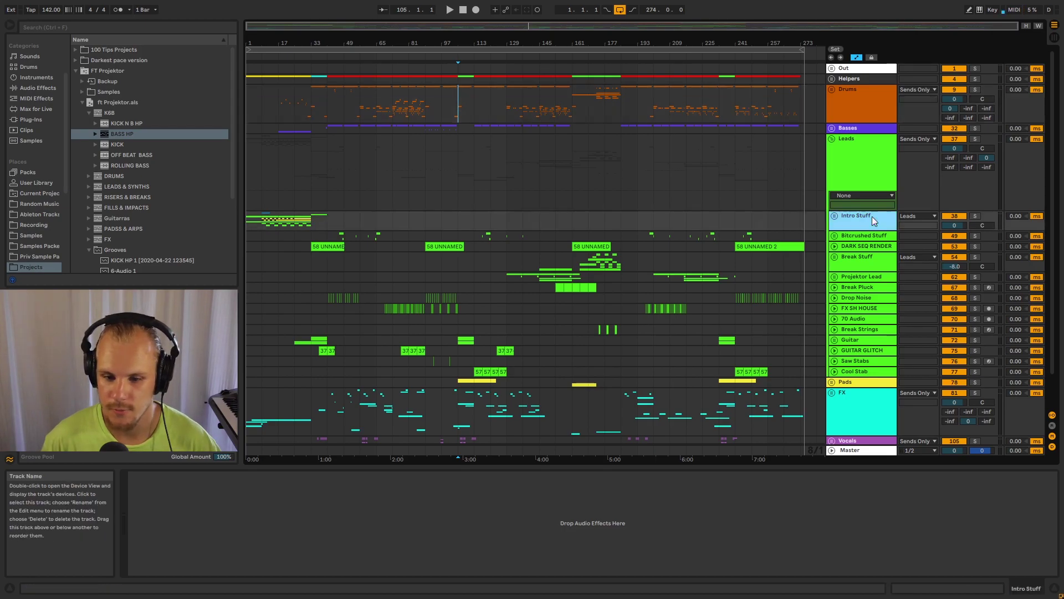
pyautogui.click(299, 223)
pyautogui.click(262, 221)
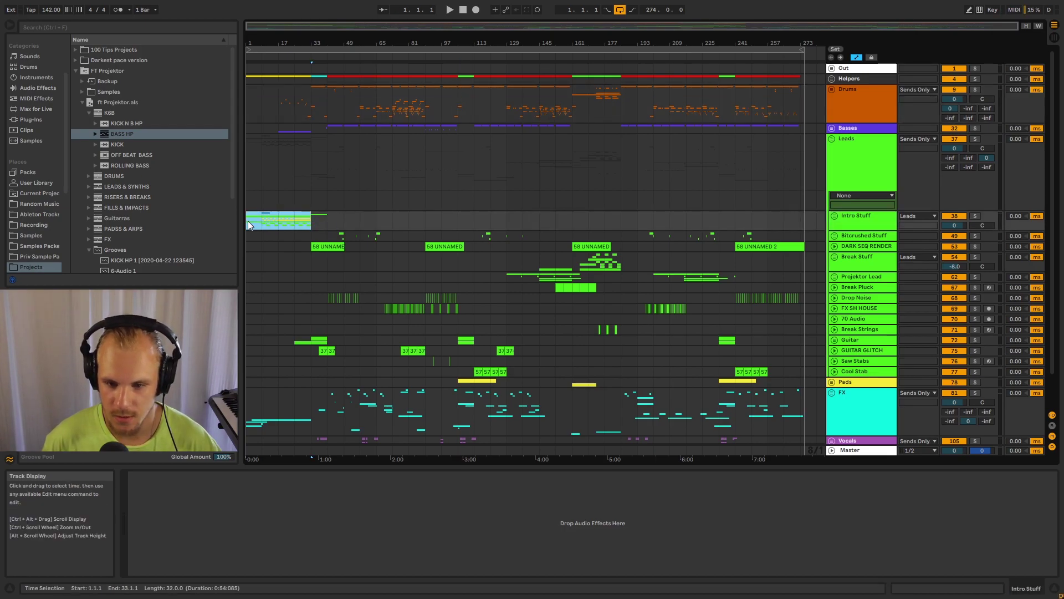
pyautogui.click(862, 222)
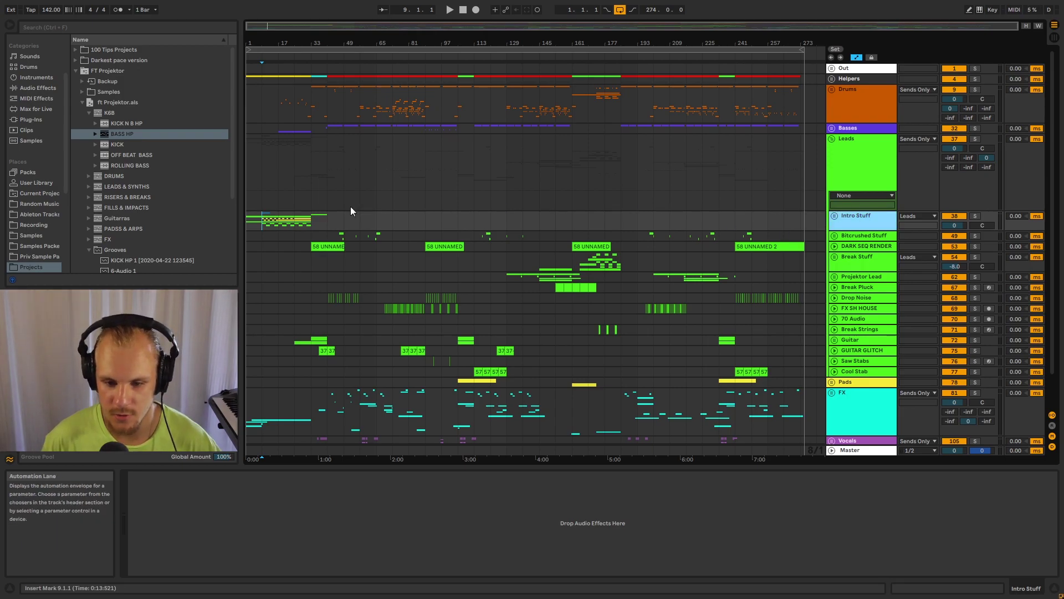
pyautogui.moveTo(330, 224); pyautogui.dragTo(241, 221)
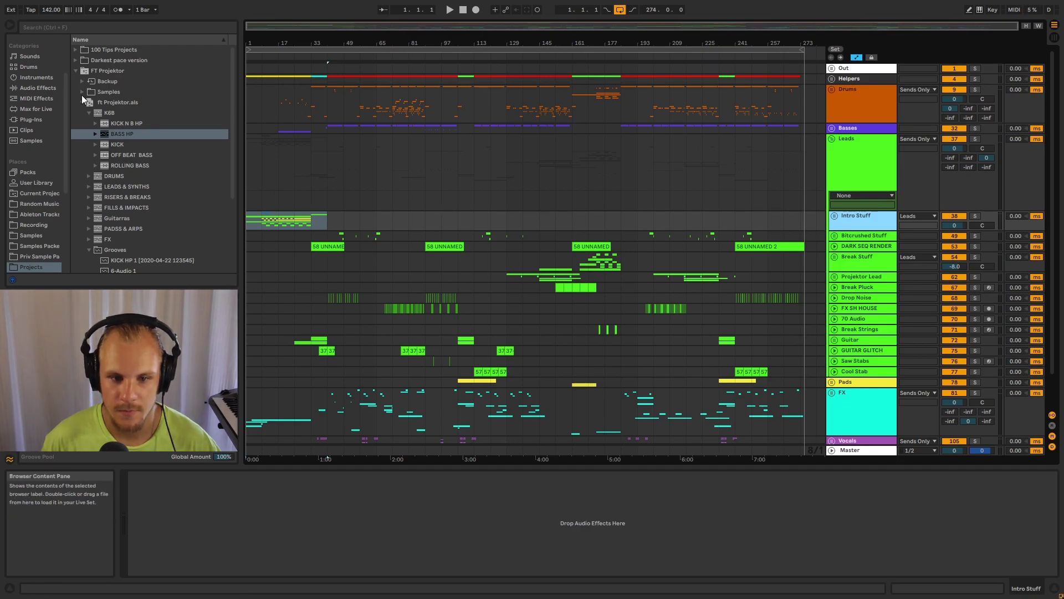
# Collapse the FT Projektor folder in the browser and highlight bars 161 to 185 on the Break Stuff subgroup.
pyautogui.click(77, 73)
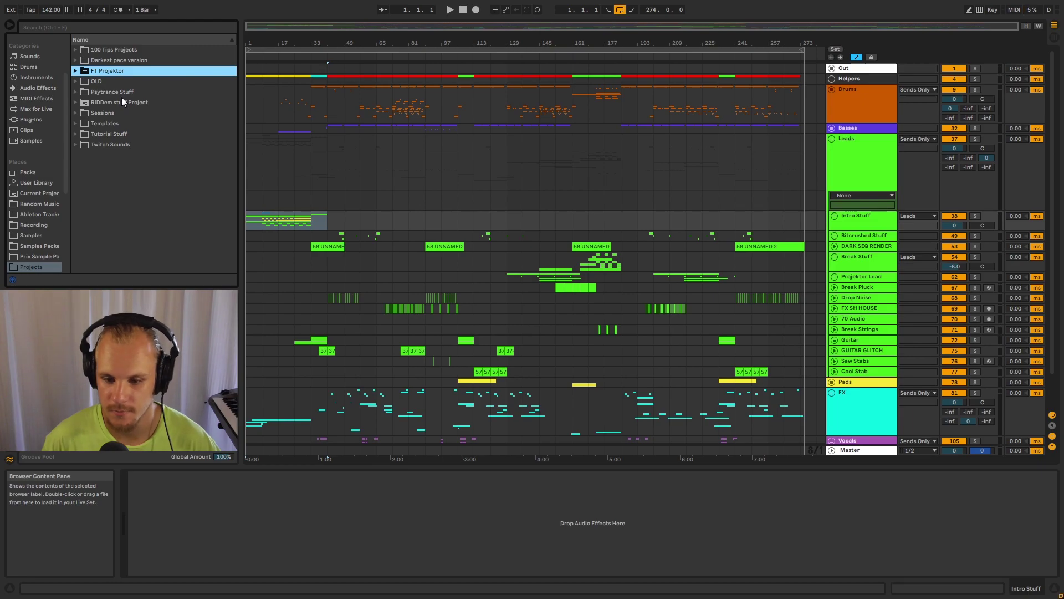
pyautogui.moveTo(572, 261); pyautogui.dragTo(626, 264)
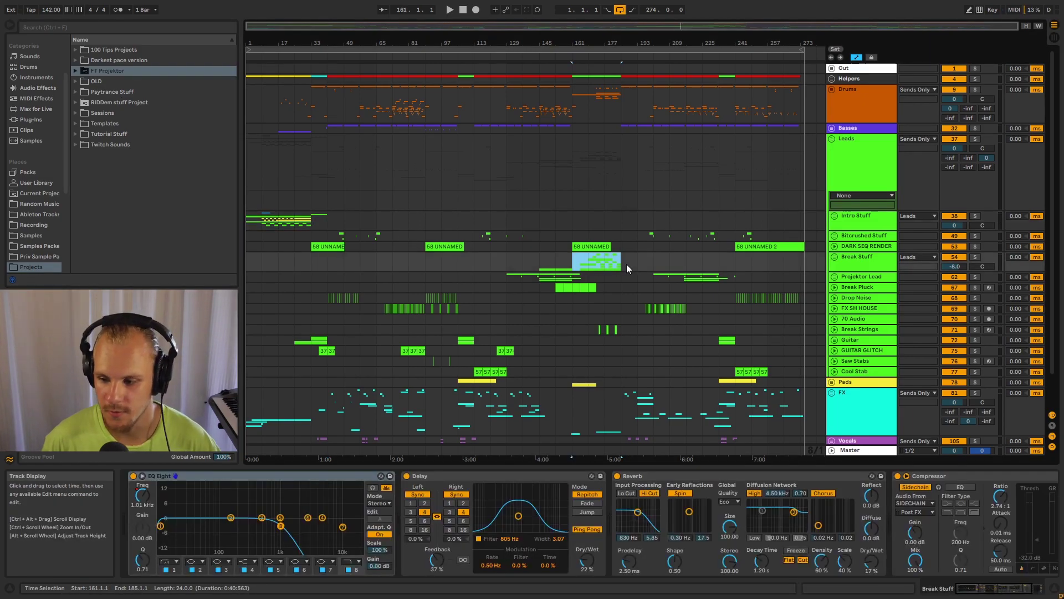
pyautogui.click(843, 262)
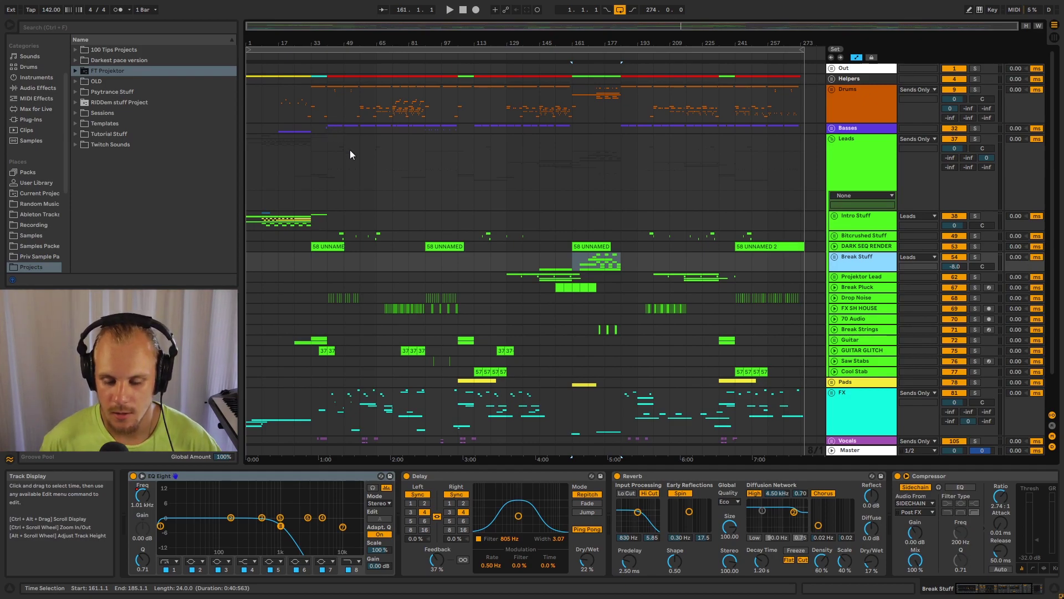
# Take a closer look at the section around bar 185 and place the insert marker at bar 181 on the Drums group.
pyautogui.scroll(-1, 371, 178)
pyautogui.scroll(1, 388, 180)
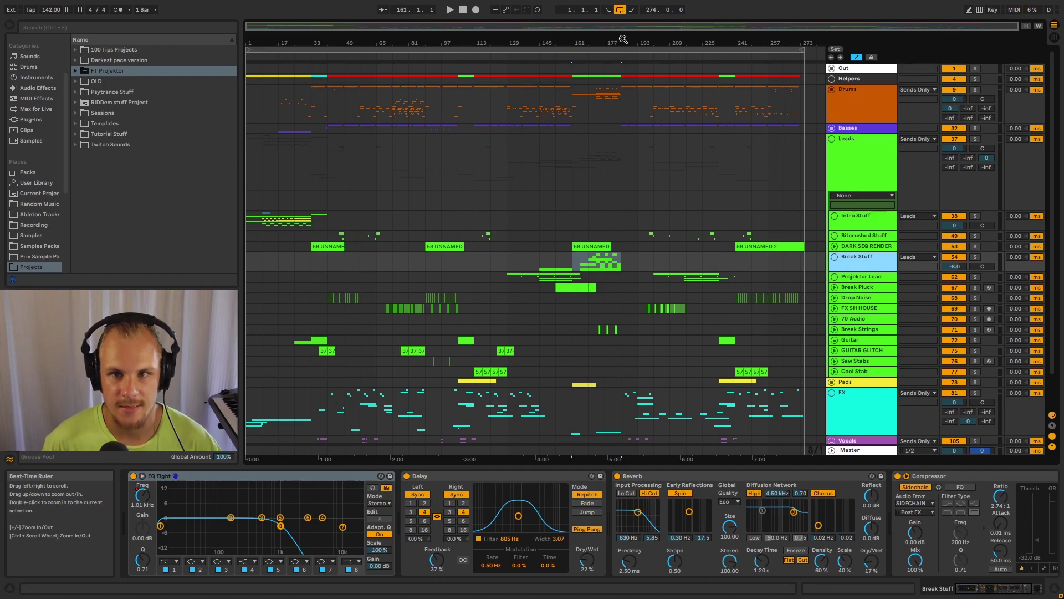
pyautogui.scroll(2, 624, 39)
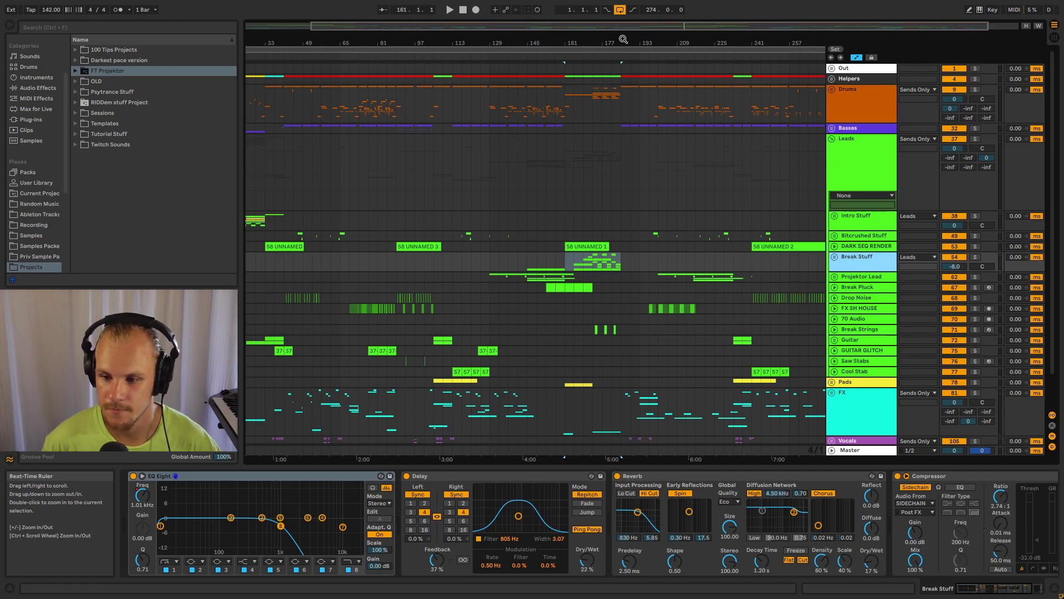
pyautogui.moveTo(623, 38); pyautogui.dragTo(620, 67)
pyautogui.click(606, 94)
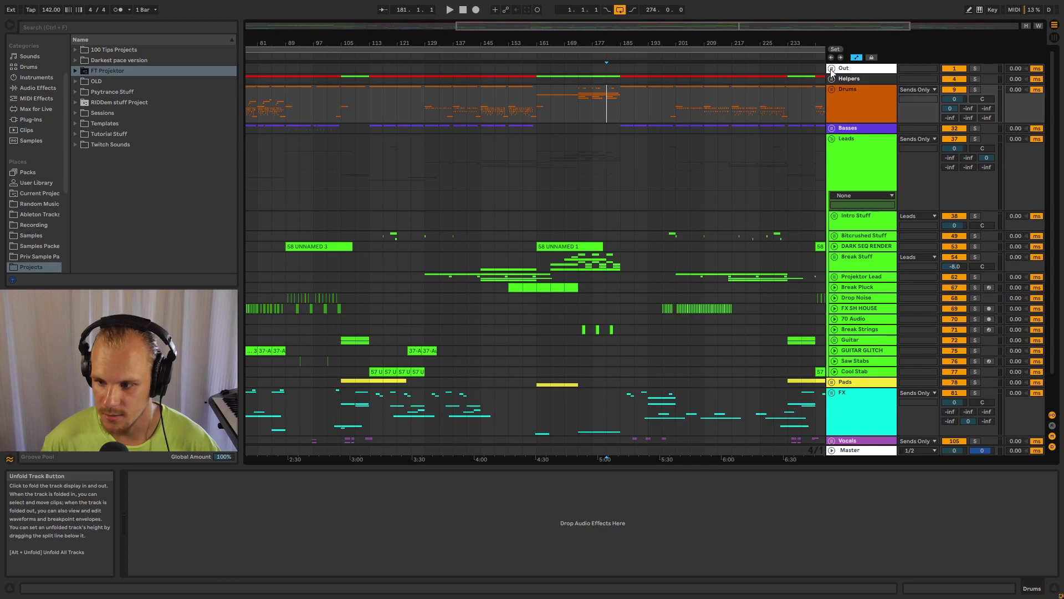
# Expand the Out group and examine the MAGC Gain Out automation on the Master Out track across the whole arrangement.
pyautogui.click(831, 68)
pyautogui.click(856, 118)
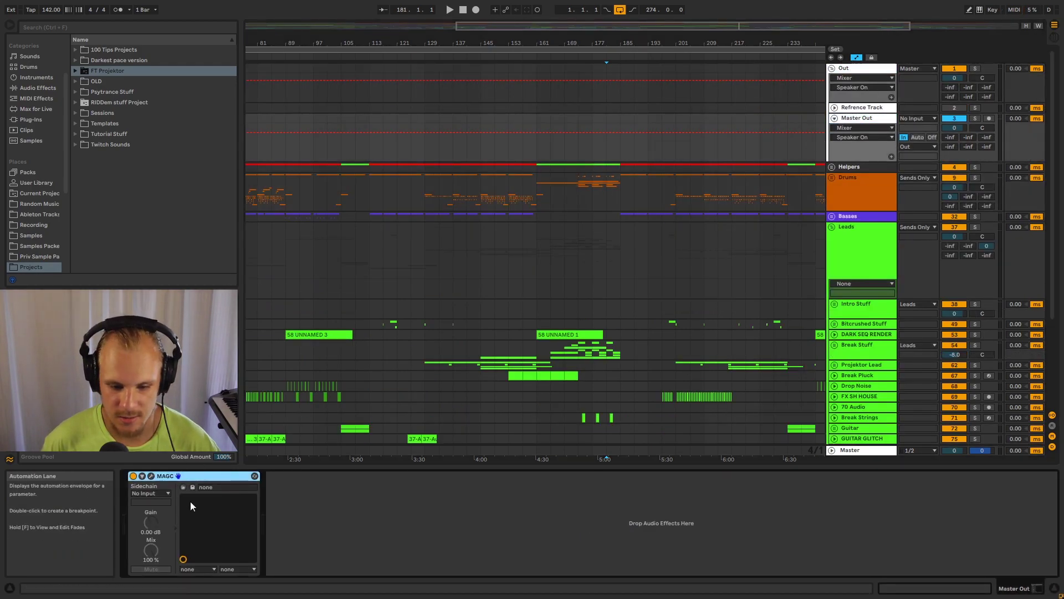
pyautogui.click(854, 128)
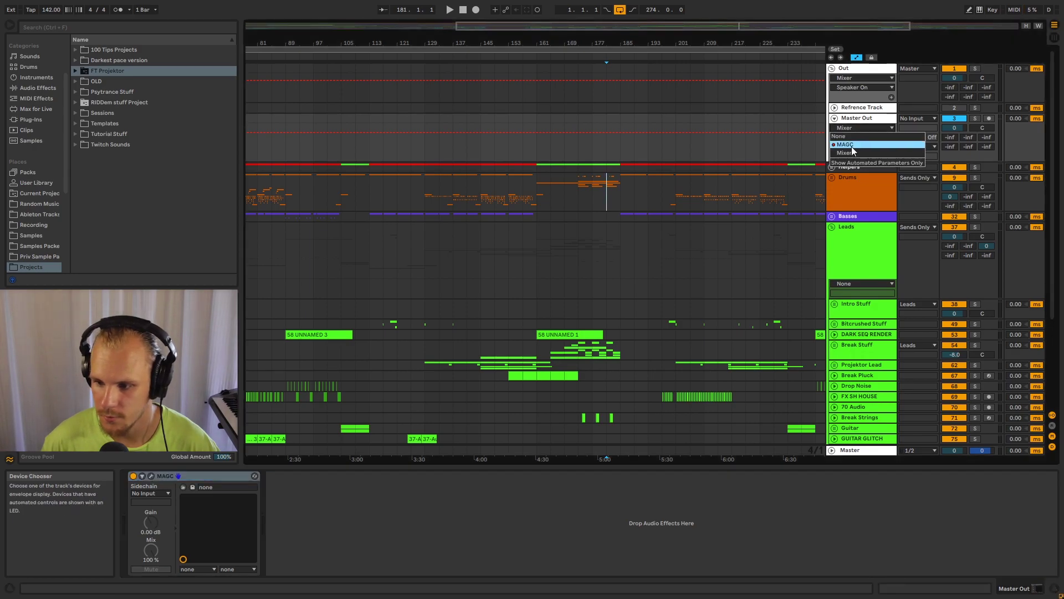
pyautogui.click(848, 145)
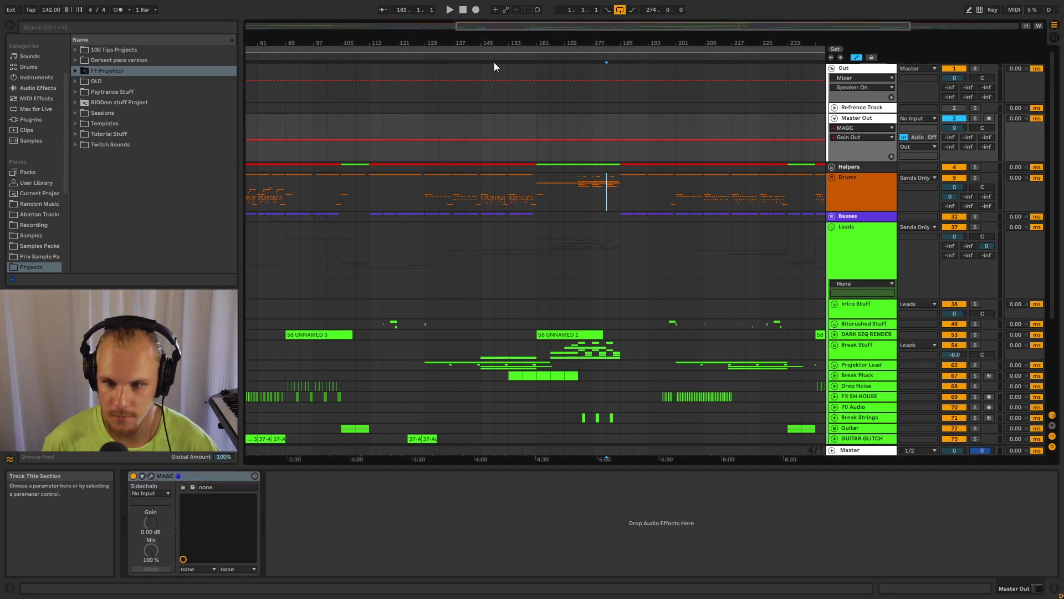
pyautogui.doubleClick(506, 26)
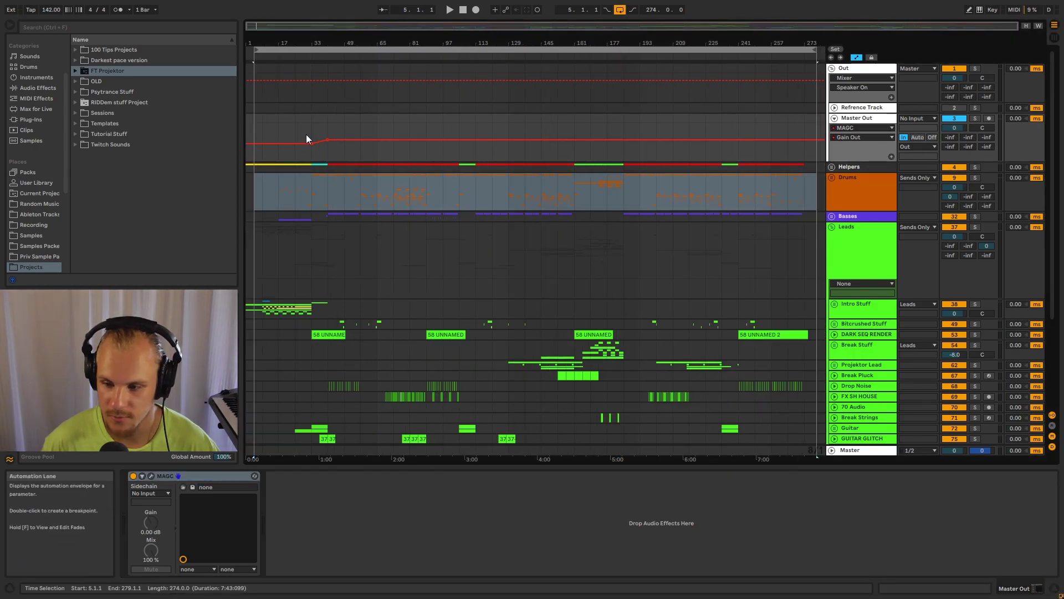
pyautogui.moveTo(600, 43); pyautogui.dragTo(599, 109)
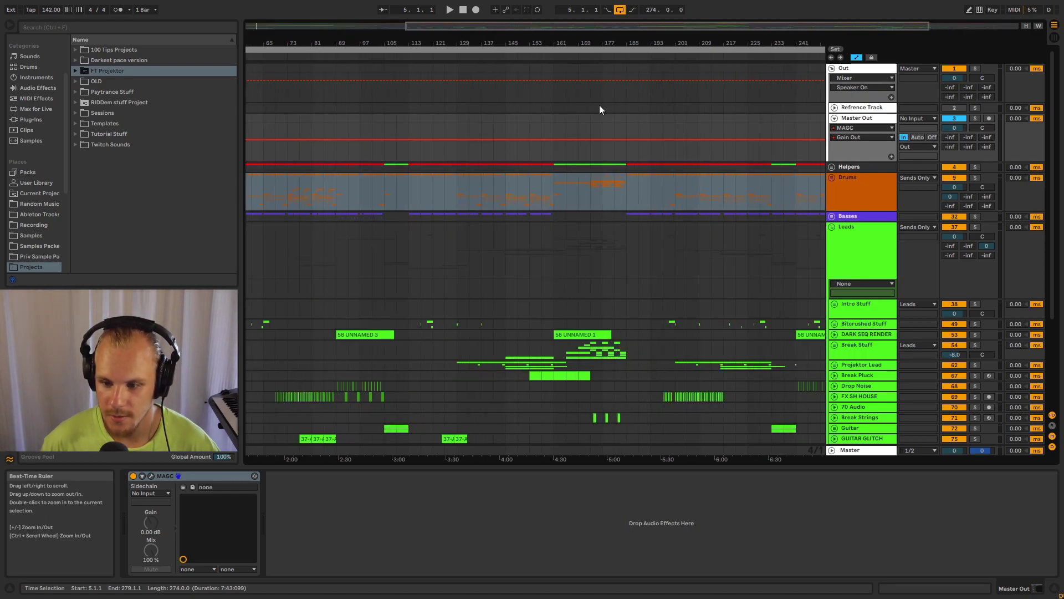
# Place the insert marker at bar 177, fold the Master Out track and collapse the Out group.
pyautogui.click(603, 153)
pyautogui.click(834, 118)
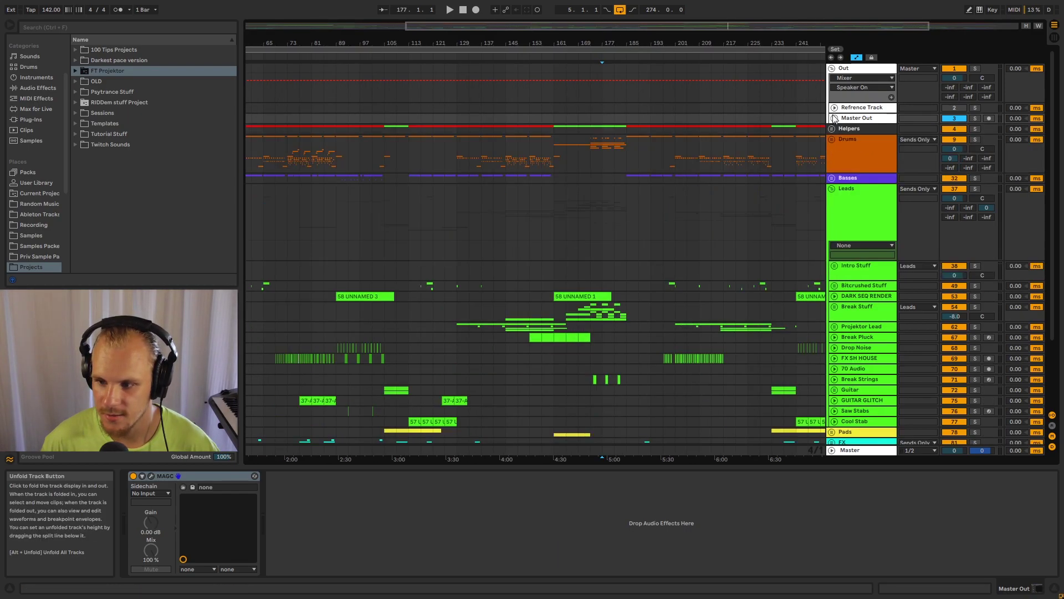
pyautogui.click(832, 68)
# Highlight bars 173 to 185 on the Drums group, then place the insert marker at bar 173.
pyautogui.moveTo(640, 63); pyautogui.dragTo(593, 57)
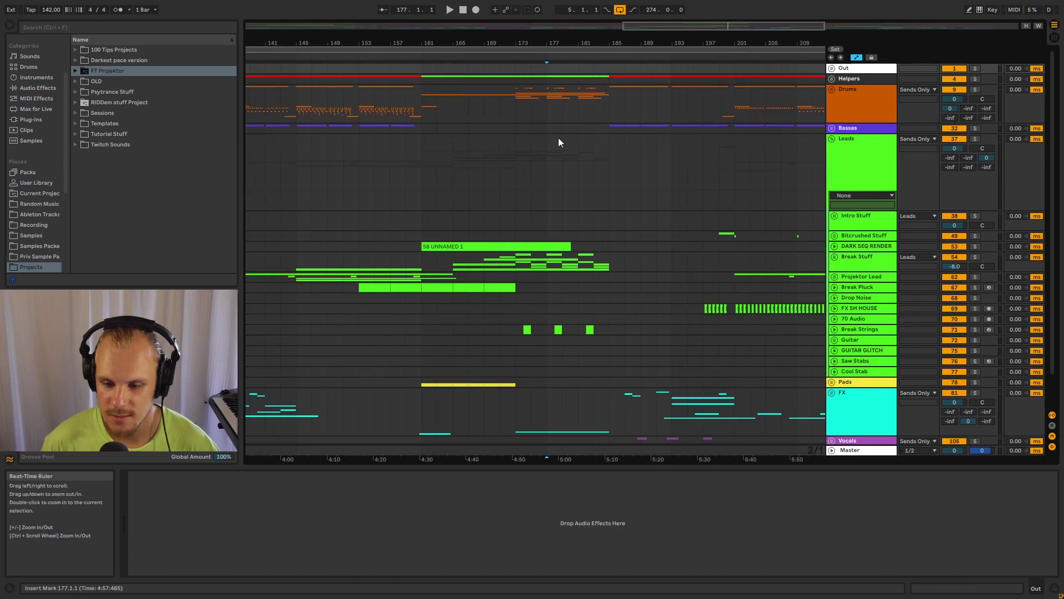
pyautogui.click(516, 219)
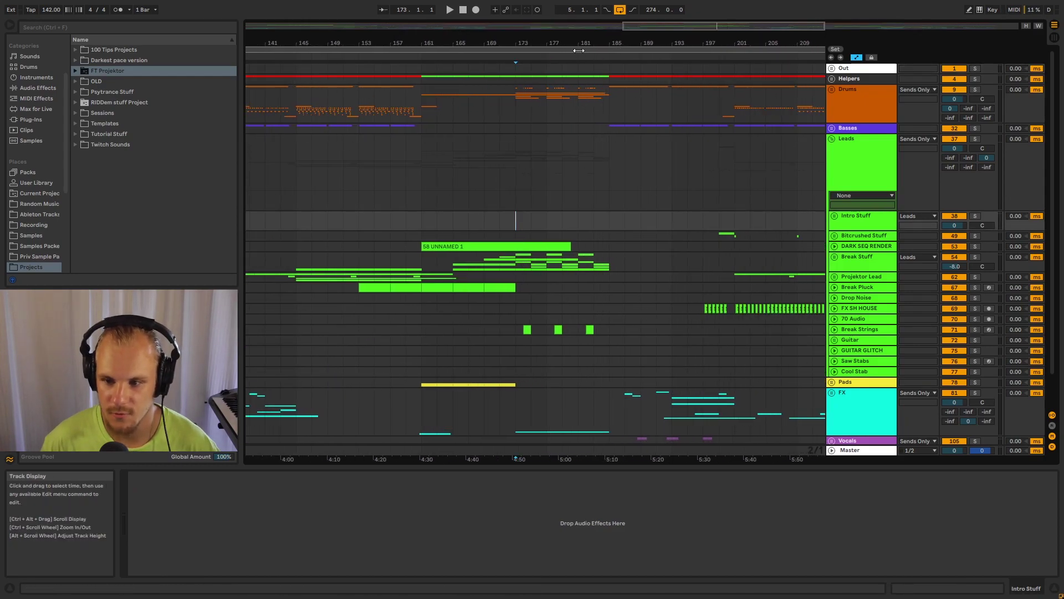
pyautogui.moveTo(579, 50); pyautogui.dragTo(488, 51)
pyautogui.moveTo(430, 115)
pyautogui.mouseDown()
pyautogui.moveTo(554, 110)
pyautogui.moveTo(521, 109)
pyautogui.mouseUp()
pyautogui.click(421, 116)
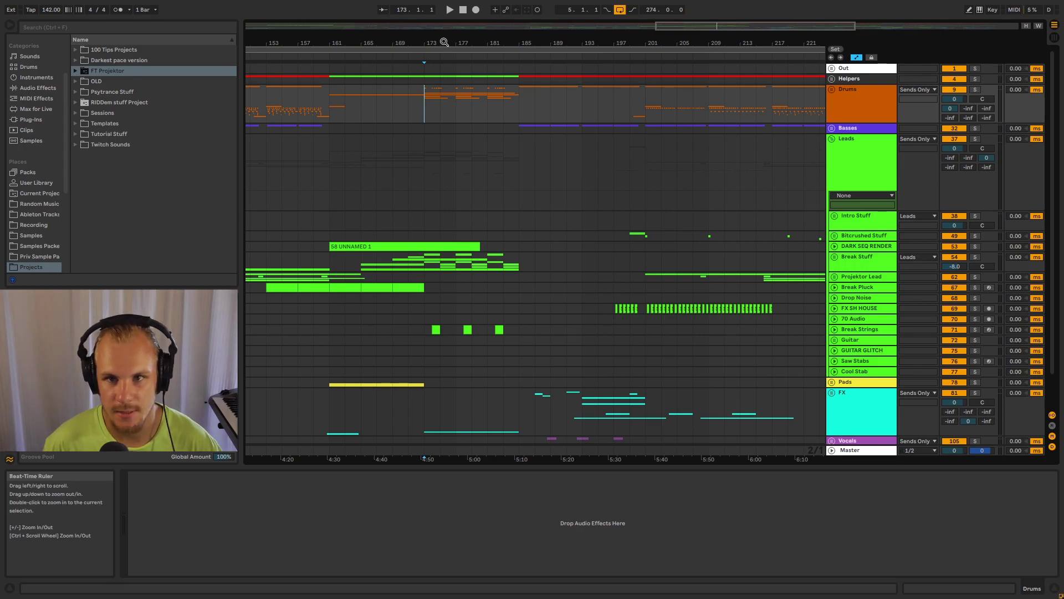
# Move the arrangement loop back so it starts at bar 1.
pyautogui.press('-')
pyautogui.press('-')
pyautogui.press('-')
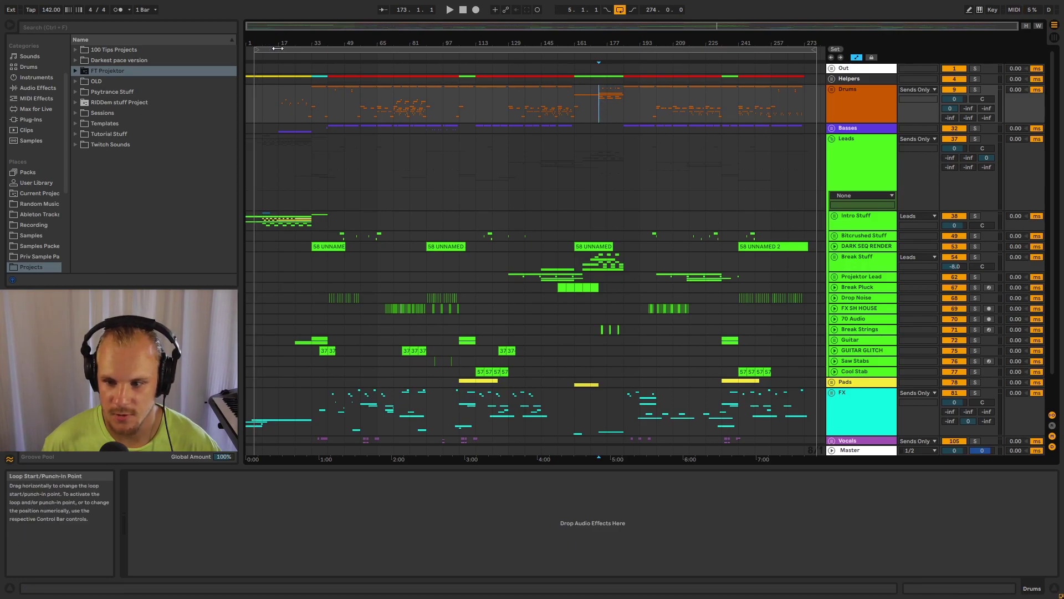
pyautogui.moveTo(682, 53); pyautogui.dragTo(673, 53)
# Place the insert marker at bar 177 on the Drums group and play the break into the drop at bar 185.
pyautogui.press('+')
pyautogui.press('+')
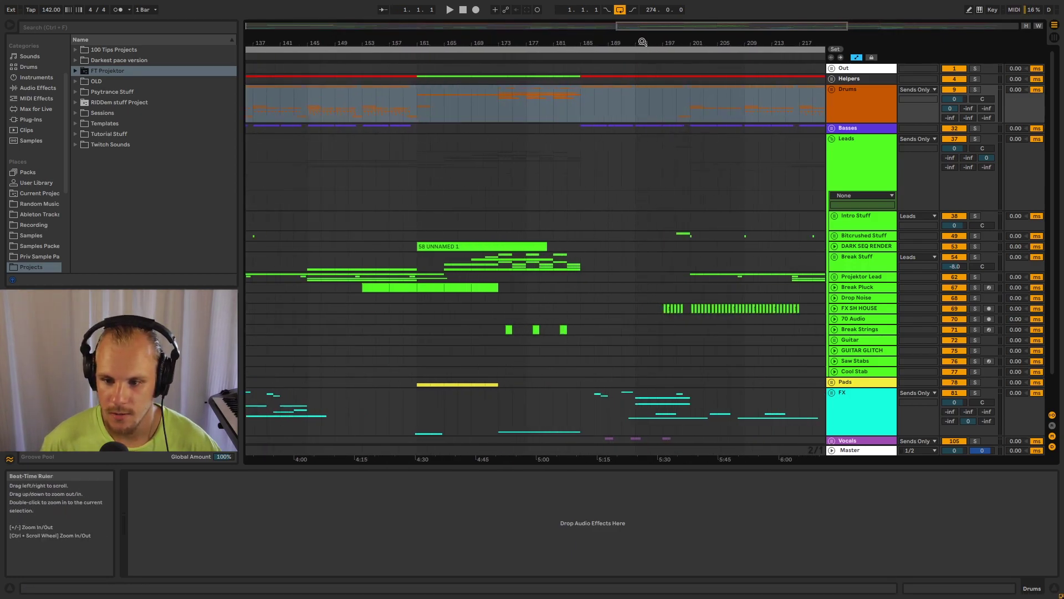
pyautogui.click(521, 109)
pyautogui.moveTo(563, 41); pyautogui.dragTo(563, 72)
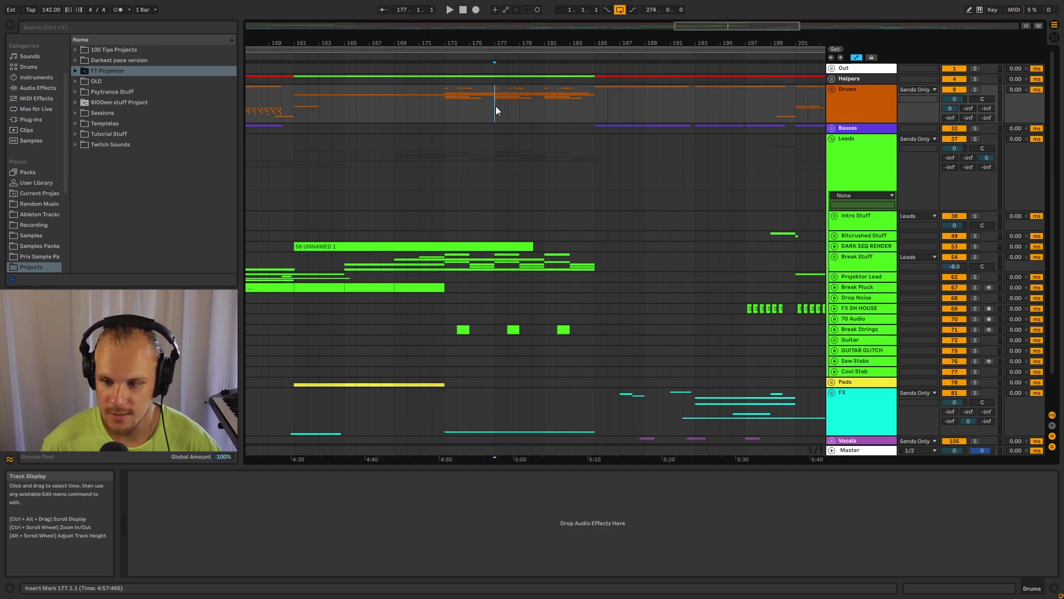
pyautogui.moveTo(578, 44); pyautogui.dragTo(578, 67)
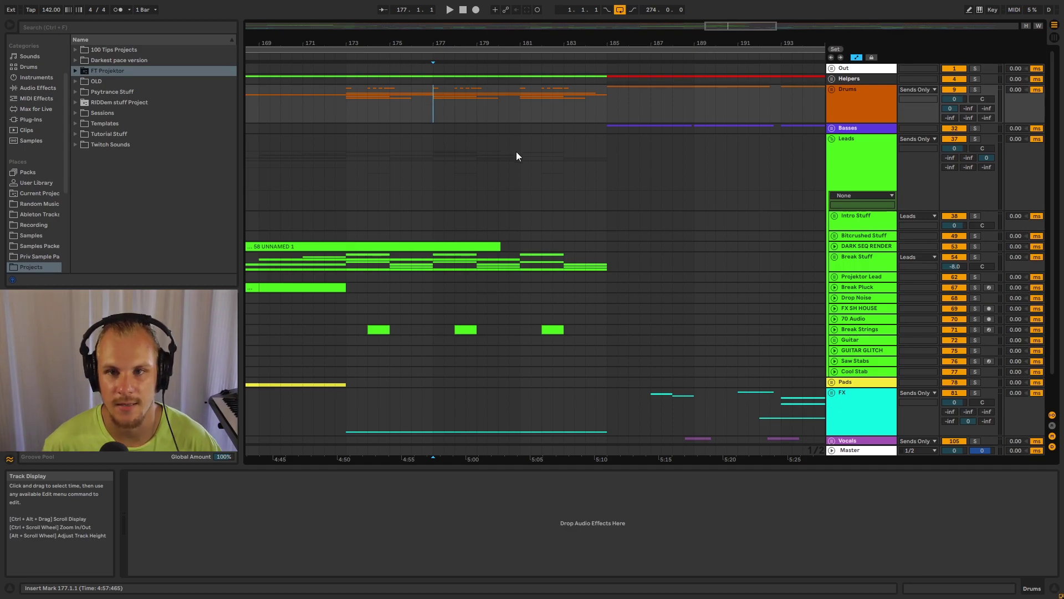
pyautogui.press('space')
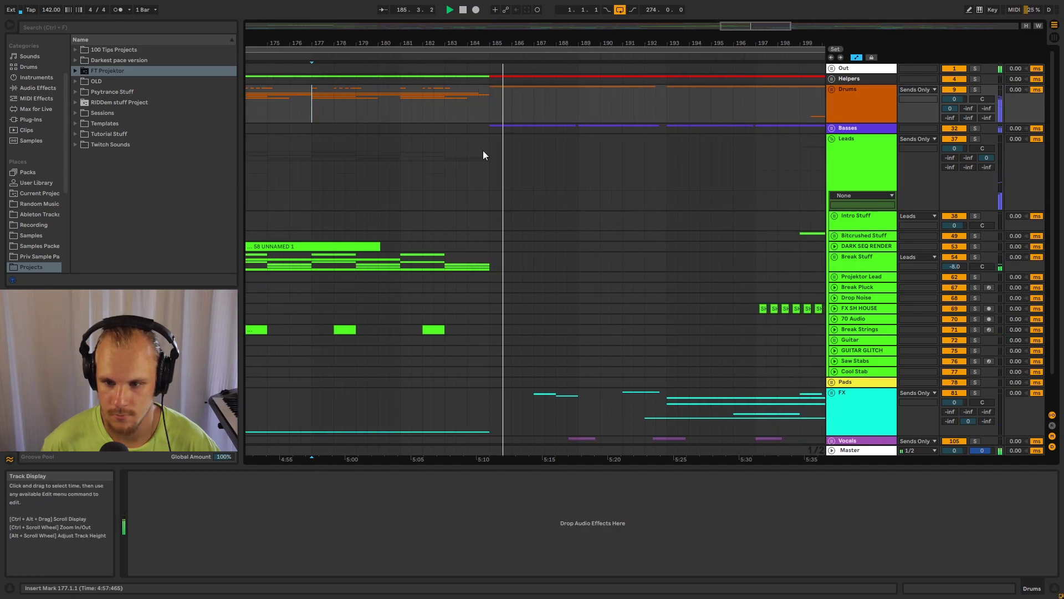
pyautogui.moveTo(761, 45); pyautogui.dragTo(760, 34)
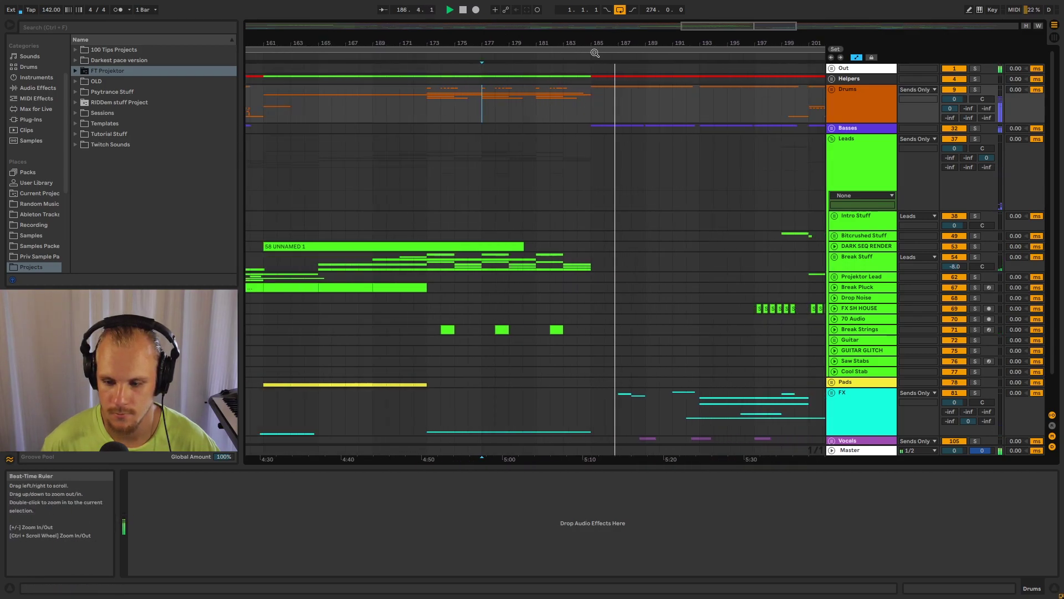
pyautogui.scroll(-2, 563, 138)
pyautogui.scroll(2, 563, 137)
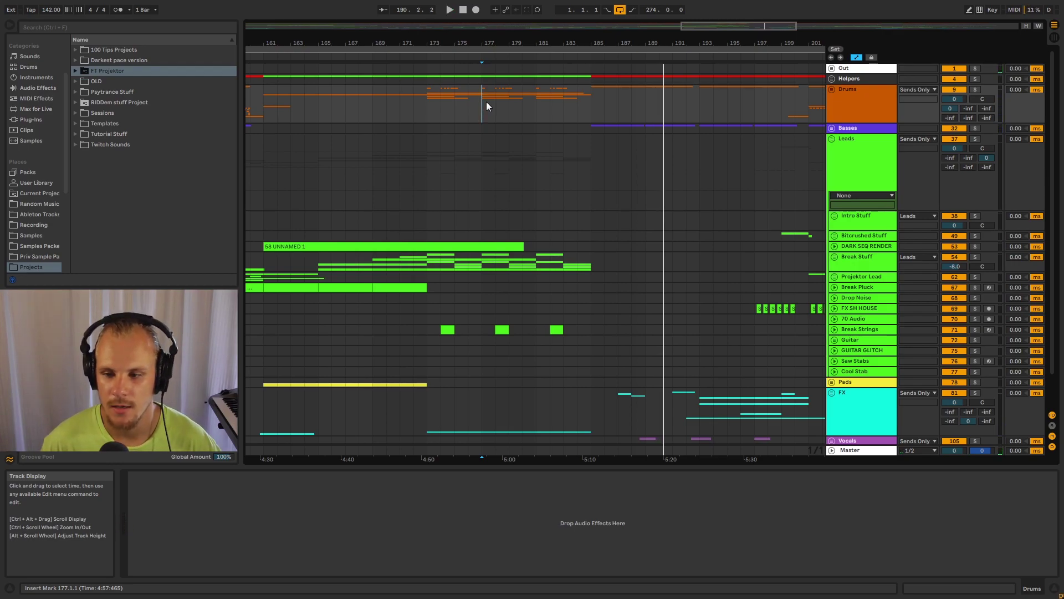
# Highlight the end of the break on the Drums group, then place the insert marker at bar 185.
pyautogui.moveTo(618, 43); pyautogui.dragTo(581, 31)
pyautogui.moveTo(485, 87); pyautogui.dragTo(566, 103)
pyautogui.click(566, 103)
pyautogui.moveTo(525, 43); pyautogui.dragTo(566, 34)
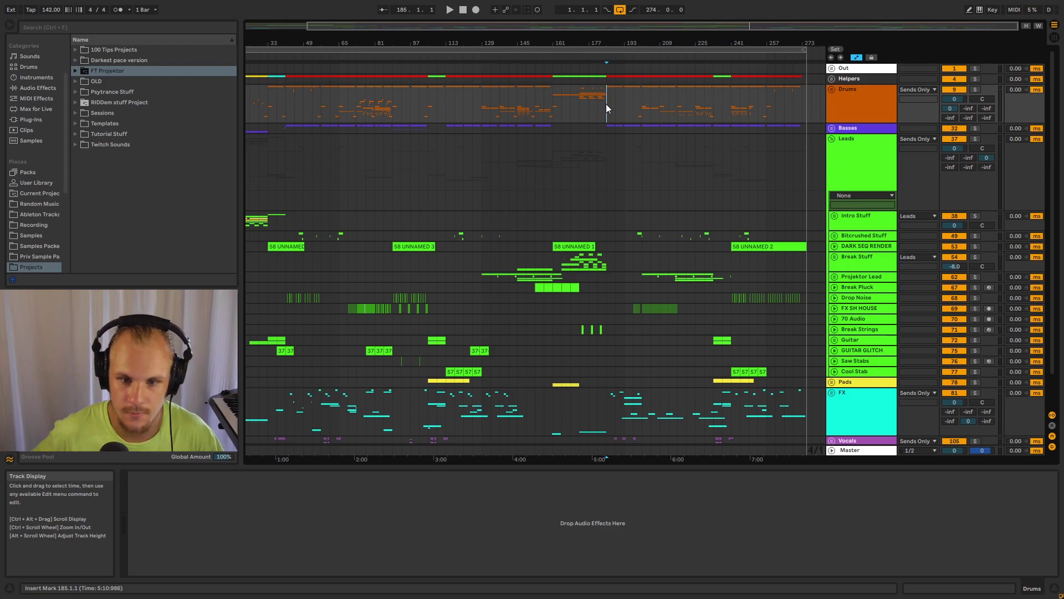
# Expand the Drums group, examine its break tracks and the other groups, and place the insert marker at bar 173 on FX.
pyautogui.press('Right')
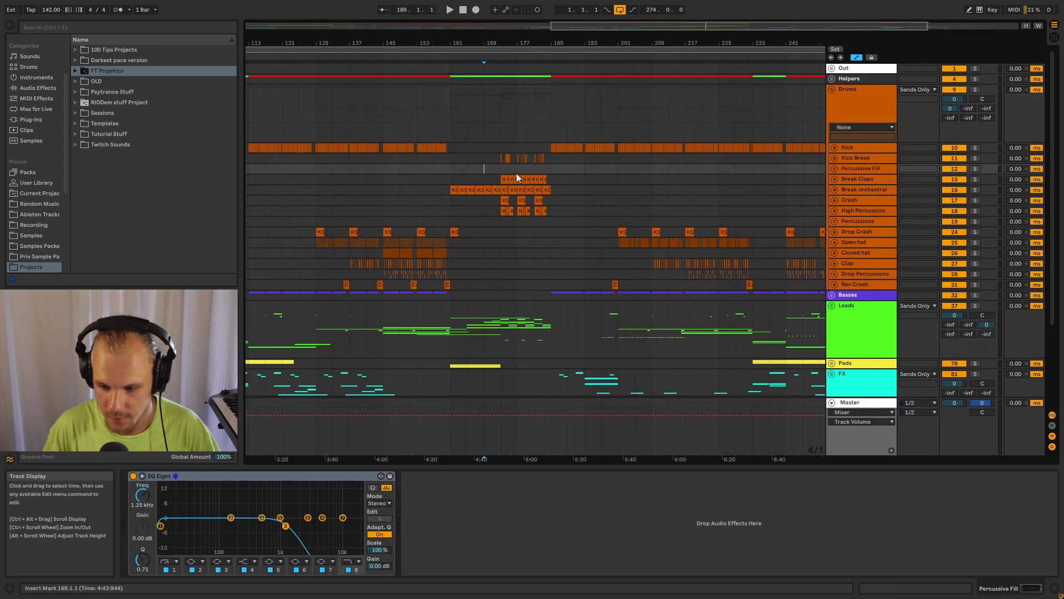
pyautogui.scroll(-5, 530, 175)
pyautogui.click(506, 305)
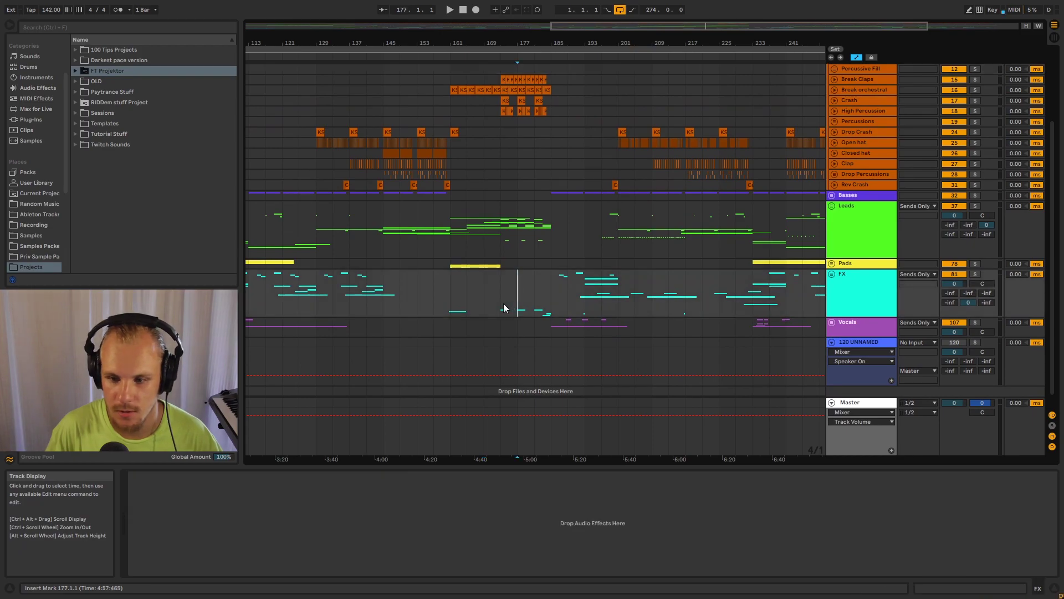
pyautogui.moveTo(535, 43); pyautogui.dragTo(533, 214)
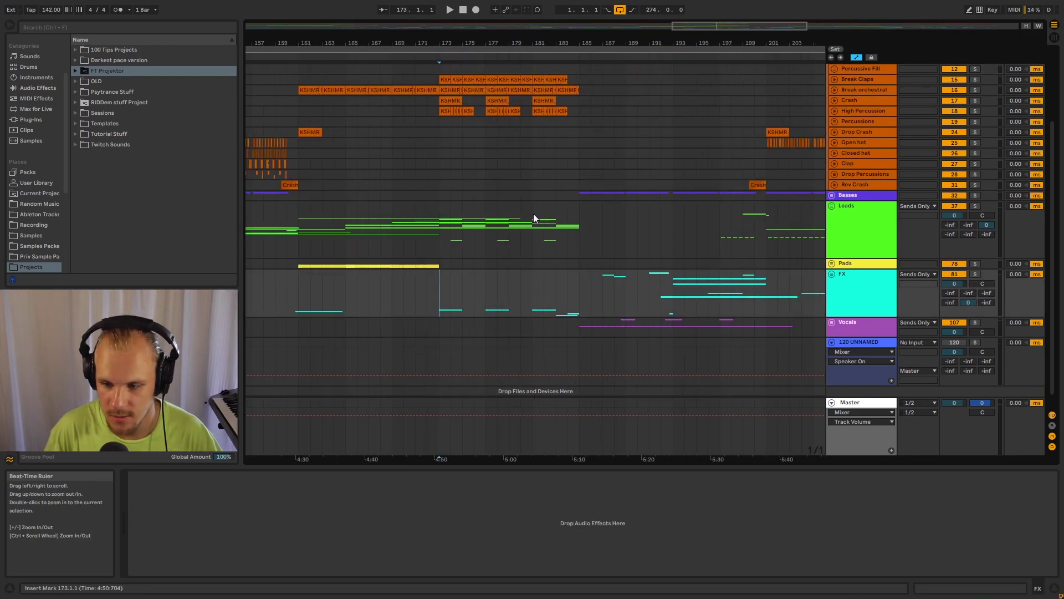
pyautogui.scroll(5, 573, 225)
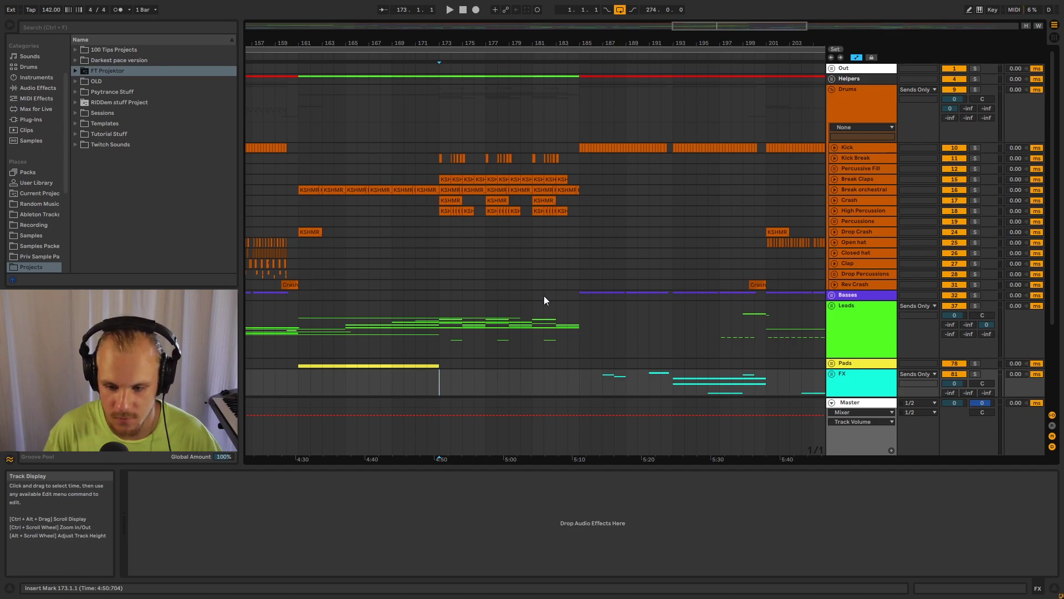
# Place the insert marker at bar 177 on the Leads group, then expand the Out group and show the Master Out track's device.
pyautogui.click(487, 308)
pyautogui.moveTo(555, 44); pyautogui.dragTo(555, 186)
pyautogui.click(831, 68)
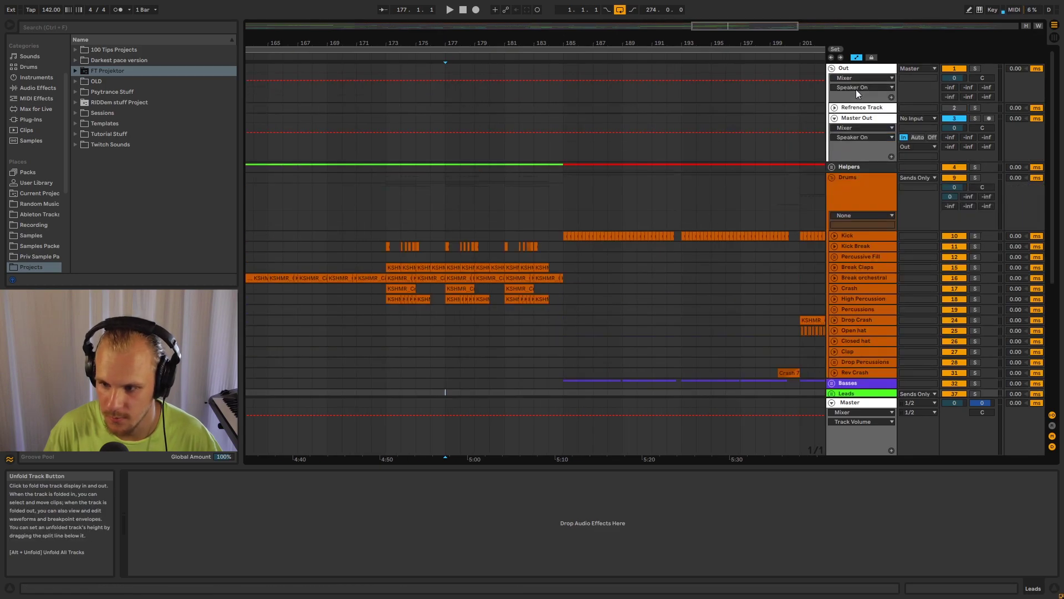
pyautogui.click(857, 118)
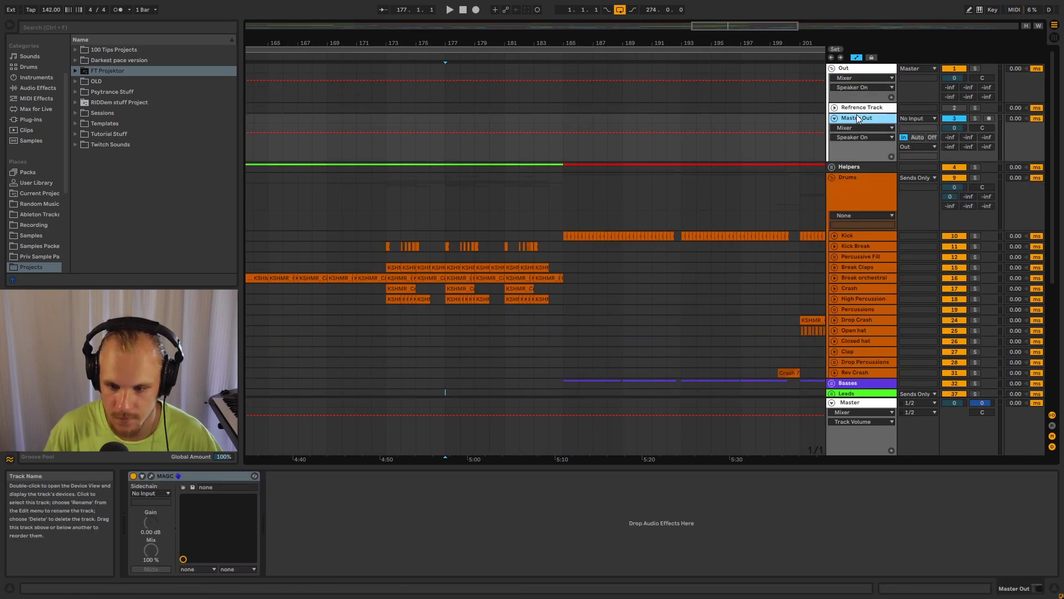
# Play the arrangement from bar 177 through the drop, place the insert marker at bar 185 on FX, and stop playback.
pyautogui.click(447, 212)
pyautogui.scroll(-2, 464, 239)
pyautogui.scroll(-2, 461, 237)
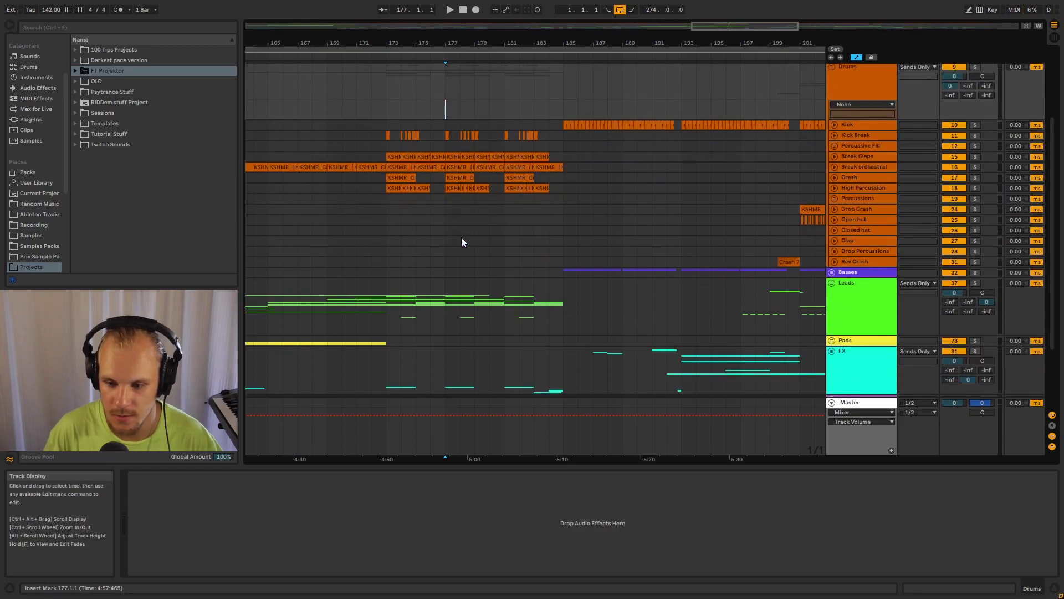
pyautogui.scroll(-2, 461, 237)
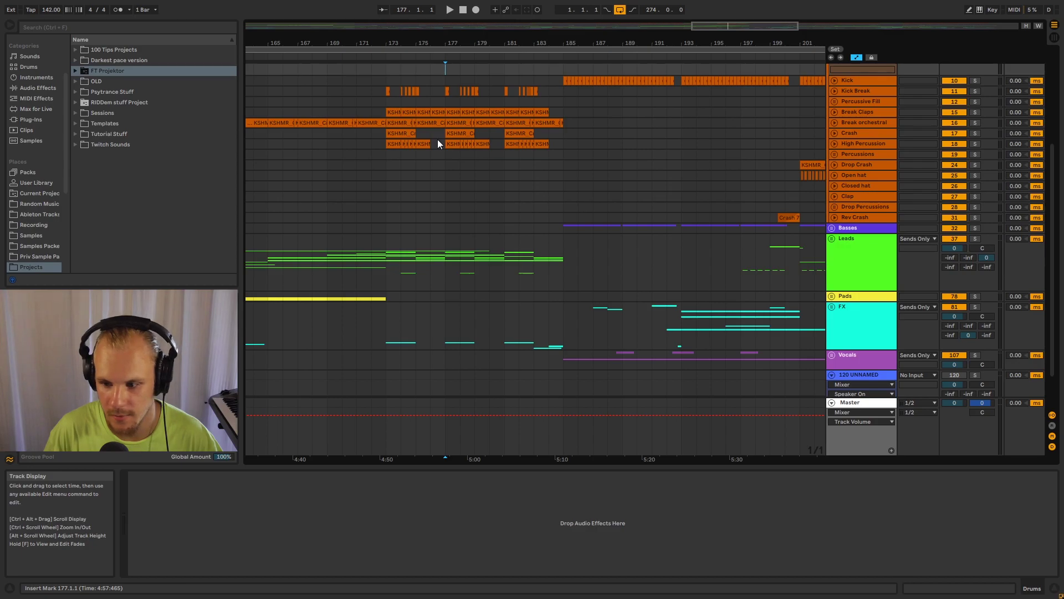
pyautogui.press('space')
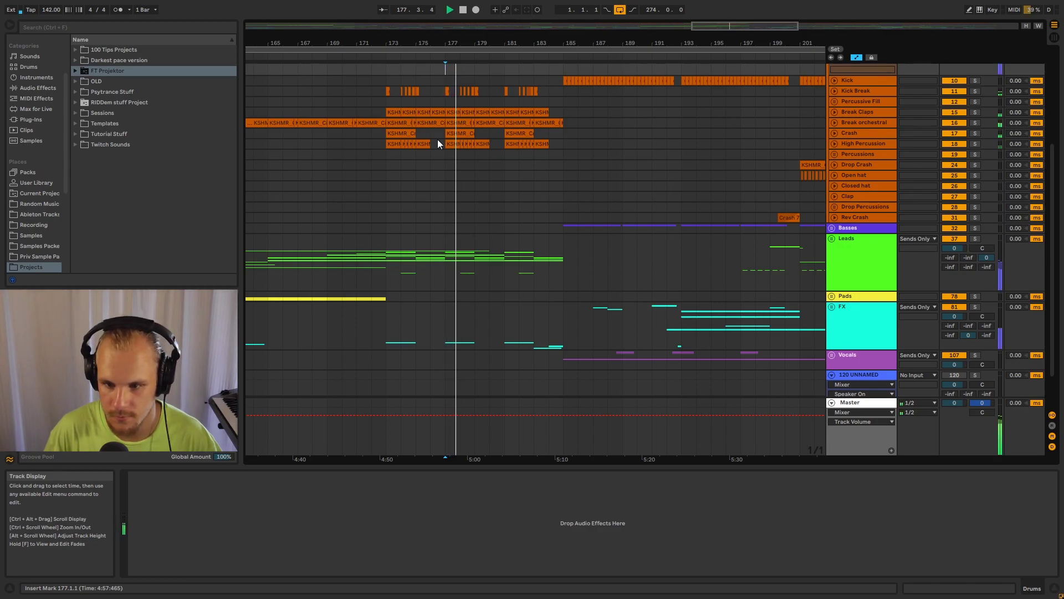
pyautogui.moveTo(487, 34); pyautogui.dragTo(429, 56)
pyautogui.scroll(4, 447, 248)
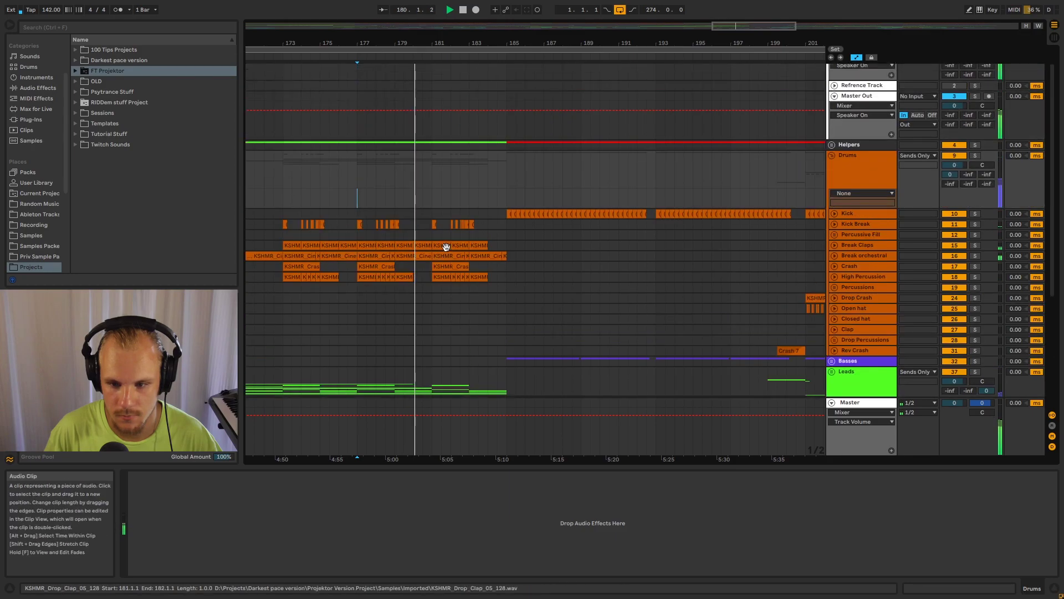
pyautogui.scroll(-5, 447, 248)
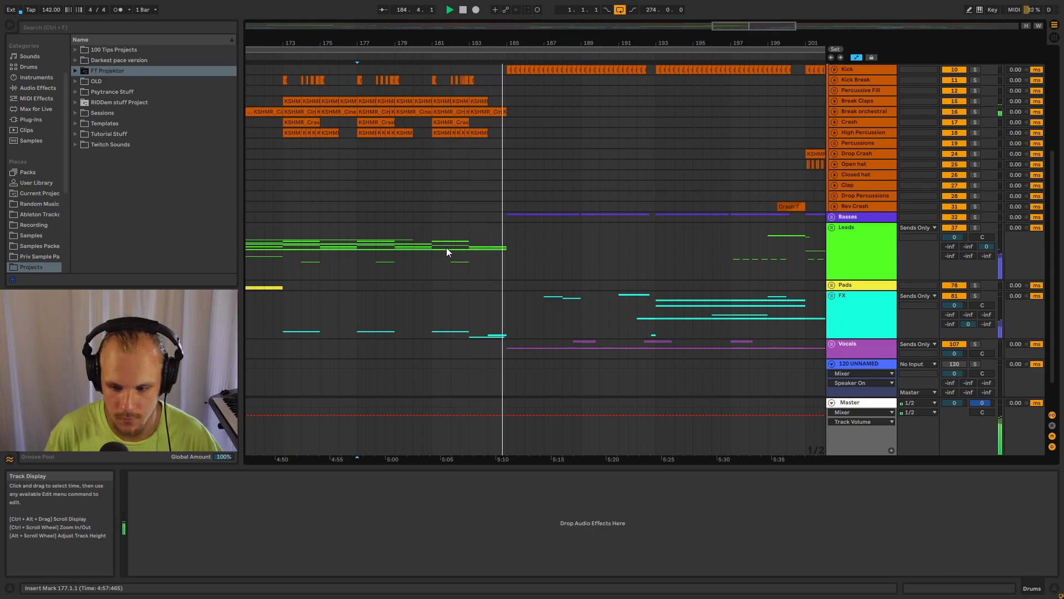
pyautogui.click(507, 301)
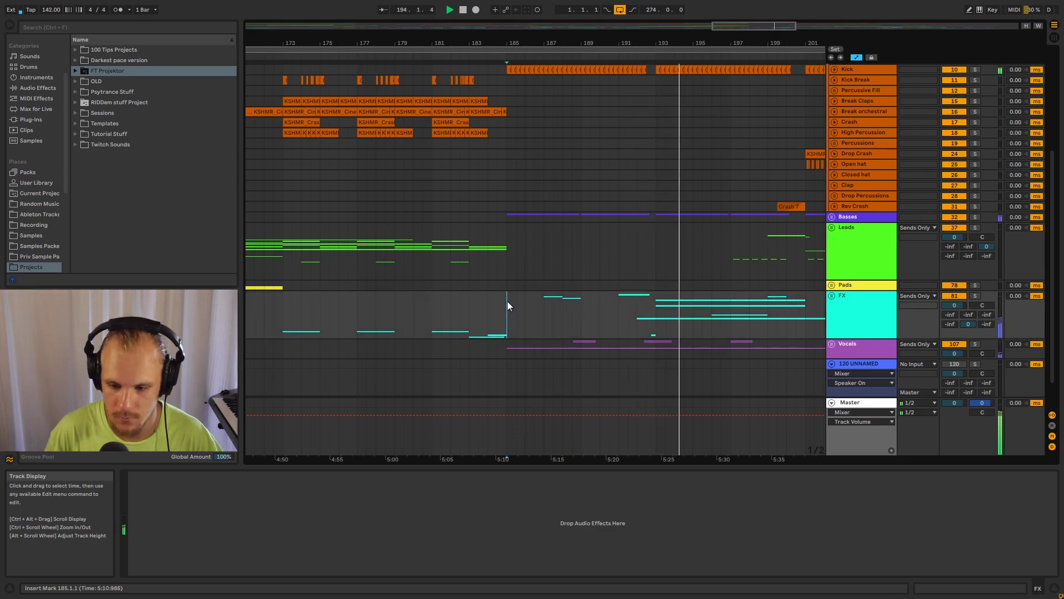
pyautogui.press('space')
# Place the insert marker at bar 184 on the FX group and expand the group to reach its predrop tracks.
pyautogui.click(487, 310)
pyautogui.press('Right')
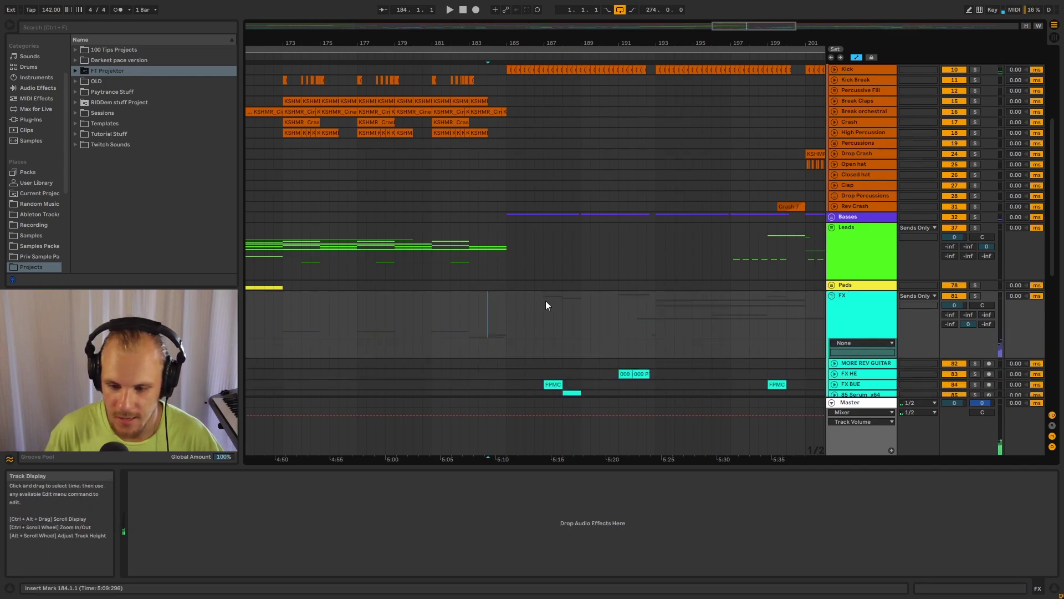
pyautogui.scroll(-5, 516, 289)
pyautogui.scroll(-6, 512, 288)
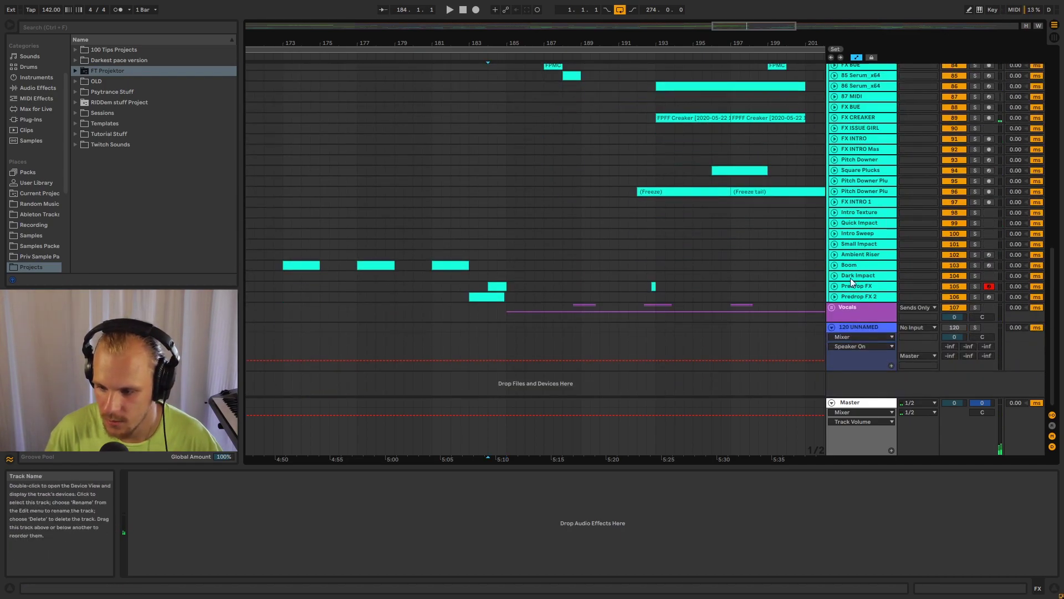
# Solo the Predrop FX track, play its effect from bar 184, then stop playback and fold the track.
pyautogui.click(834, 288)
pyautogui.click(975, 286)
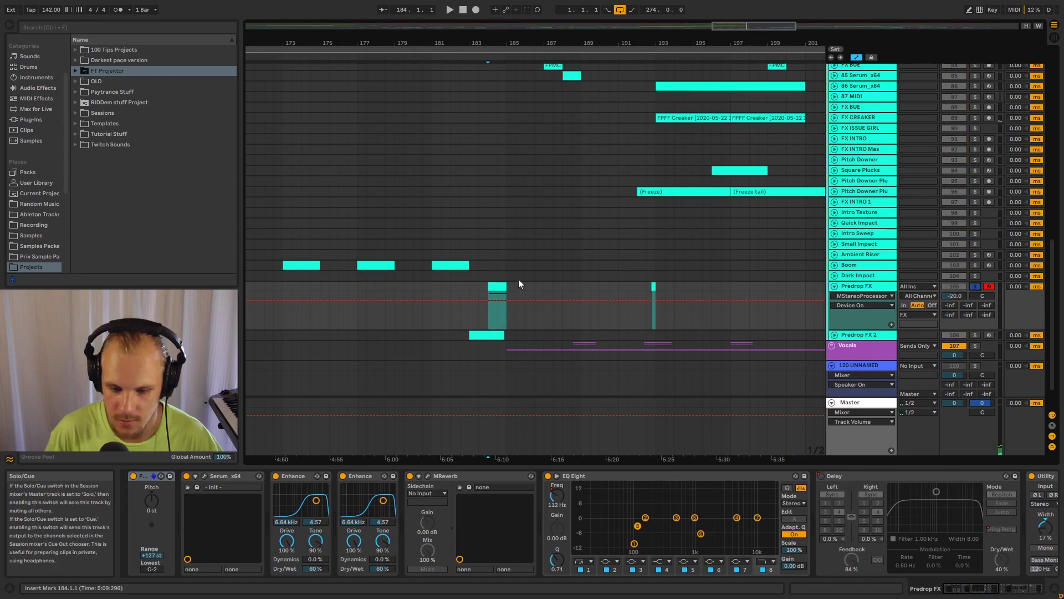
pyautogui.press('space')
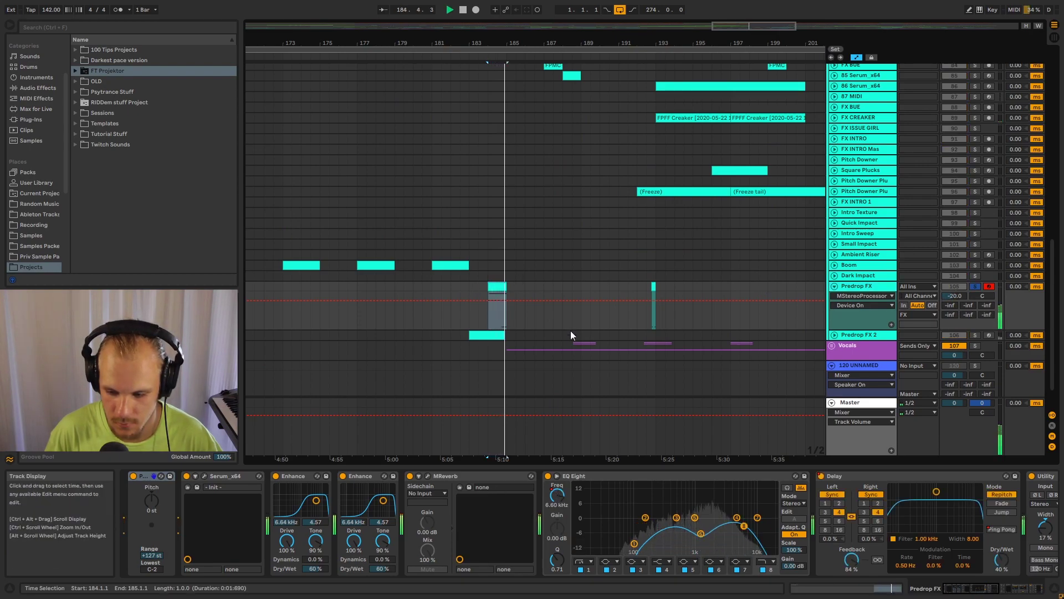
pyautogui.press('space')
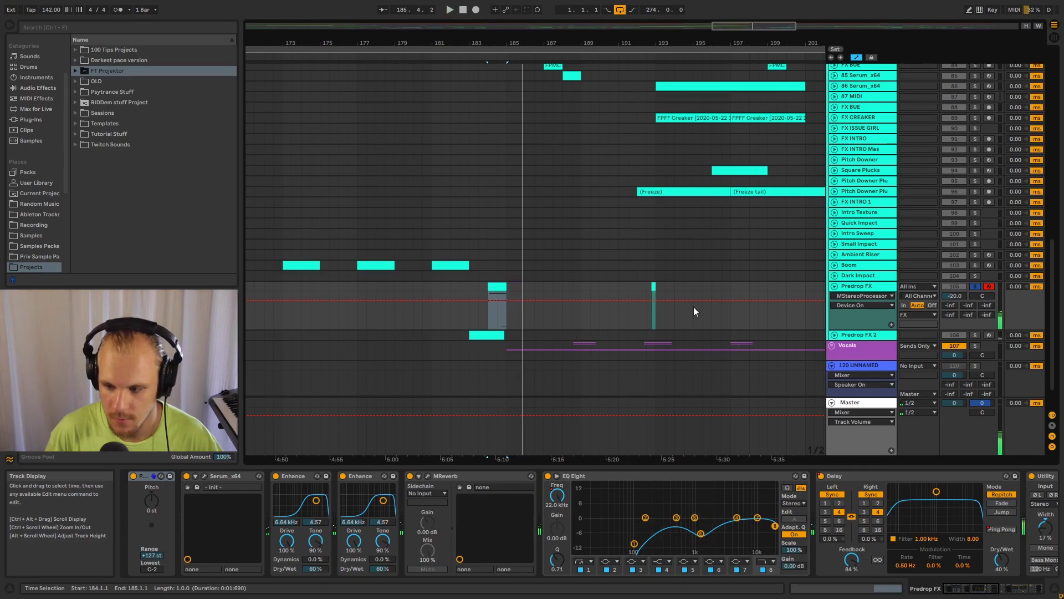
pyautogui.click(834, 286)
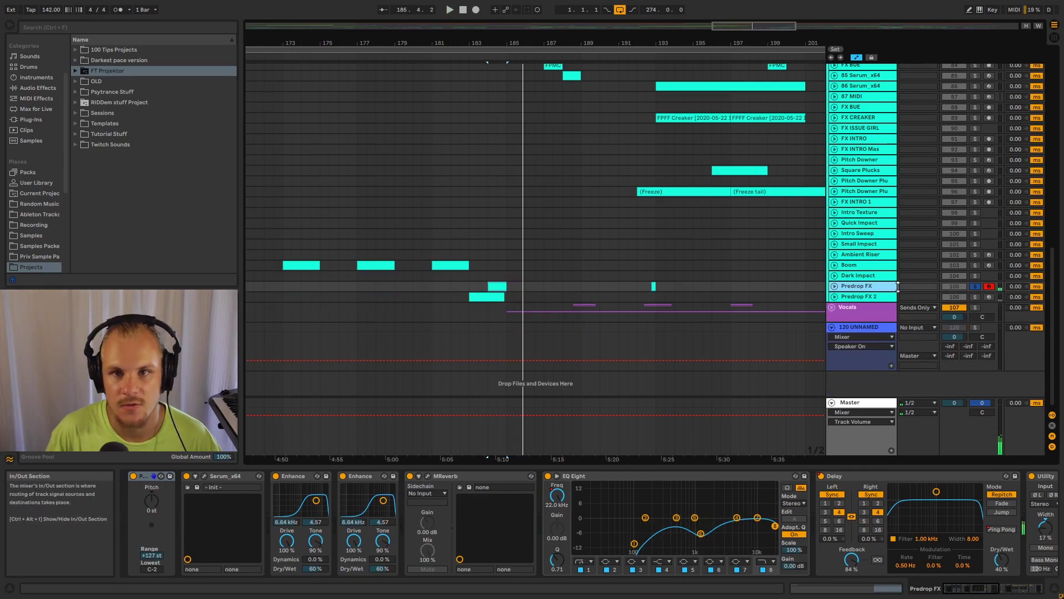
# Fold the FX and Drums groups in the arrangement and place the insert marker on the FX group just before the drop.
pyautogui.scroll(6, 499, 235)
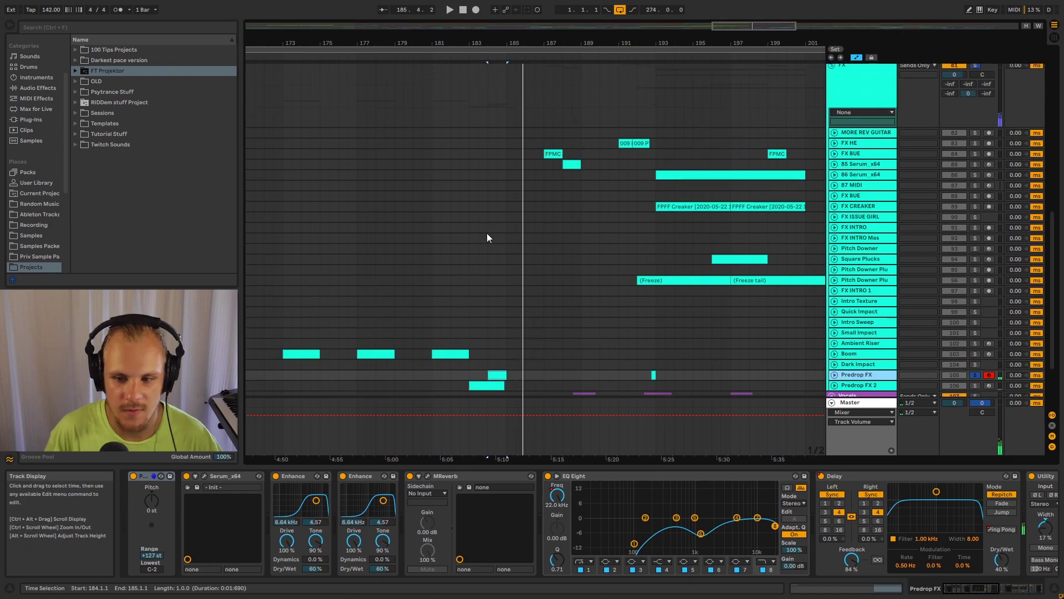
pyautogui.scroll(2, 486, 237)
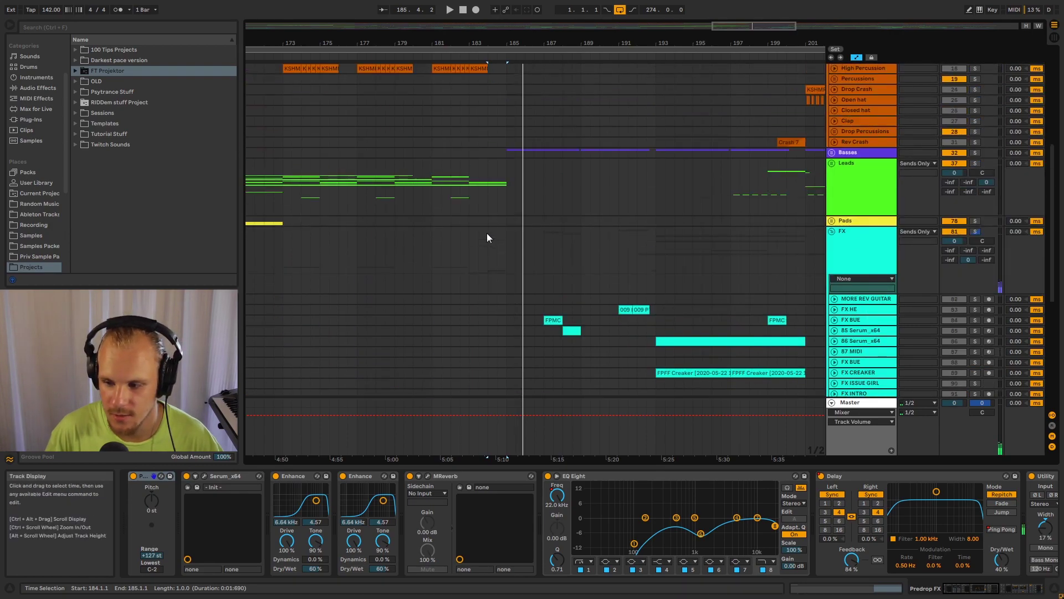
pyautogui.click(833, 232)
pyautogui.scroll(4, 776, 222)
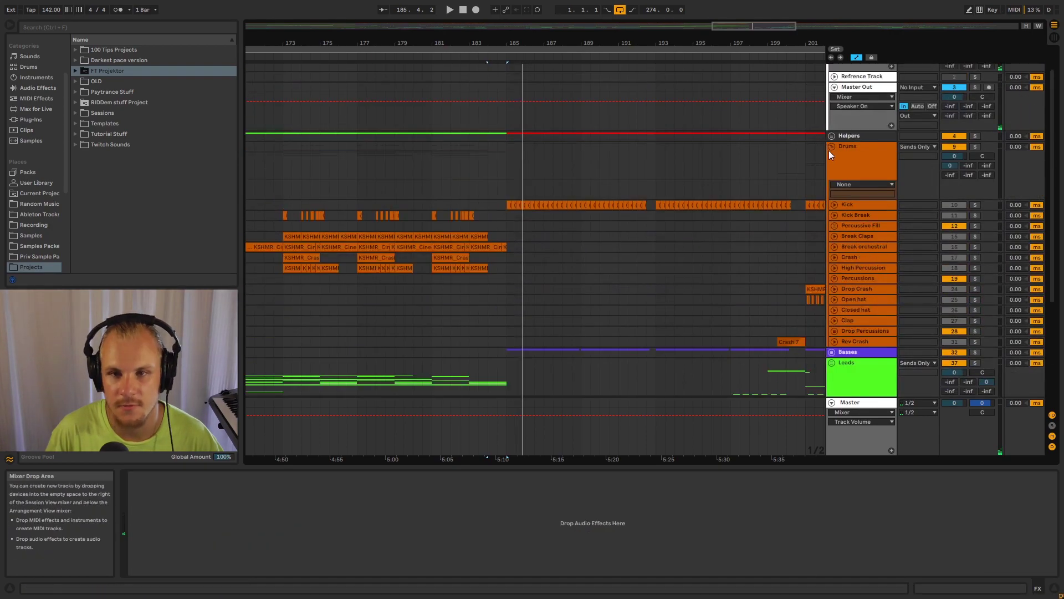
pyautogui.click(831, 147)
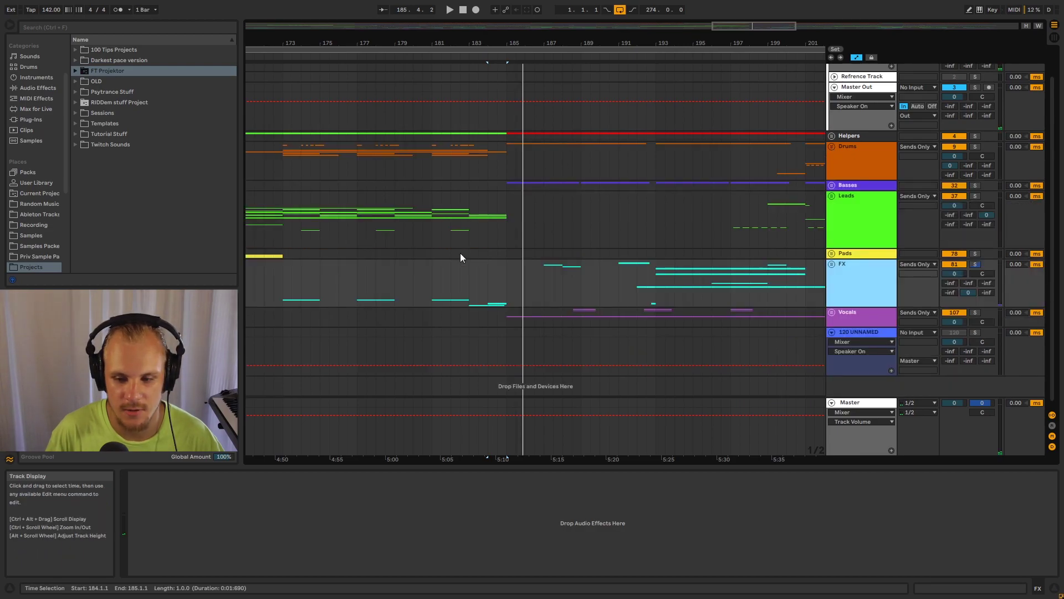
pyautogui.click(470, 269)
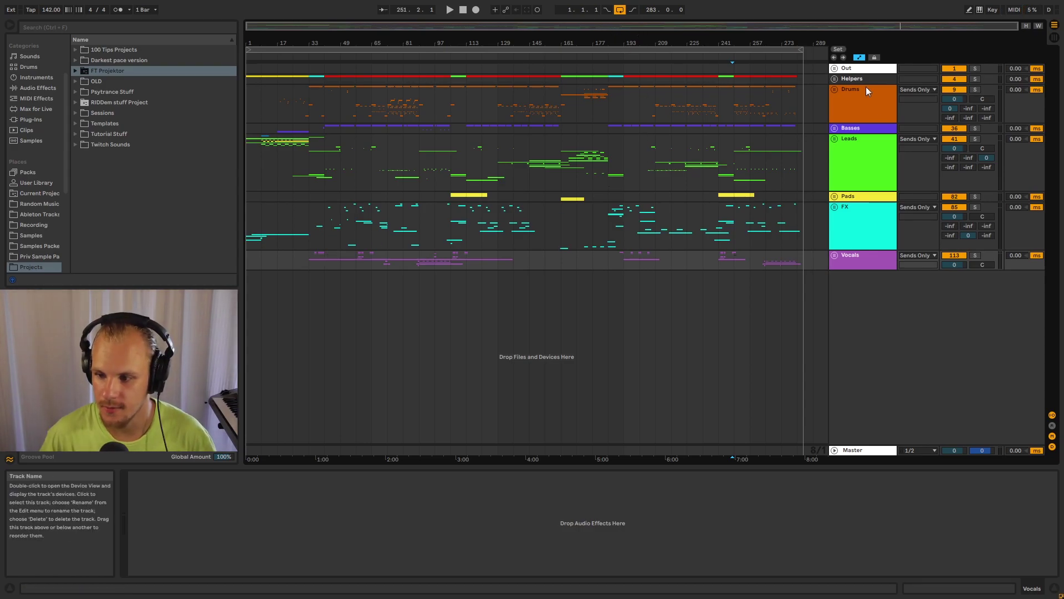
# Expand the Out group, show the Master Out track's device chain, and fold the group again.
pyautogui.click(841, 71)
pyautogui.click(858, 118)
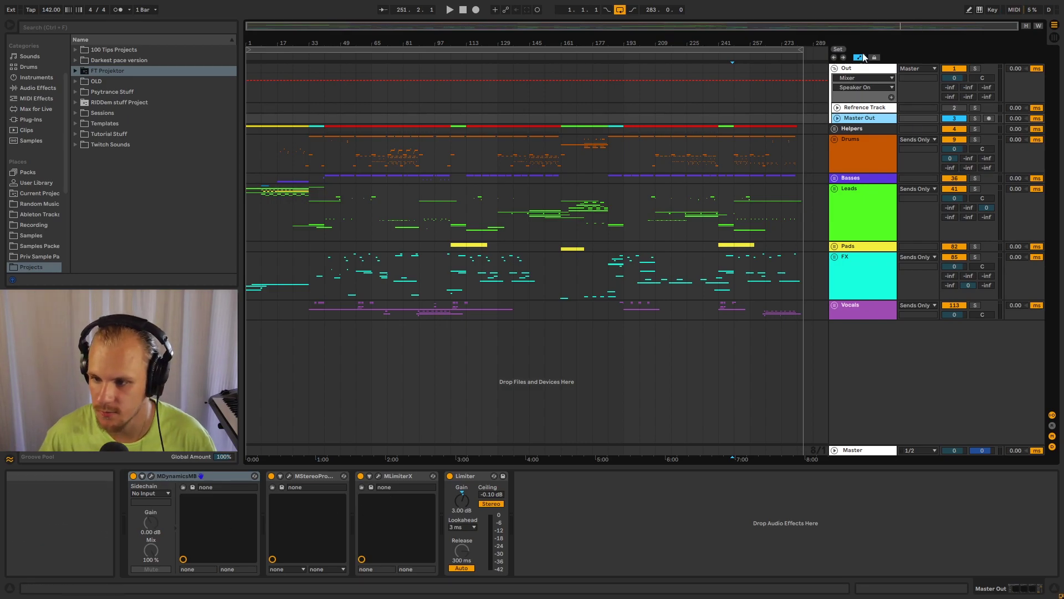
pyautogui.click(842, 71)
# Place the insert marker at bar 181 on the Drums group.
pyautogui.click(609, 86)
pyautogui.moveTo(615, 34); pyautogui.dragTo(556, 74)
pyautogui.moveTo(534, 24); pyautogui.dragTo(517, 121)
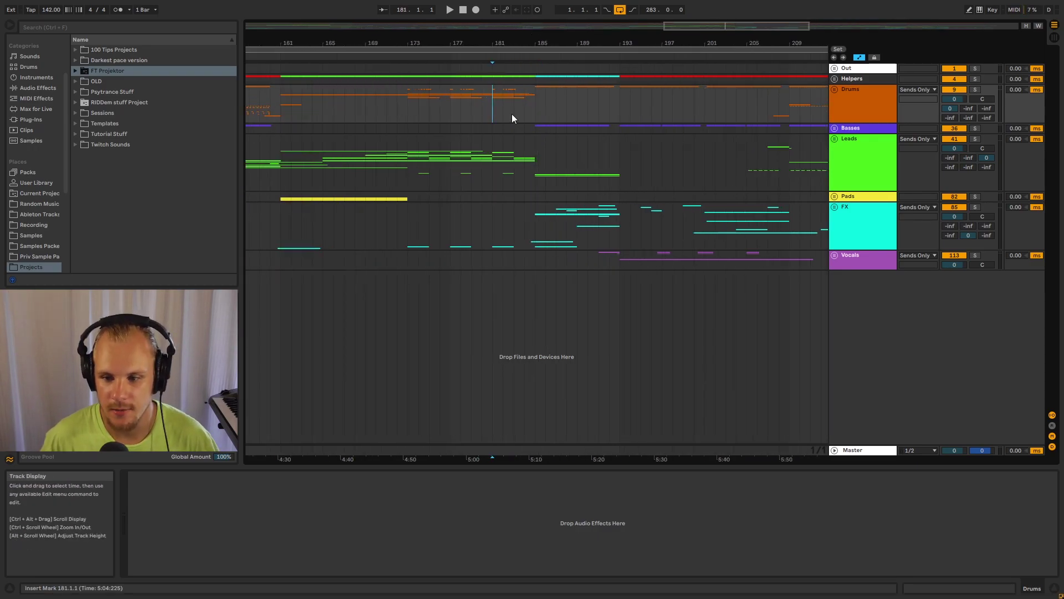
pyautogui.click(496, 99)
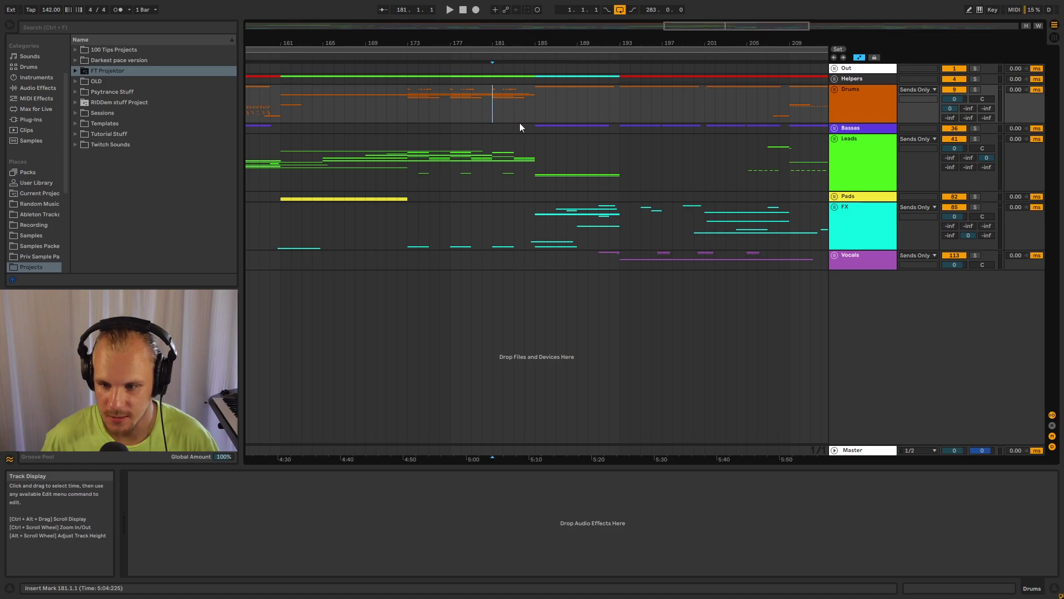
# Play the arrangement from bar 181 through the predrop, place the insert marker at bar 193 on Drums, and stop playback.
pyautogui.press('space')
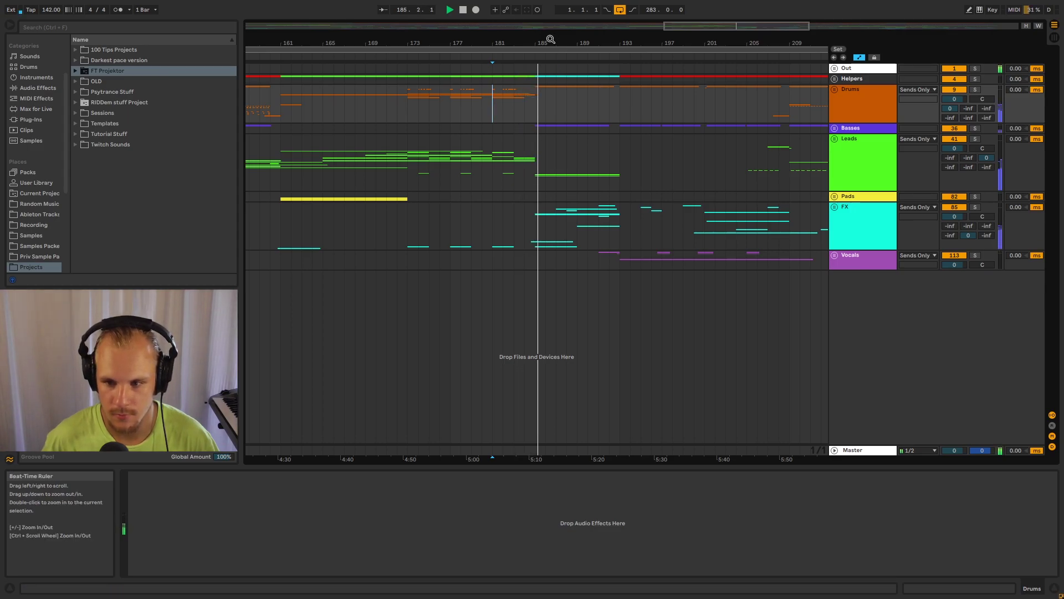
pyautogui.moveTo(553, 38)
pyautogui.mouseDown()
pyautogui.moveTo(407, 39)
pyautogui.moveTo(495, 37)
pyautogui.moveTo(515, 57)
pyautogui.moveTo(544, 44)
pyautogui.mouseUp()
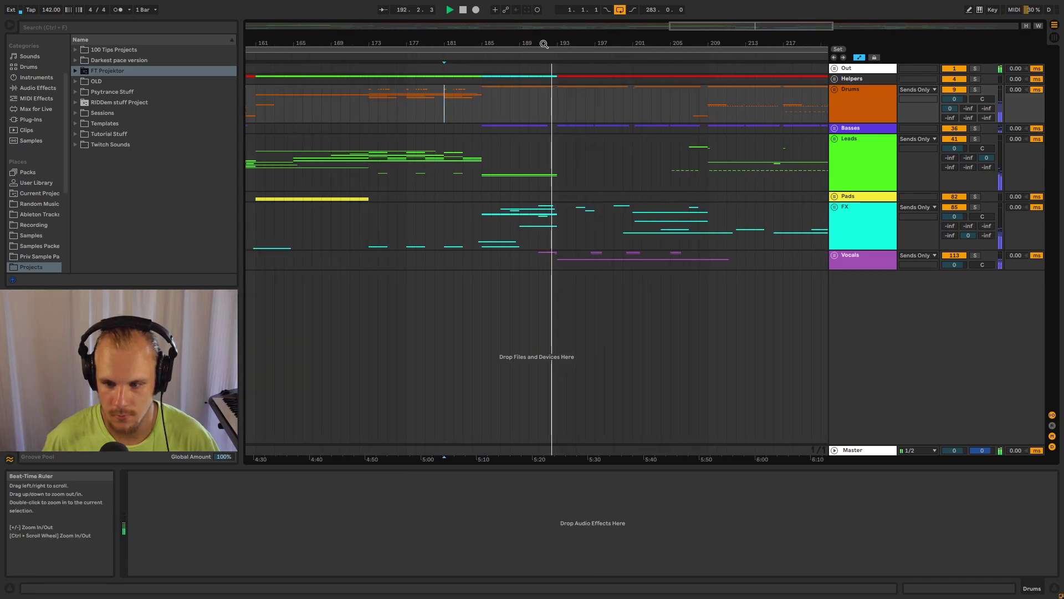
pyautogui.moveTo(544, 44); pyautogui.dragTo(546, 27)
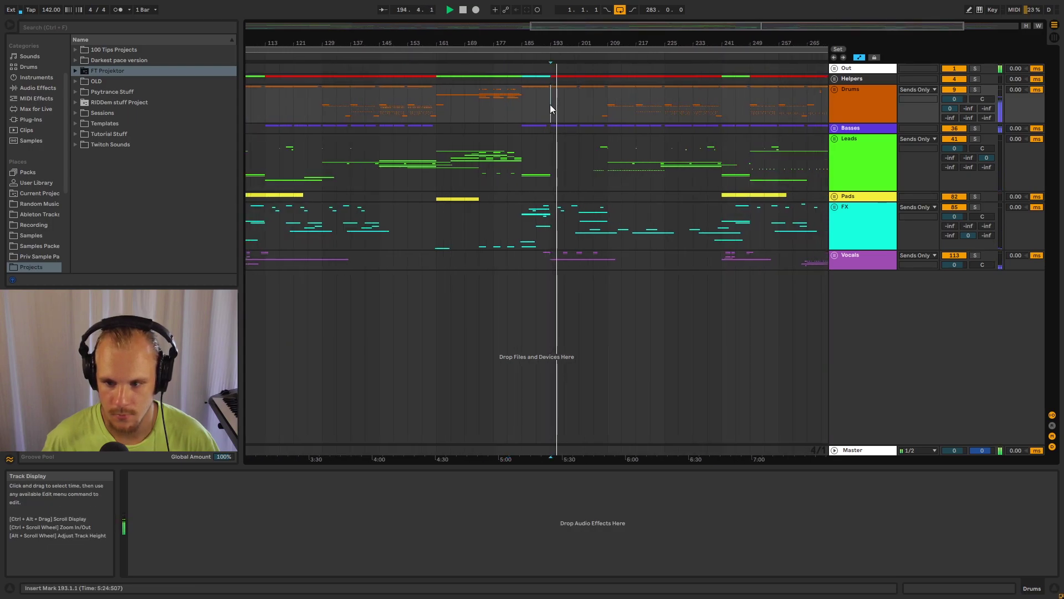
pyautogui.press('space')
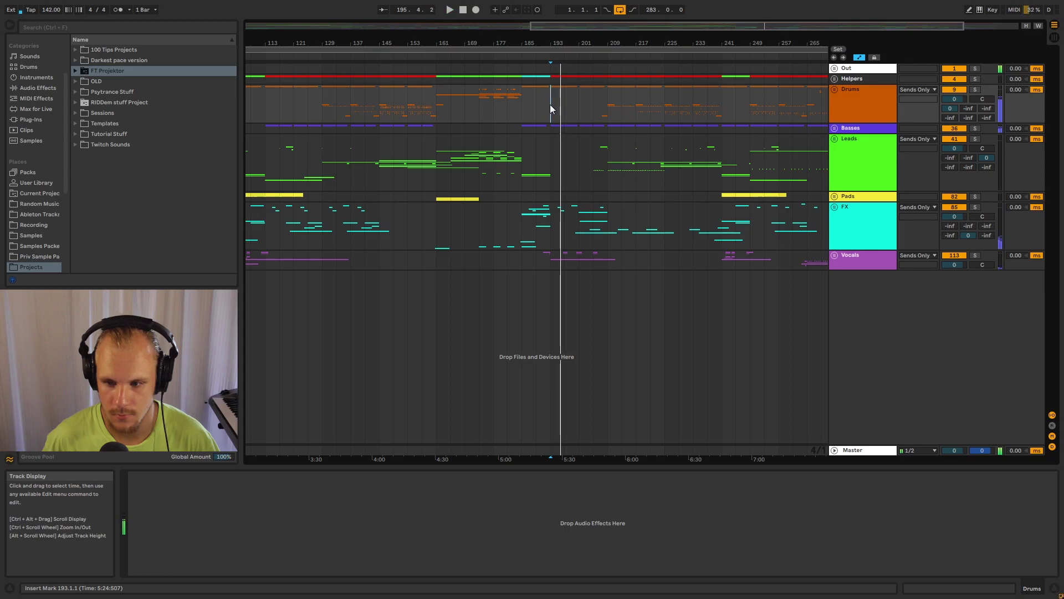
# Select the predrop section from bar 185 to bar 193 on the Drums group.
pyautogui.click(534, 103)
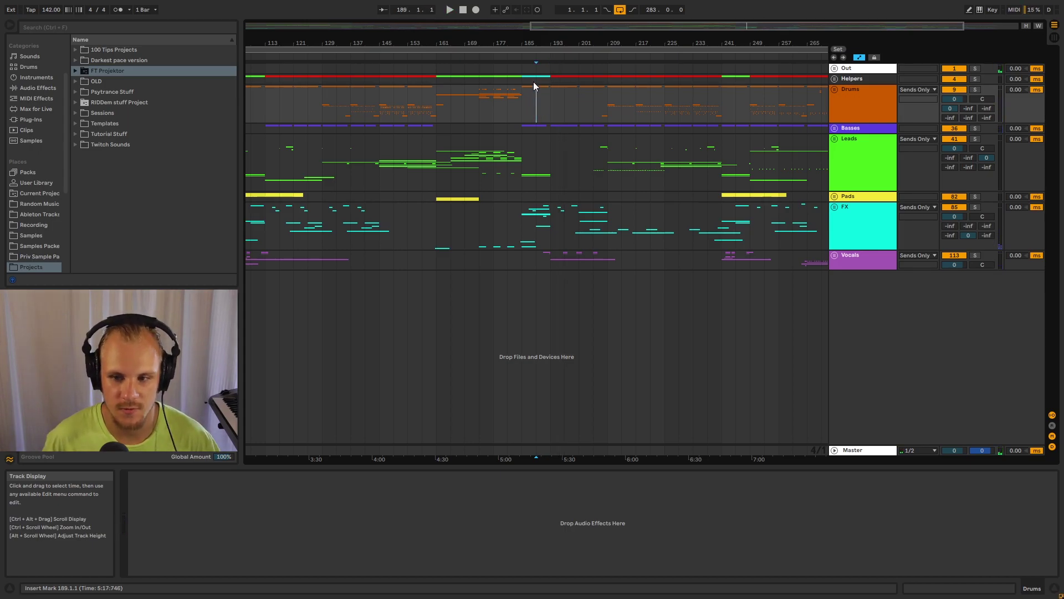
pyautogui.moveTo(531, 40); pyautogui.dragTo(531, 61)
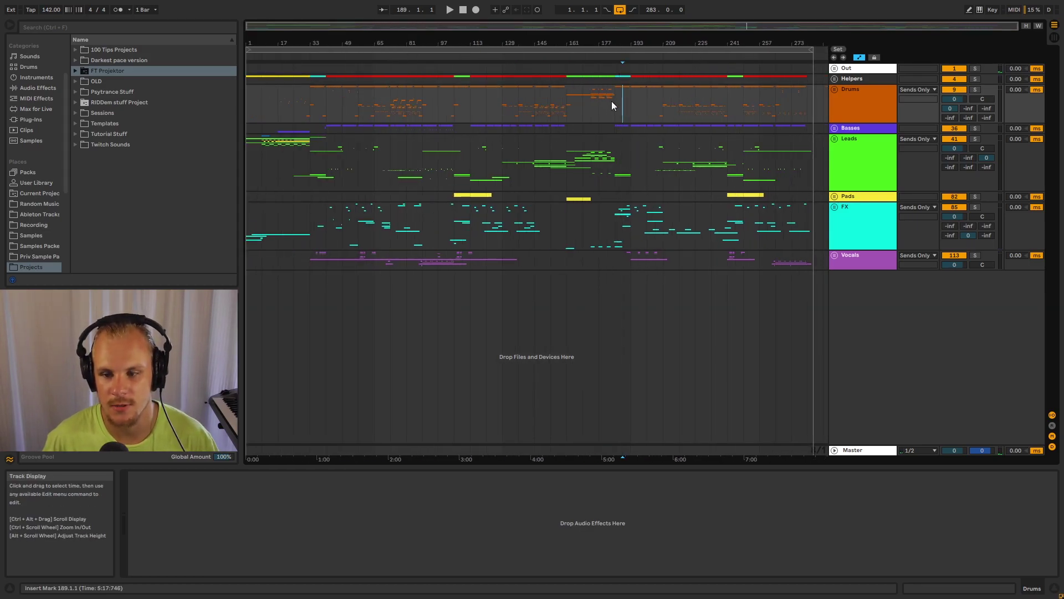
pyautogui.moveTo(617, 106); pyautogui.dragTo(627, 105)
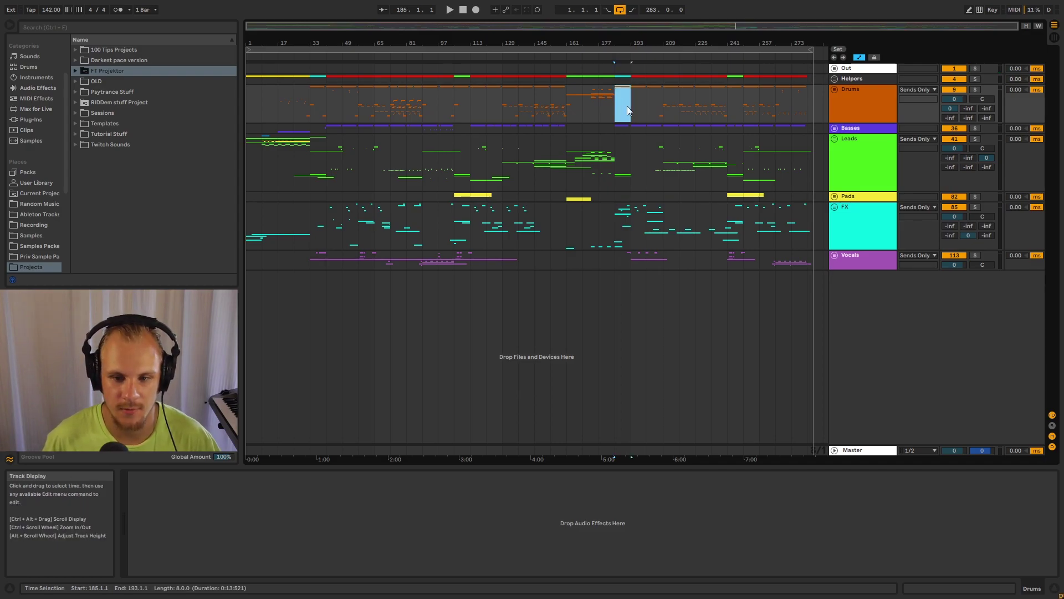
# Expand the Leads group and its Break Stuff subgroup to show the individual break tracks.
pyautogui.click(856, 154)
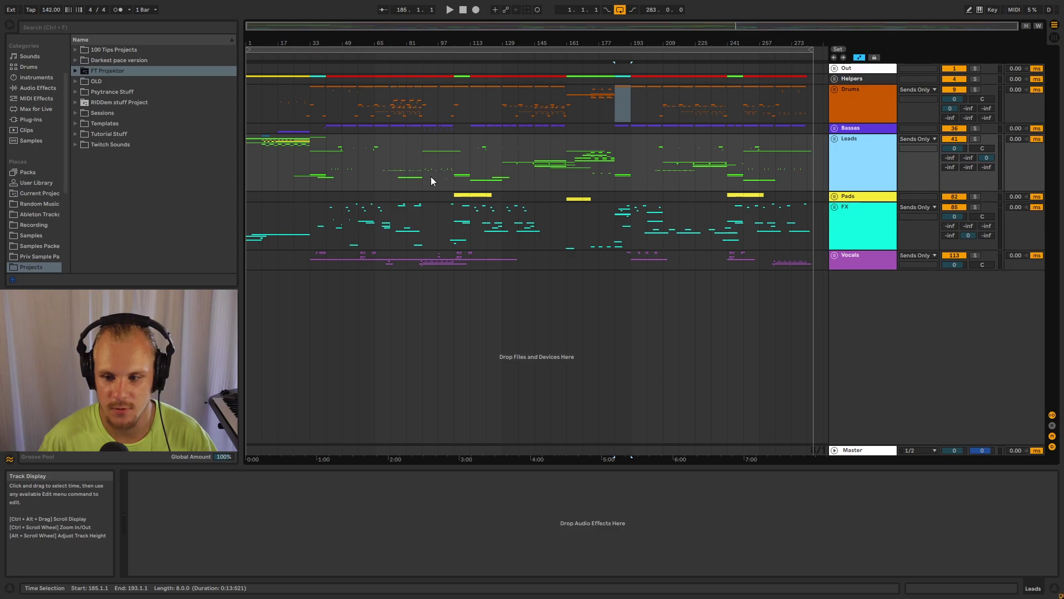
pyautogui.click(835, 139)
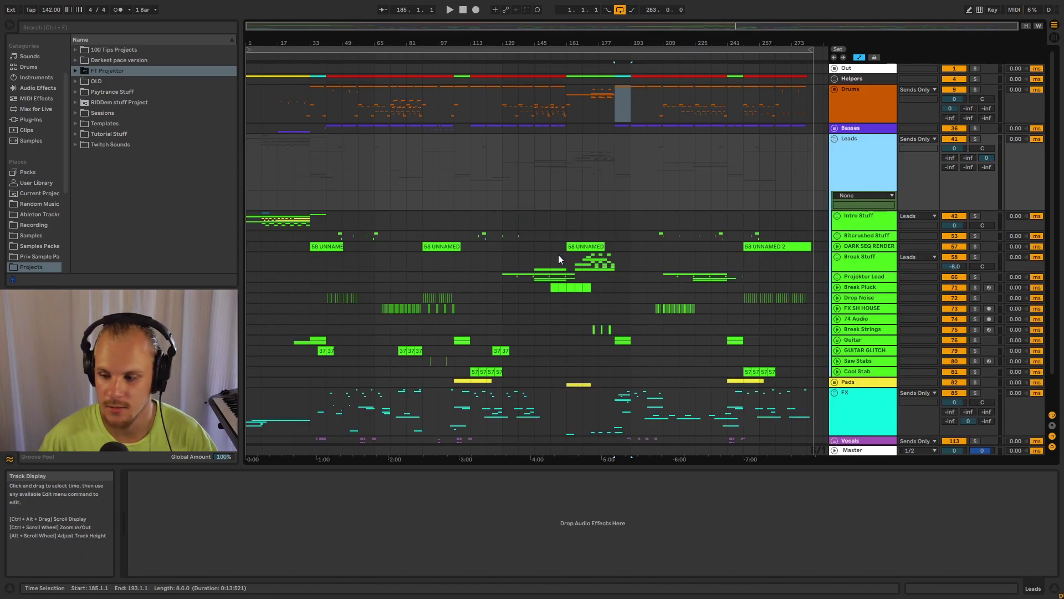
pyautogui.click(883, 259)
pyautogui.click(837, 257)
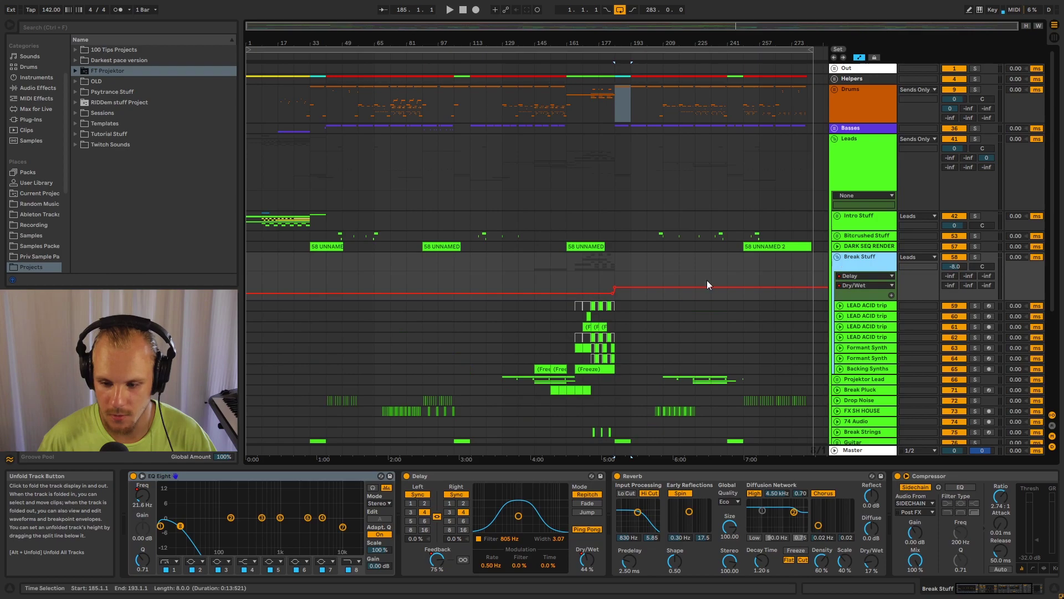
# Select bars 161 to 183 across the tracks inside Break Stuff, then select the Break Stuff group and fold it.
pyautogui.moveTo(564, 301); pyautogui.dragTo(610, 367)
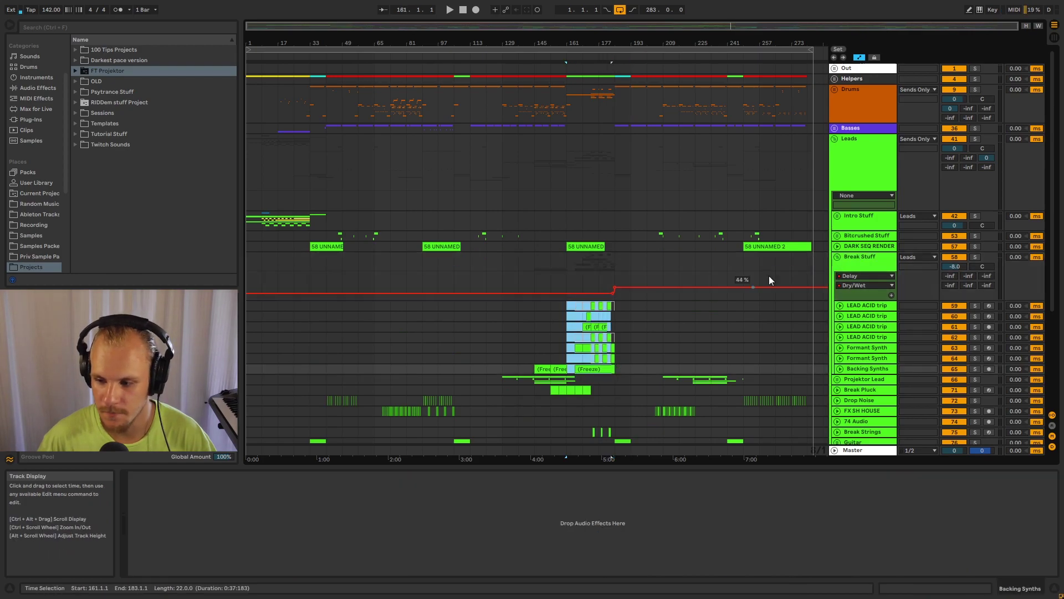
pyautogui.click(843, 259)
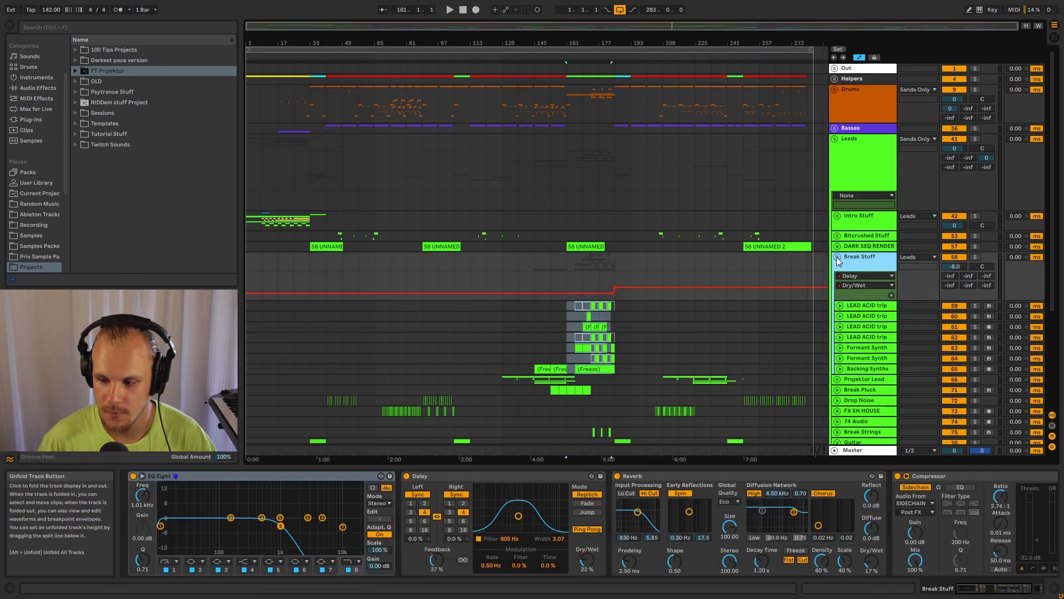
pyautogui.click(837, 257)
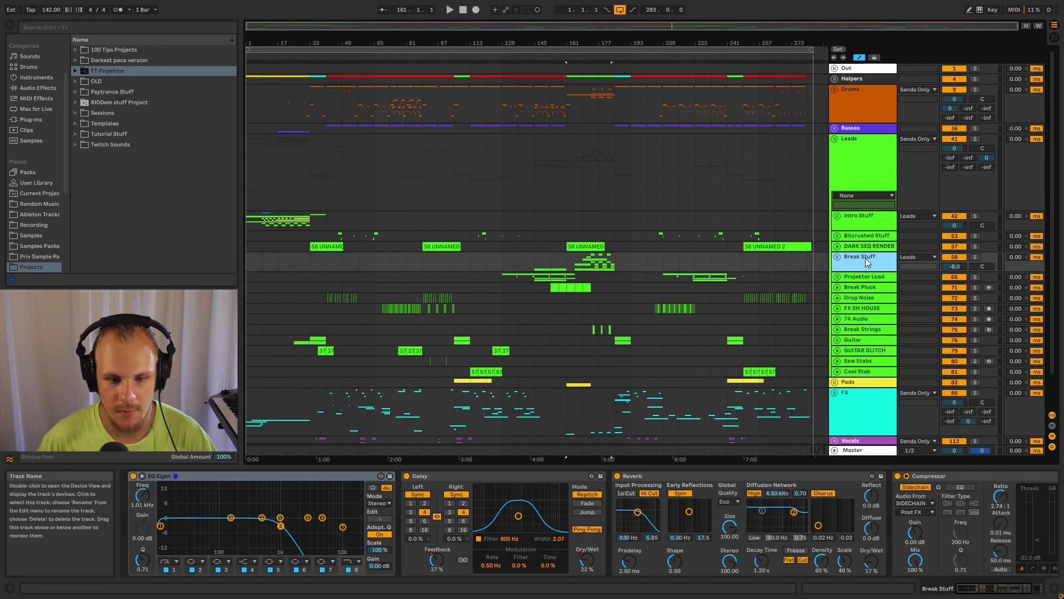
# Save the Break Stuff group as a reusable Live set in the browser's Random Music folder.
pyautogui.scroll(-2, 29, 212)
pyautogui.click(40, 210)
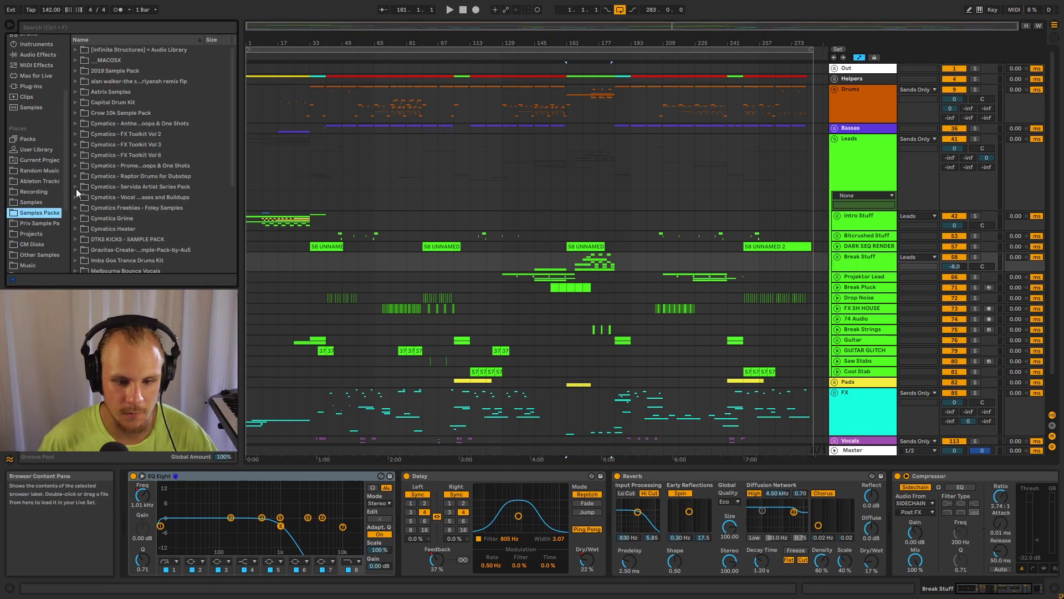
pyautogui.click(34, 203)
pyautogui.click(44, 172)
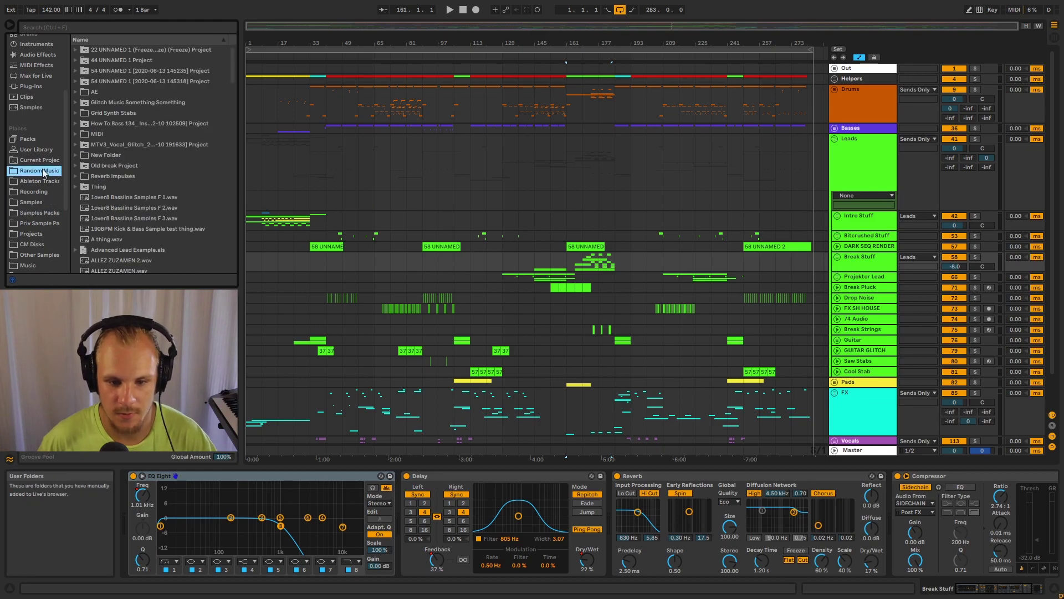
pyautogui.click(874, 261)
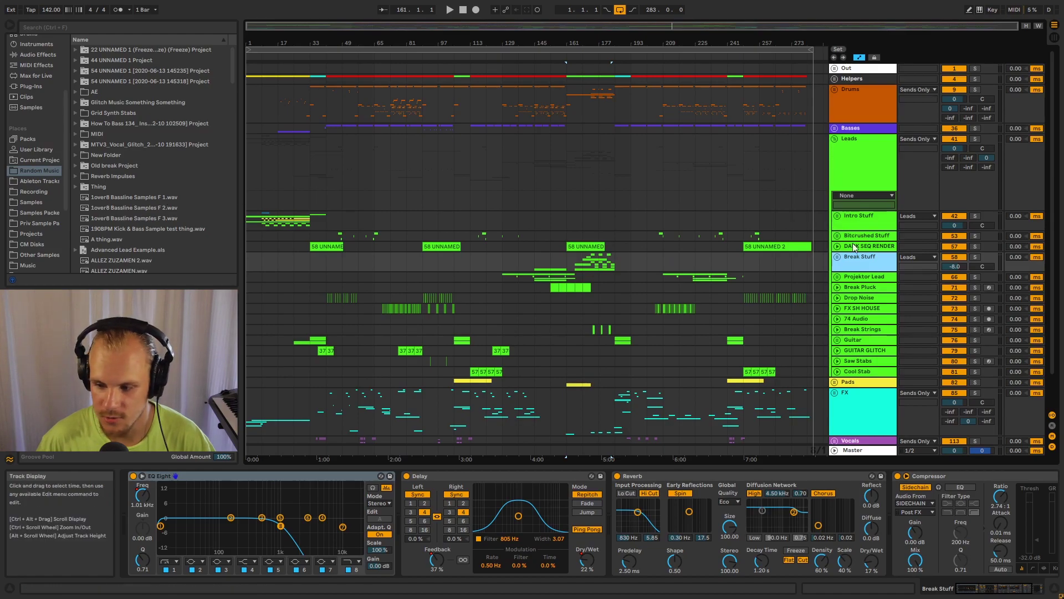
pyautogui.click(209, 245)
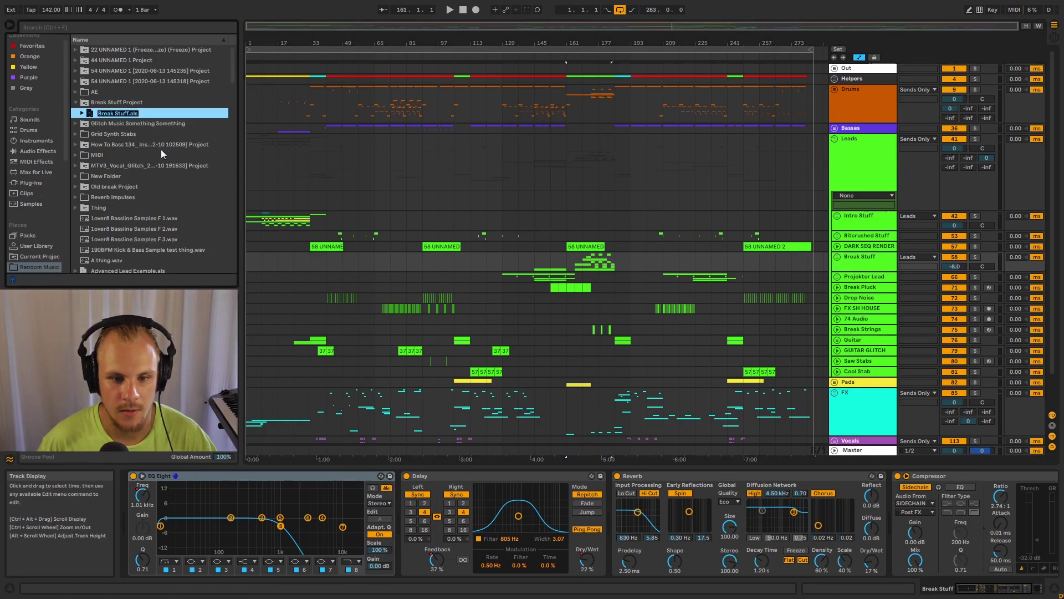
pyautogui.click(128, 124)
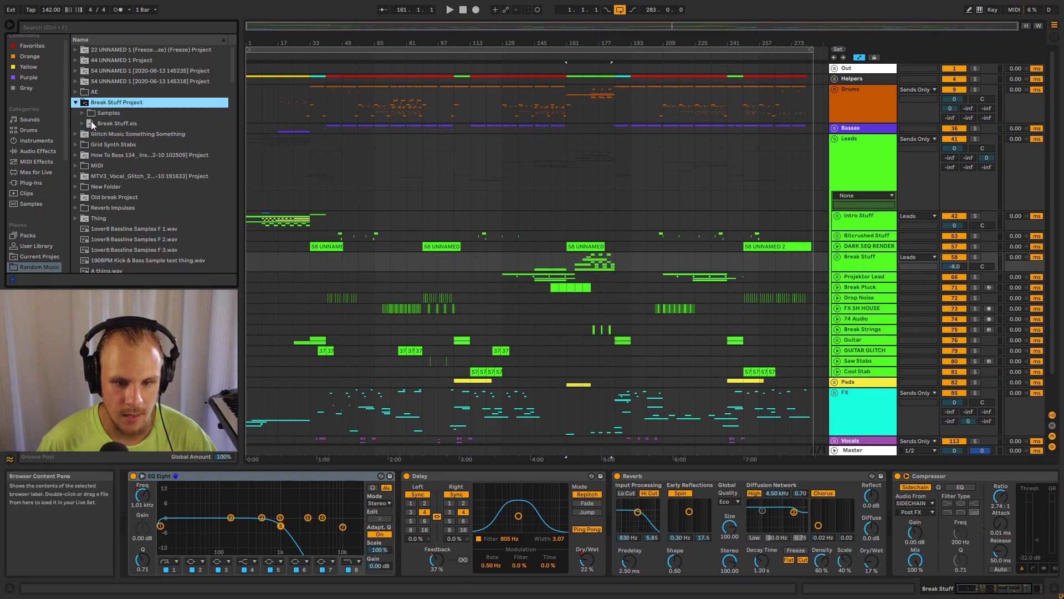
# Try to bring Break Stuff.als from the browser into the track list above the Break Stuff group, then fold the Leads group.
pyautogui.click(92, 124)
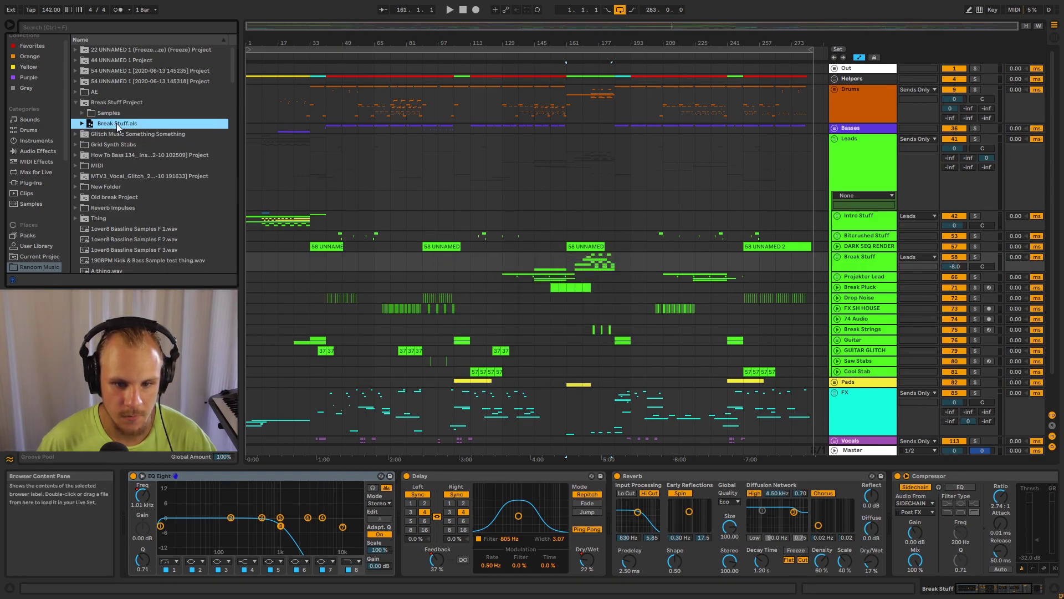
pyautogui.moveTo(113, 126); pyautogui.dragTo(870, 259)
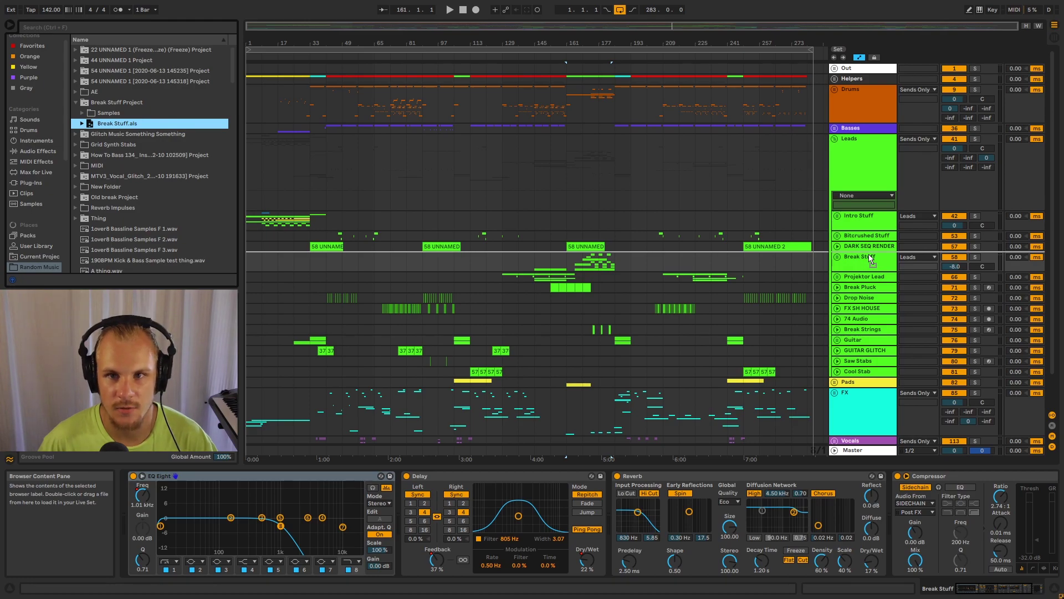
pyautogui.moveTo(871, 259); pyautogui.dragTo(114, 123)
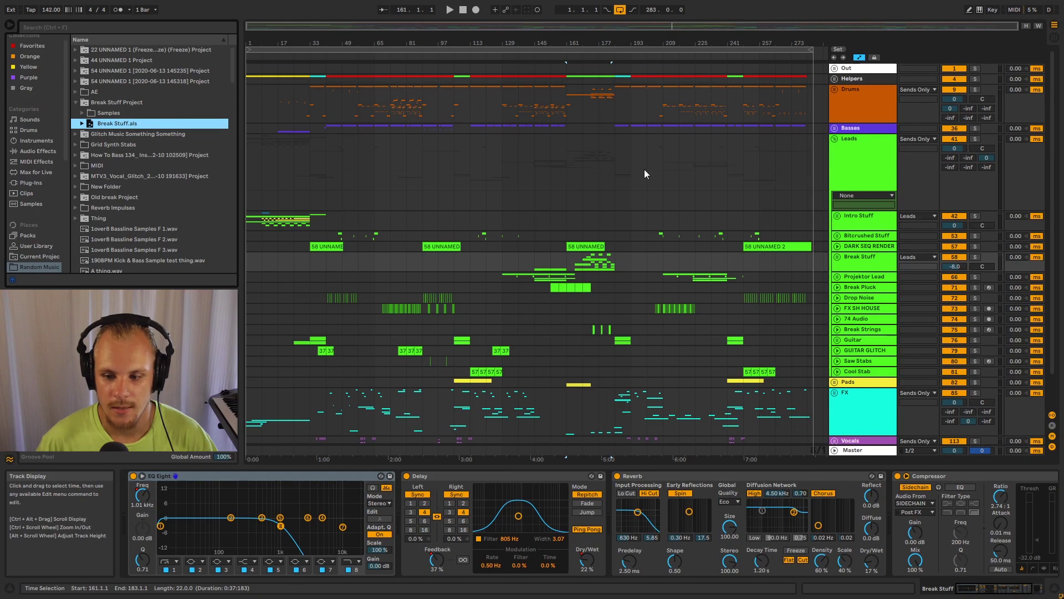
pyautogui.click(834, 139)
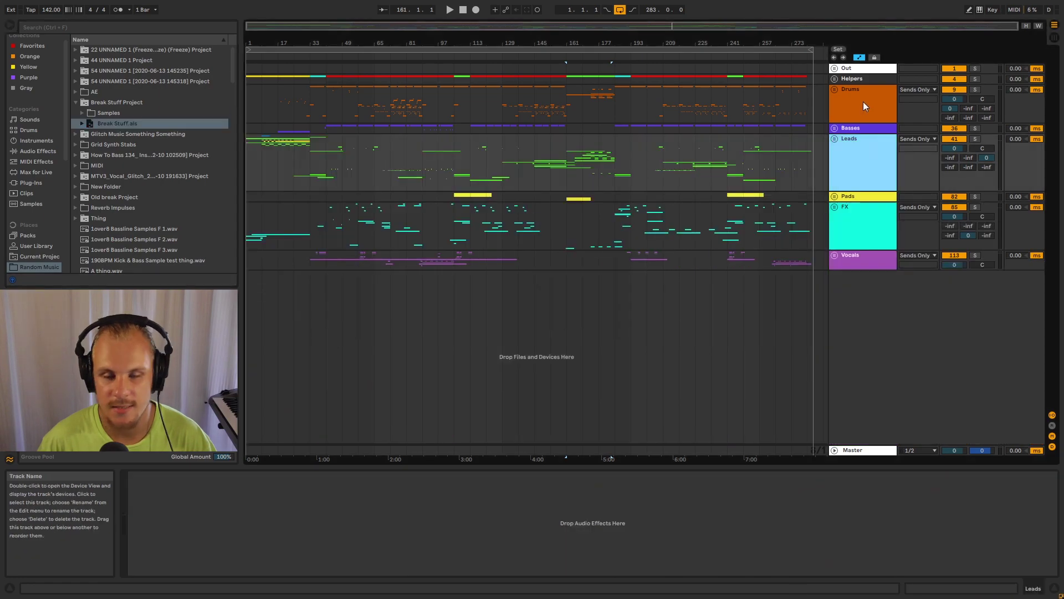